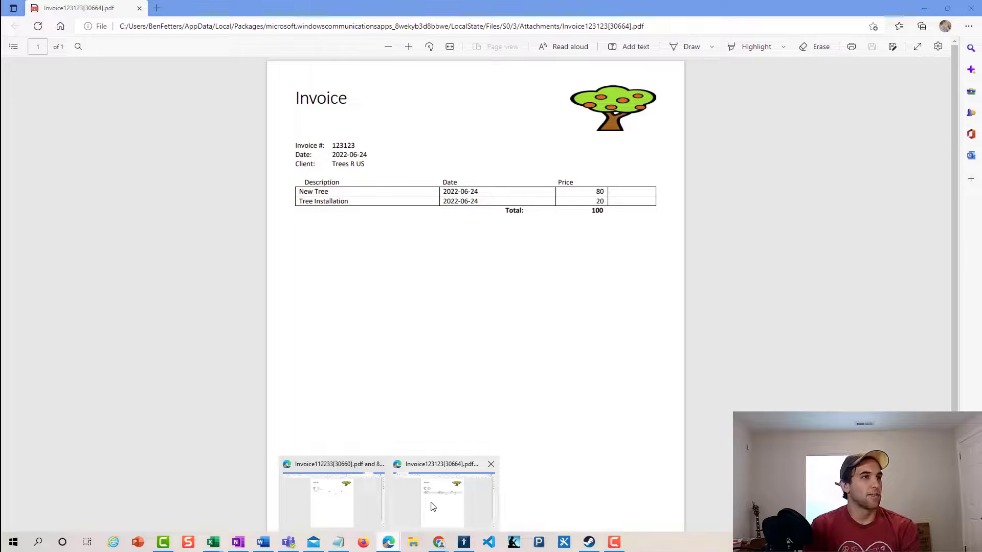
View the sample invoice PDF, and switch to Word to create a new blank document
click(433, 506)
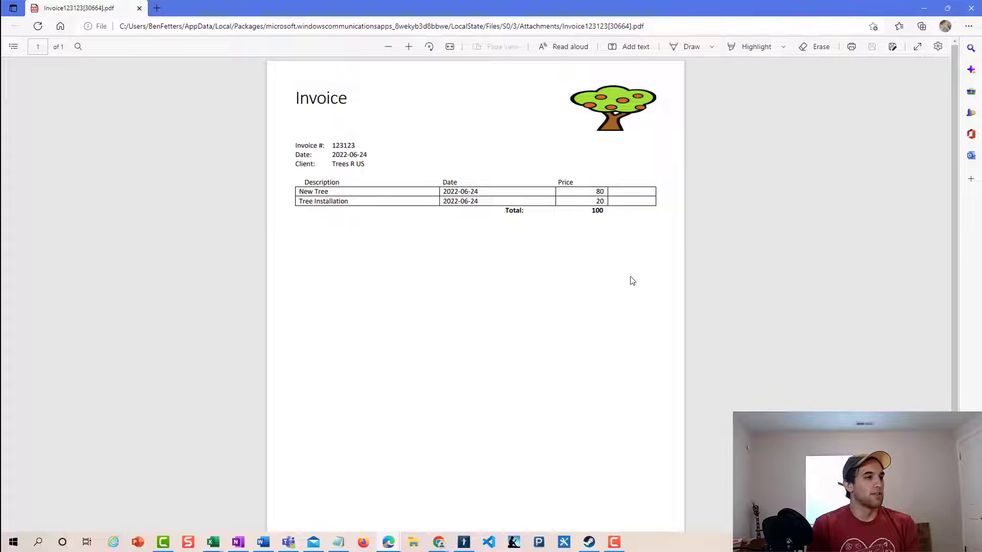
click(264, 543)
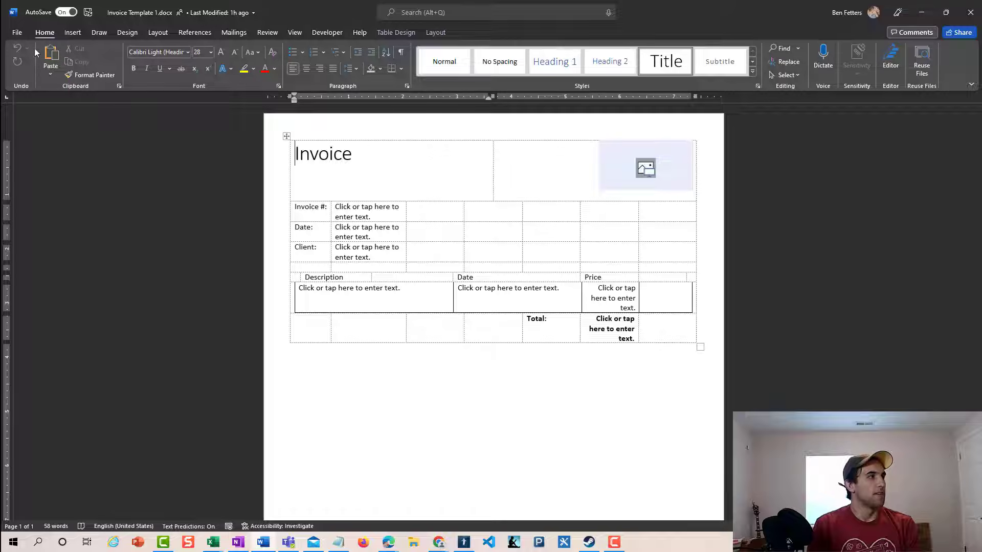
click(18, 33)
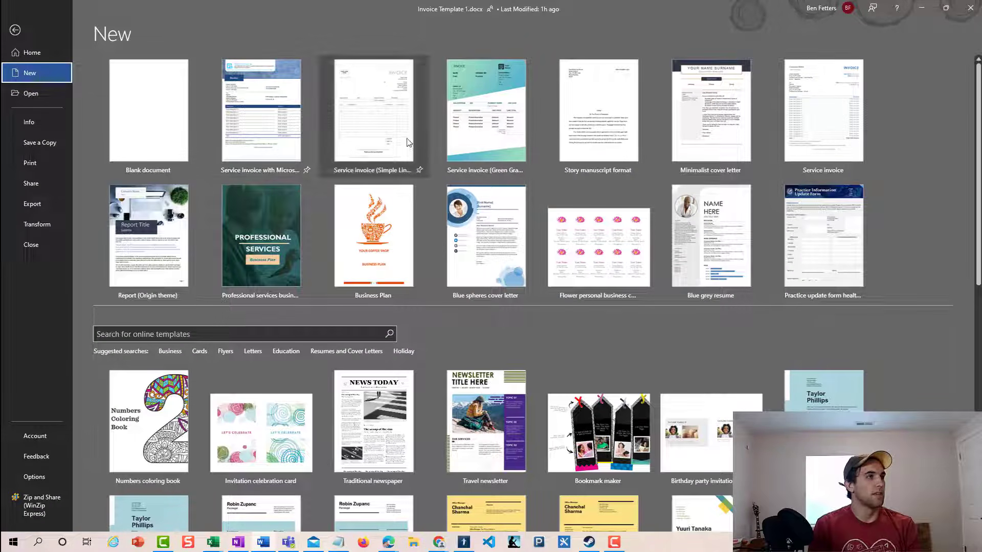
click(150, 147)
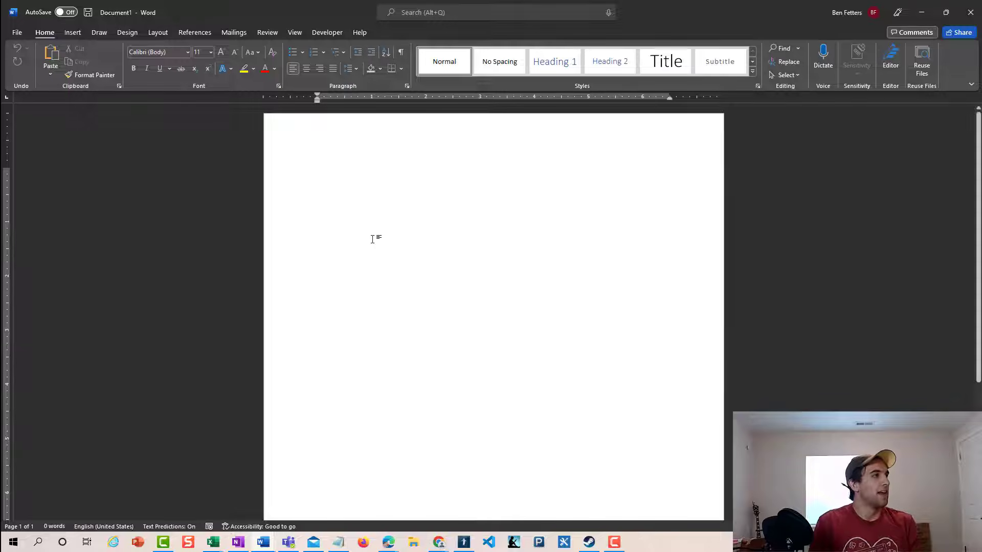
Set the blank document's page margins to the Narrow preset
click(294, 32)
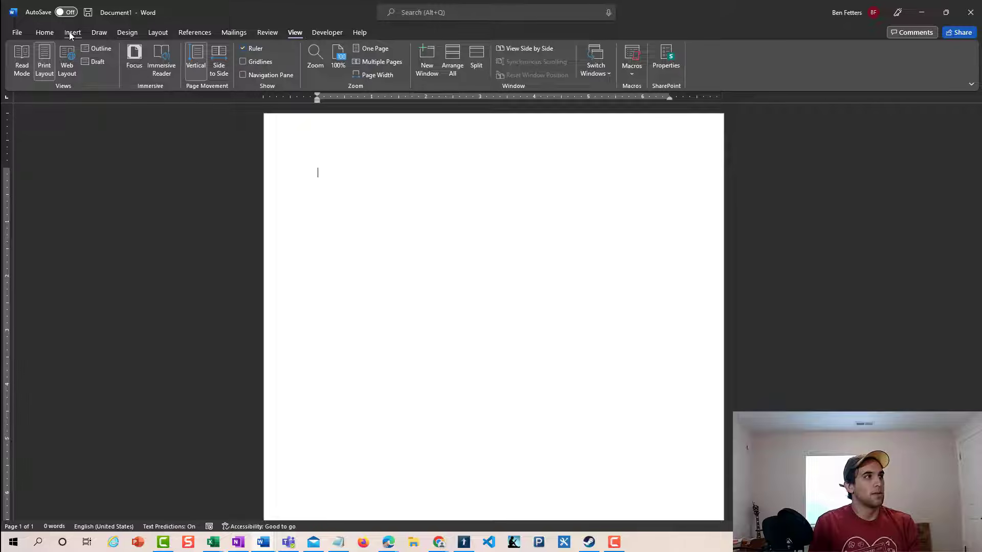
click(136, 32)
click(158, 33)
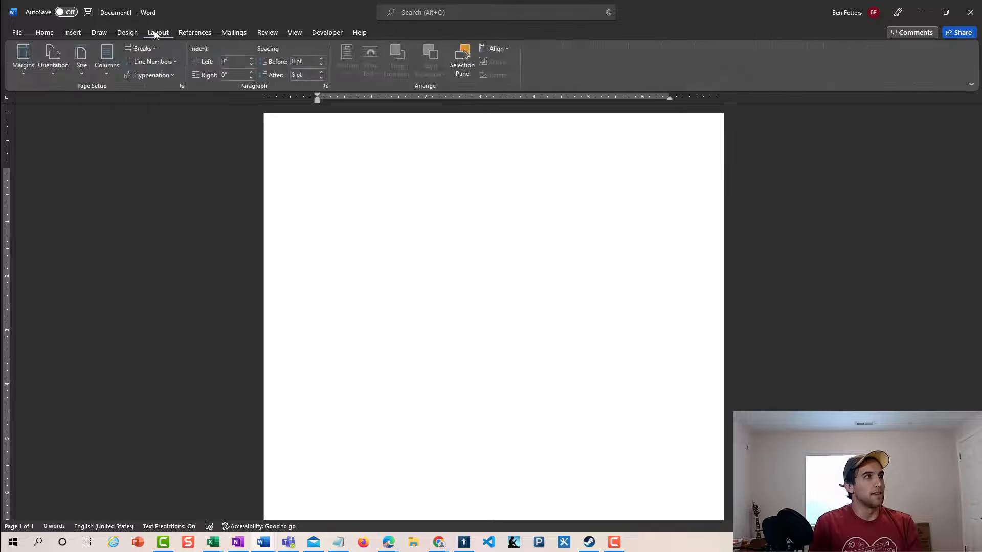
click(25, 74)
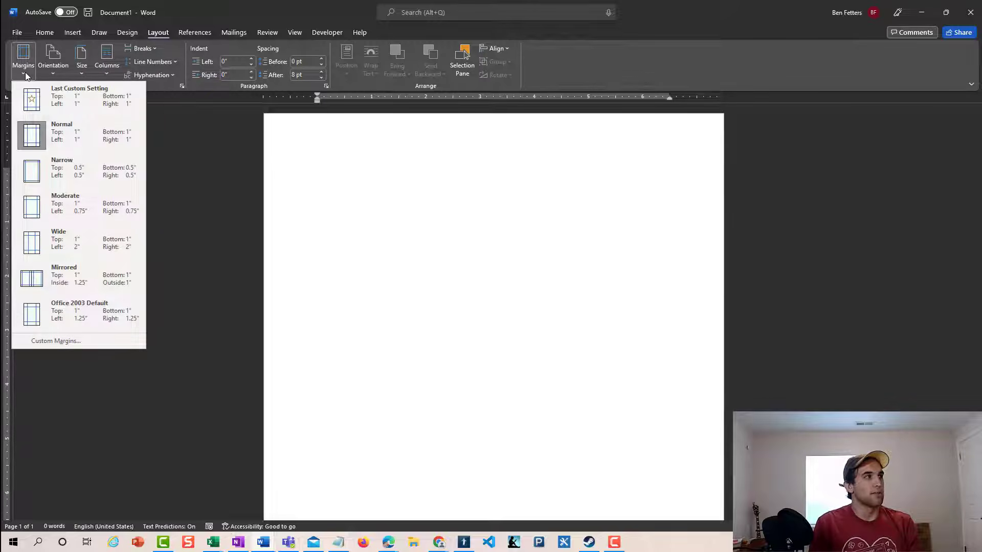
click(57, 170)
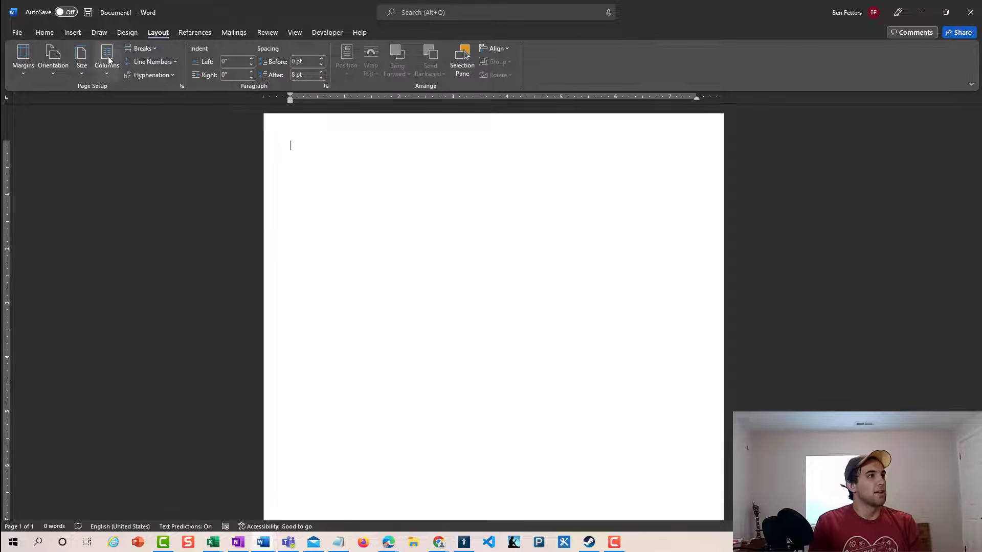
Insert a table with five columns and eight rows at the start of the document
click(76, 33)
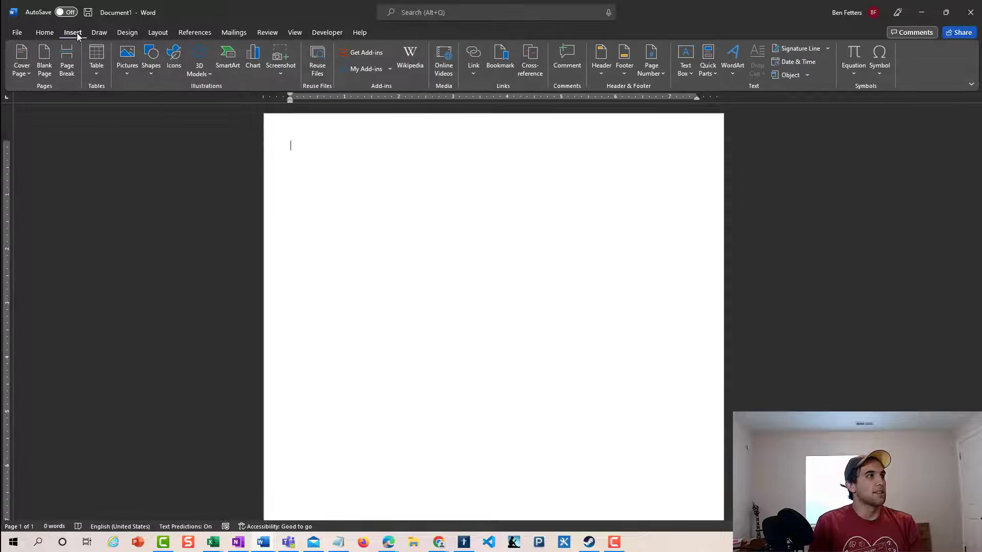
click(97, 75)
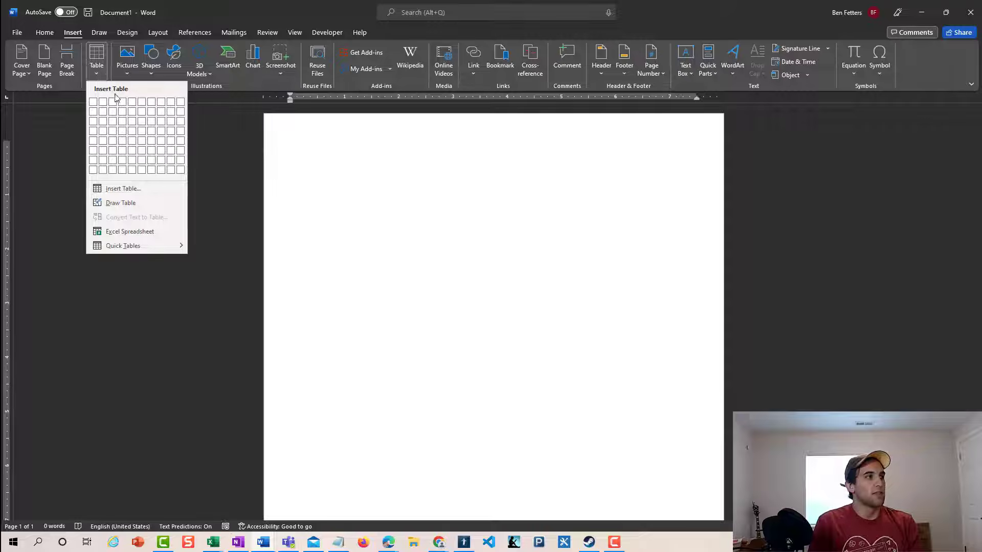
click(132, 170)
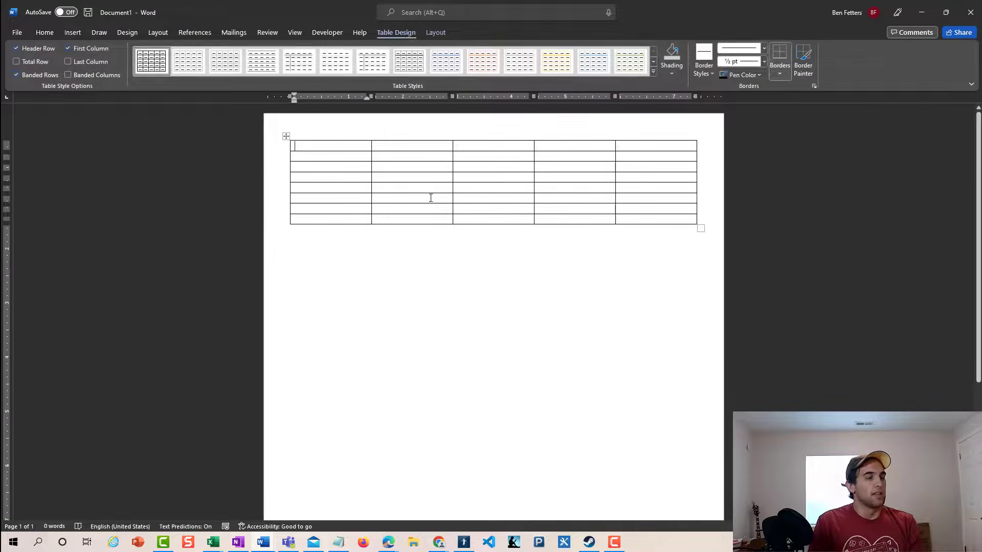
Remove all borders from the table and enlarge its first row to about 1 inch tall
click(287, 137)
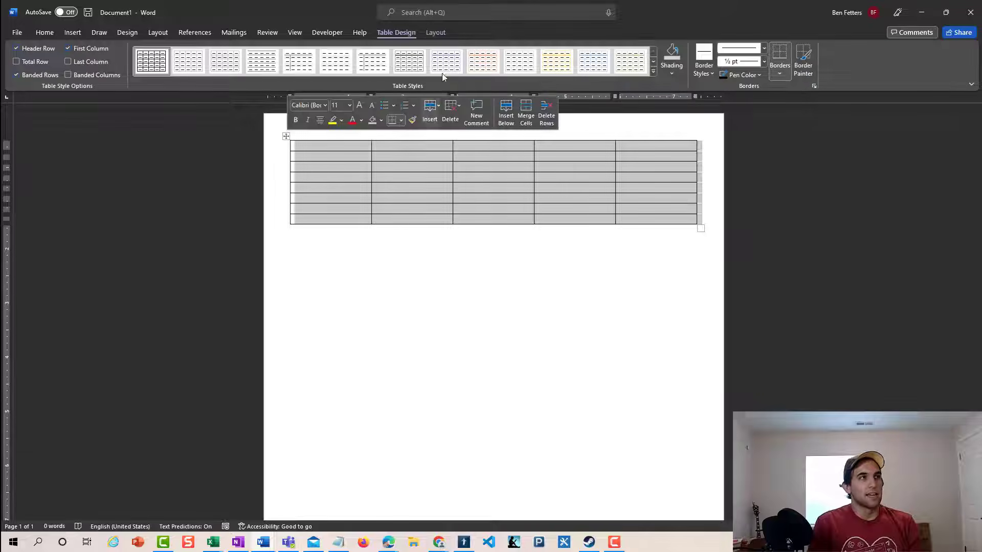
click(434, 33)
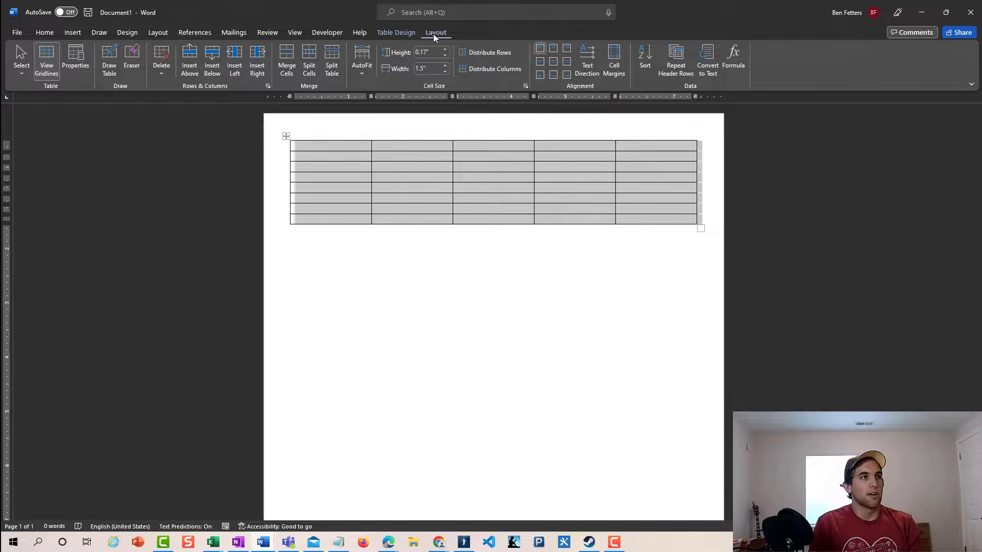
click(406, 32)
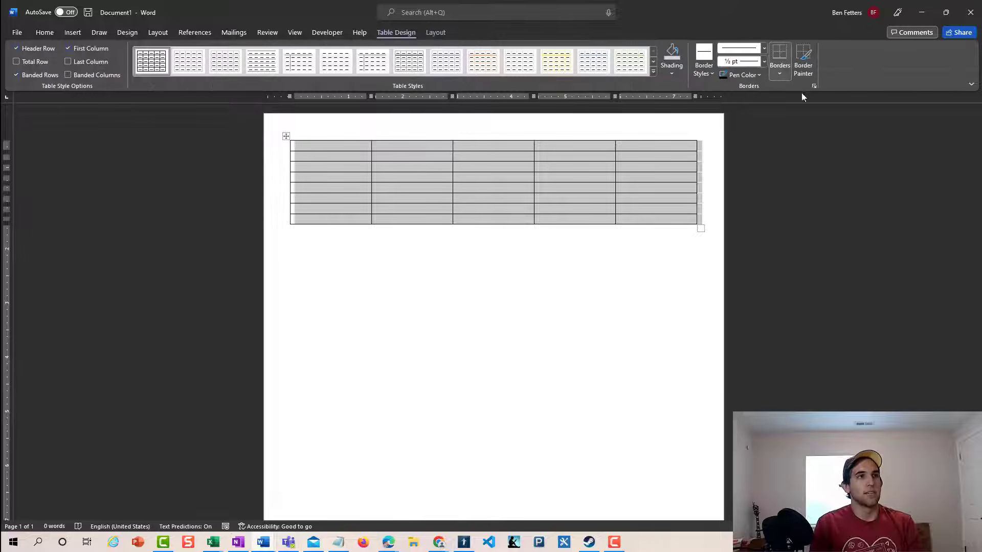
click(780, 66)
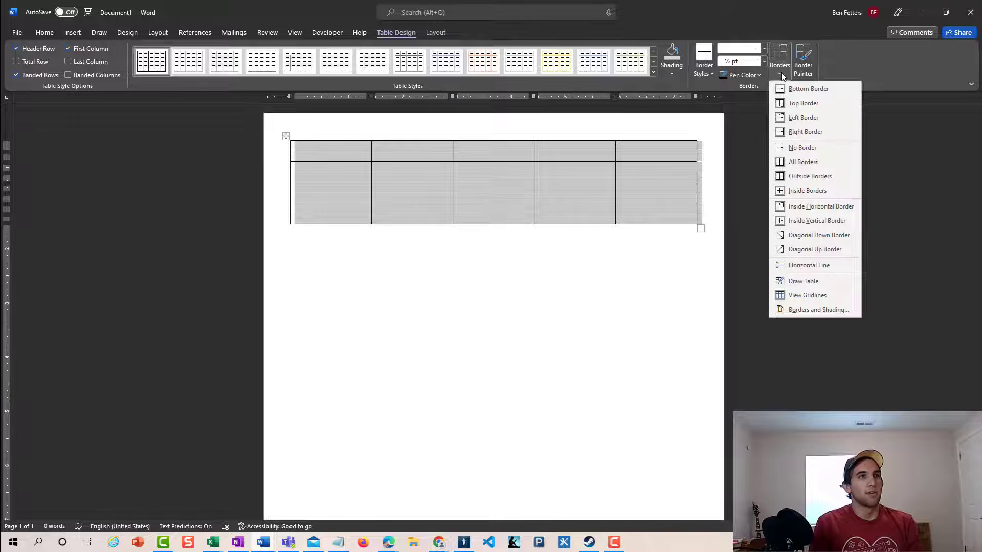
click(792, 149)
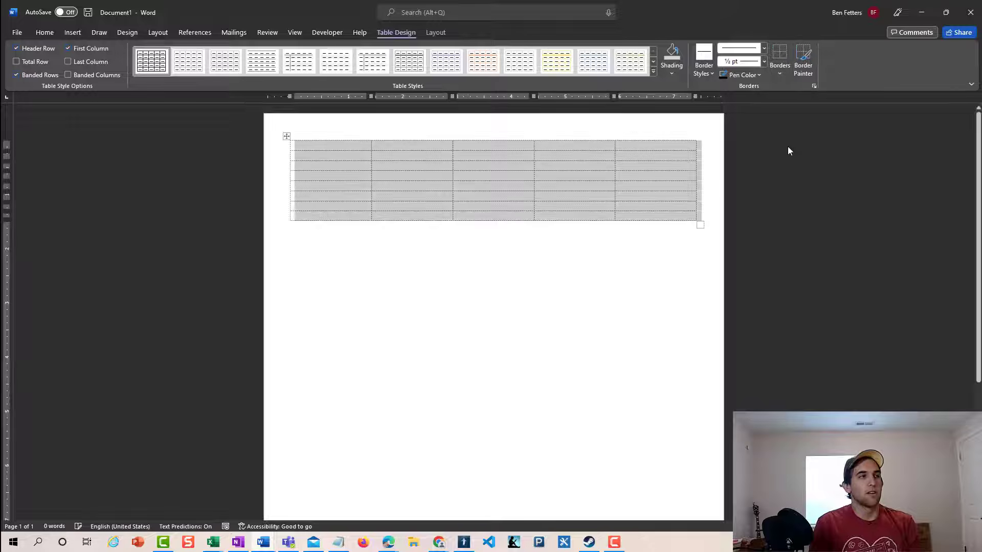
click(332, 151)
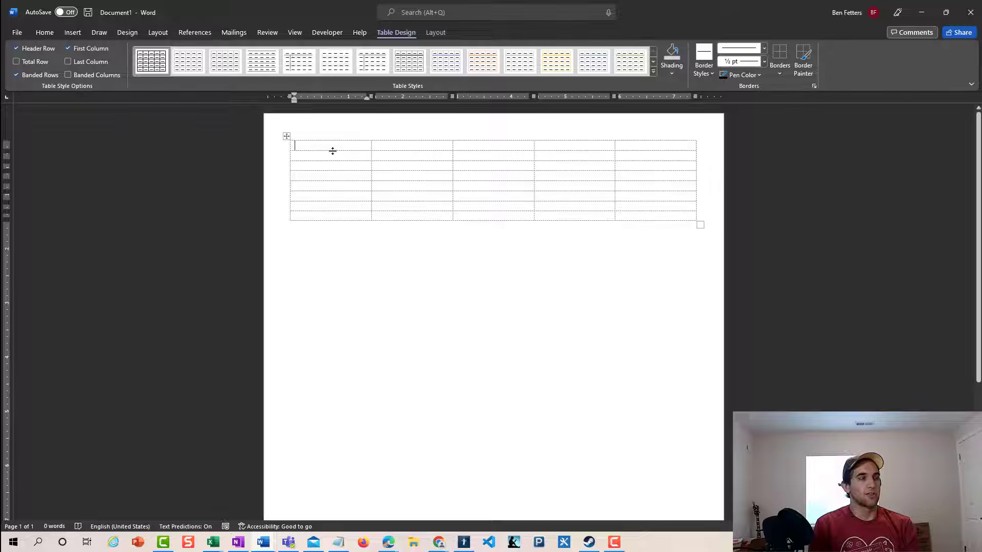
drag(333, 151, 333, 194)
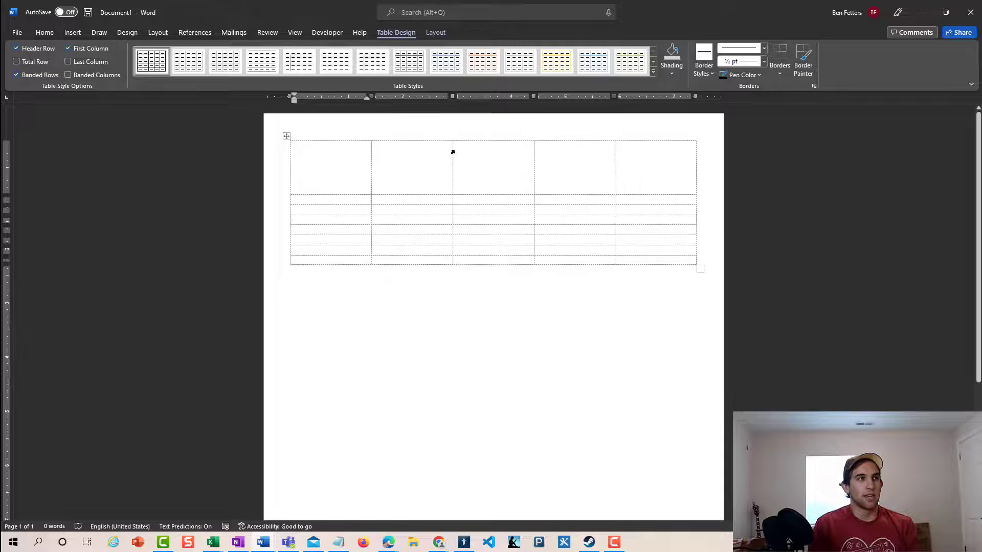
Consult the sample invoice PDF, and enter the title "Invoice" in the new document's first table cell at font size 20
click(389, 543)
click(465, 500)
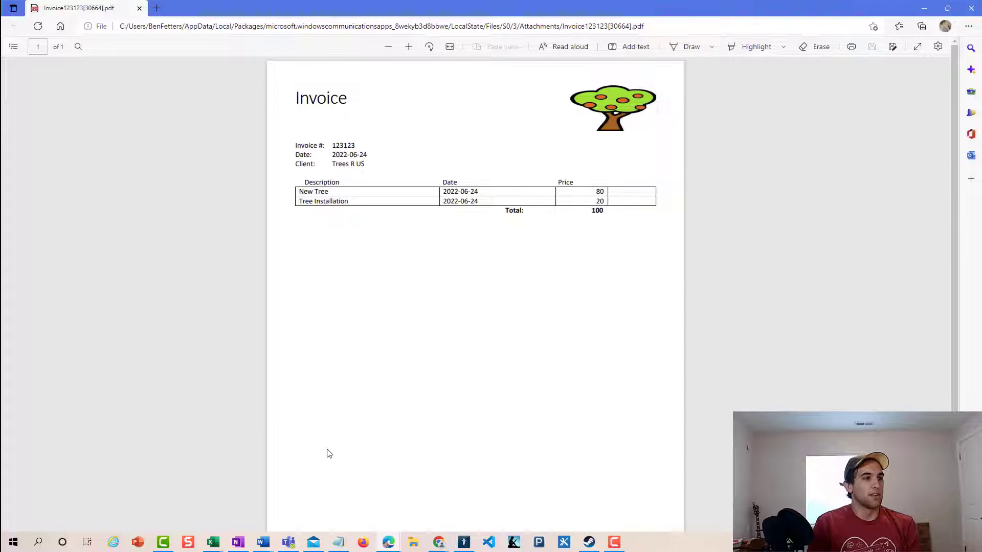
click(265, 543)
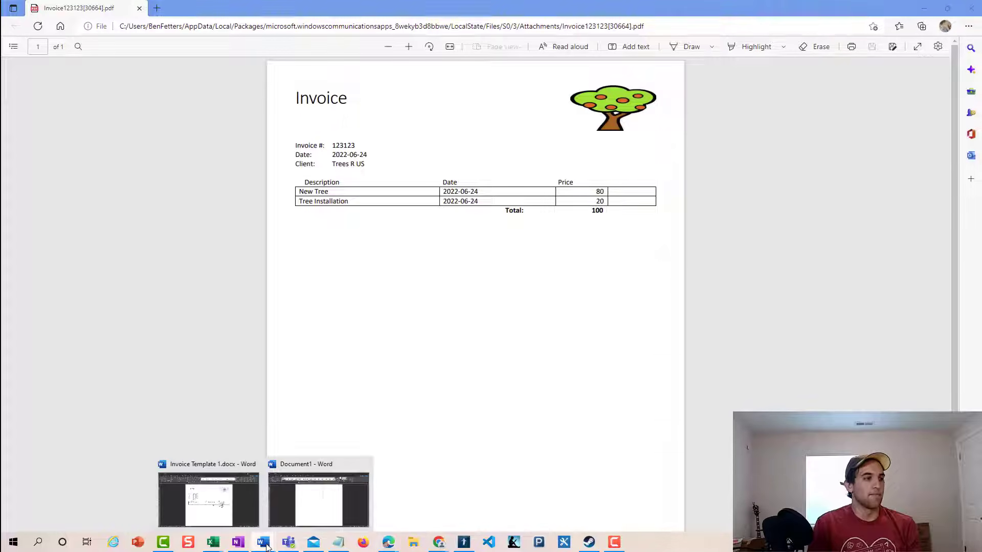
click(333, 492)
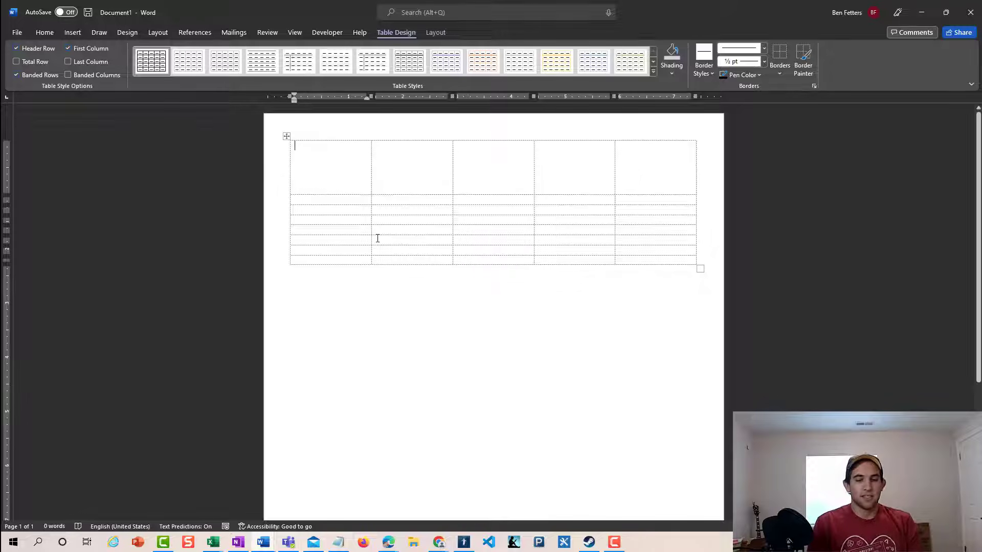
text(Invoice)
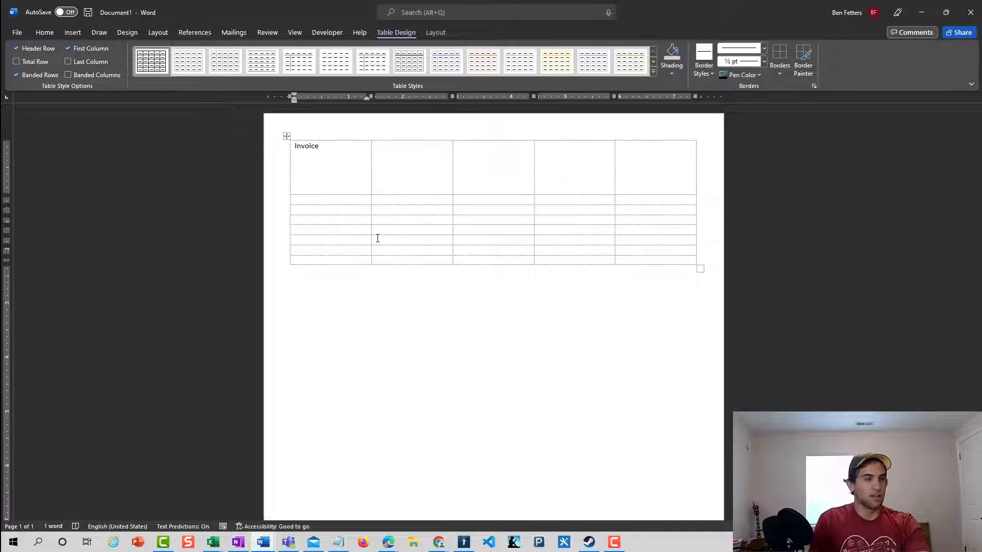
drag(320, 148, 292, 149)
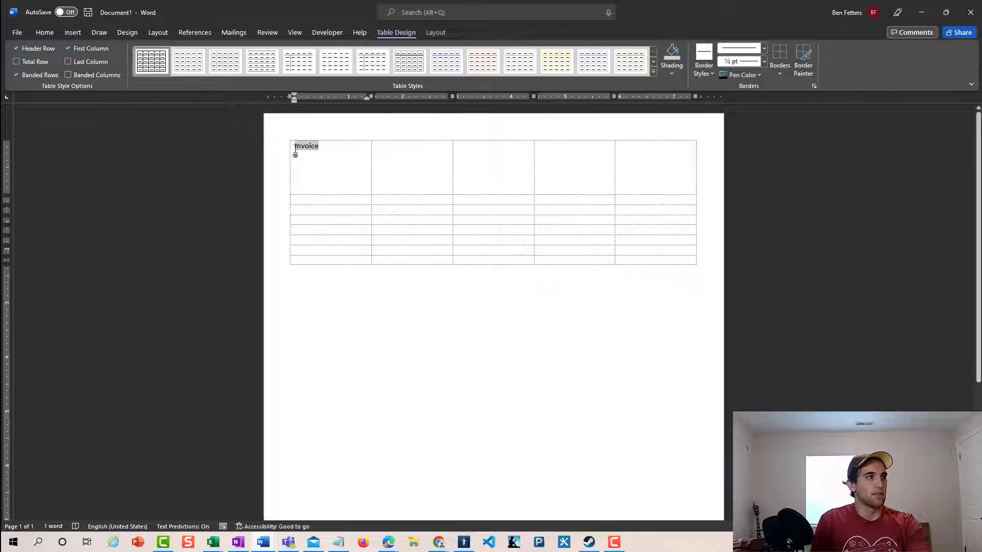
click(37, 33)
click(210, 52)
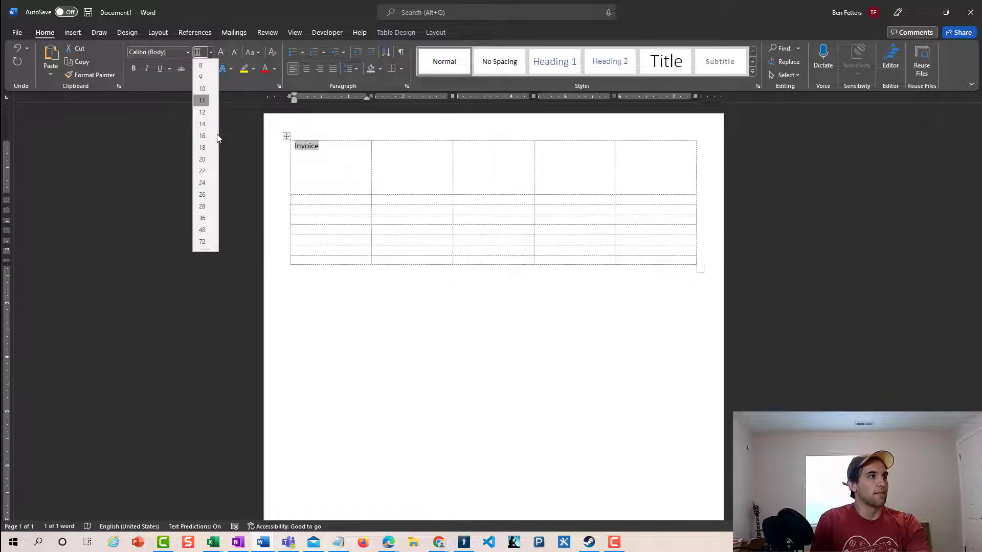
click(202, 160)
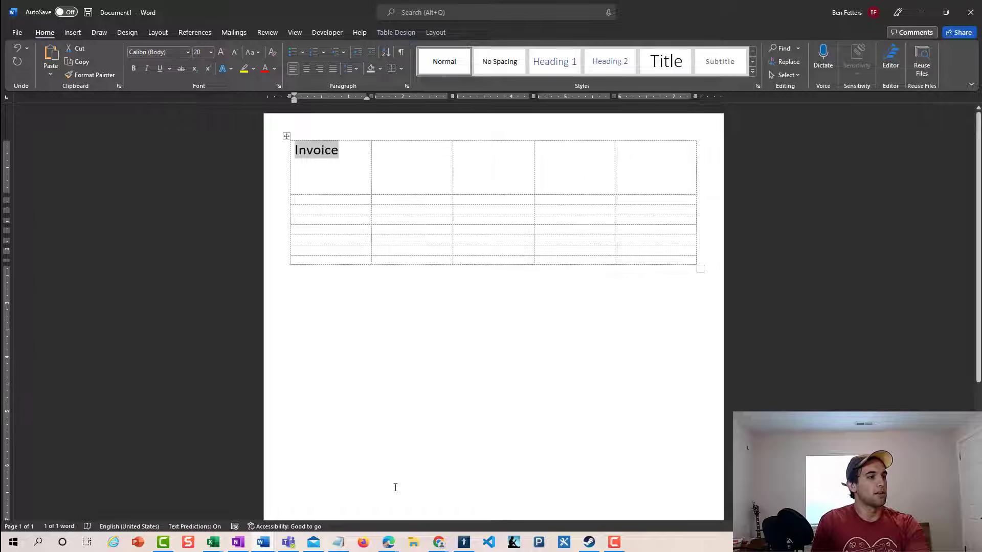
Recheck the sample invoice PDF, and add the labels "Invoice #:", "Client:" and "Date:" down the table's first column below the title
mouse_move(388, 541)
click(455, 504)
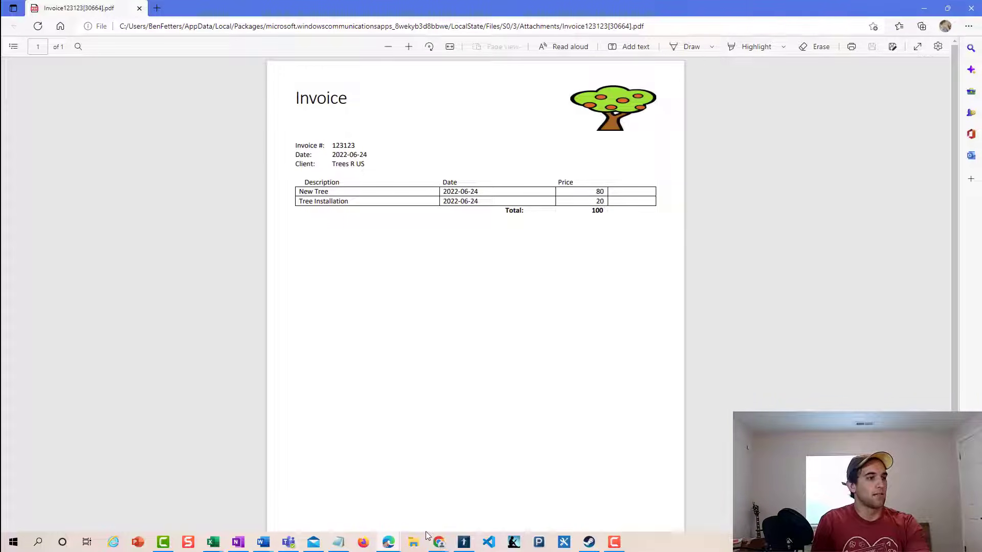
mouse_move(267, 542)
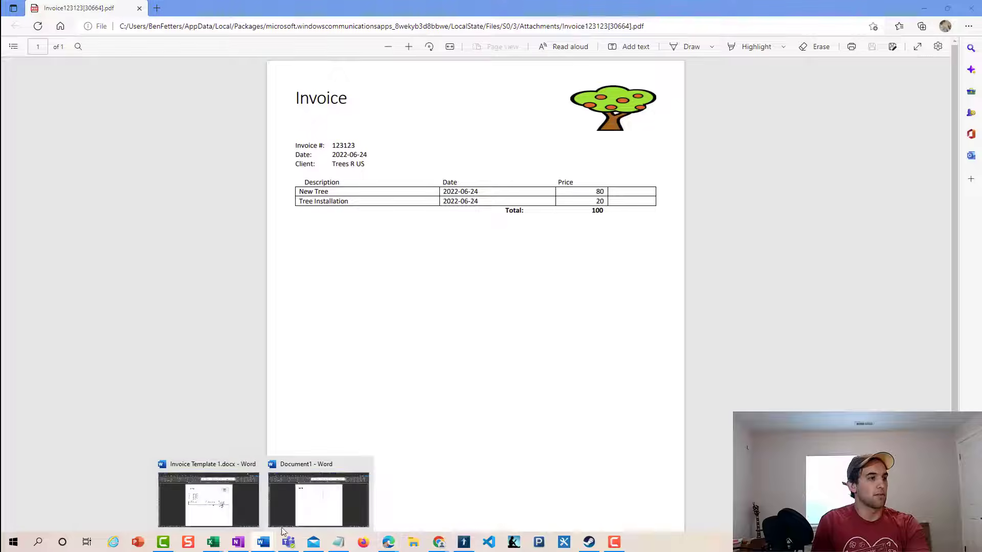
click(358, 465)
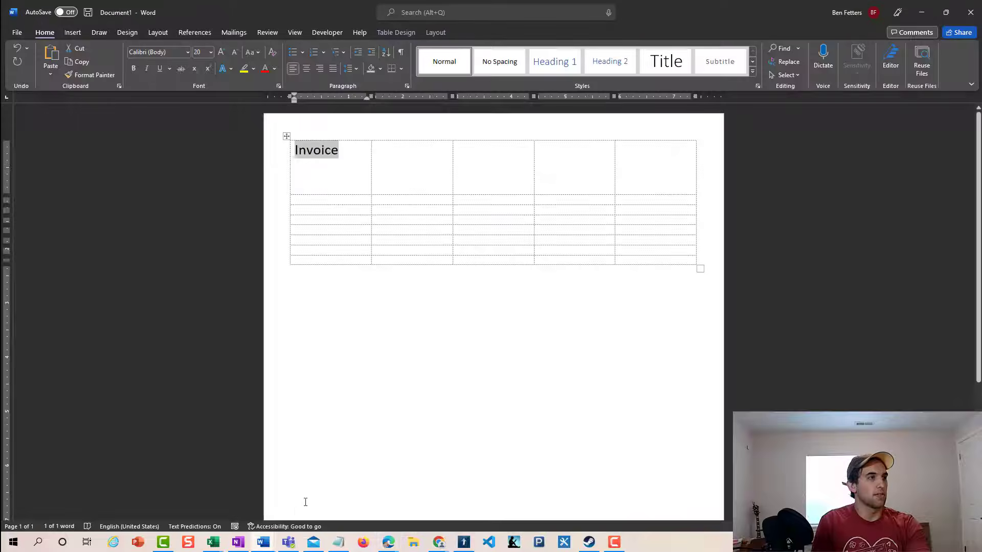
click(317, 199)
text(Invoice #)
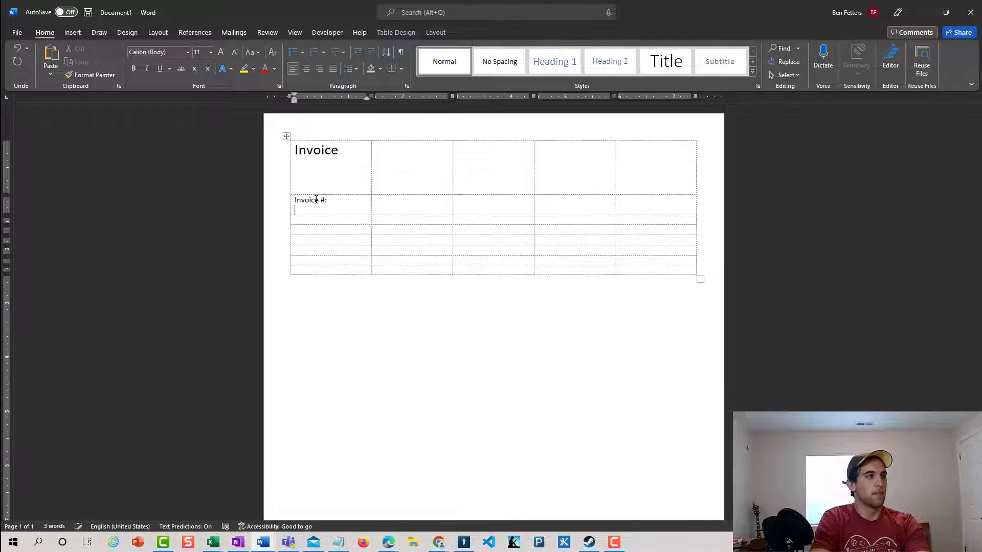
text(:)
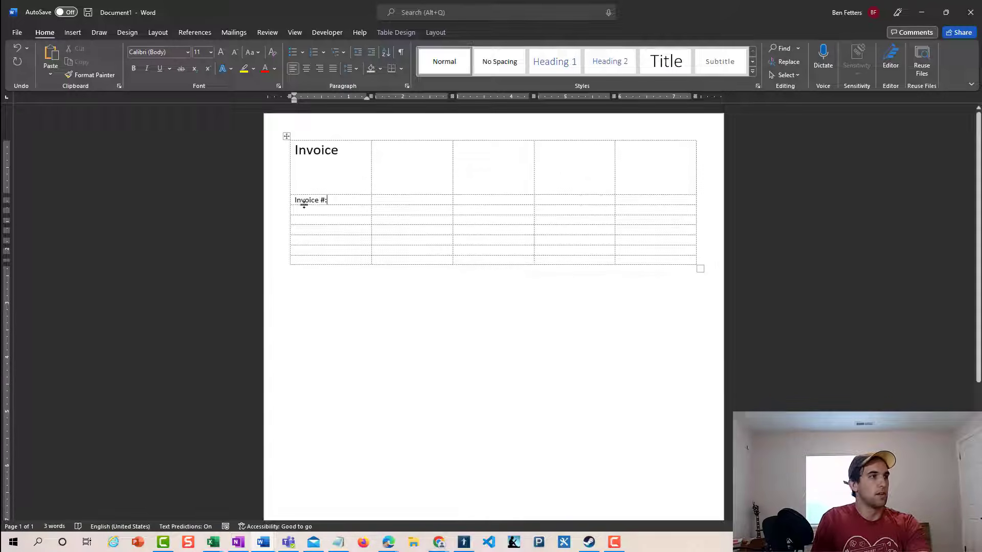
click(305, 210)
text(Client:)
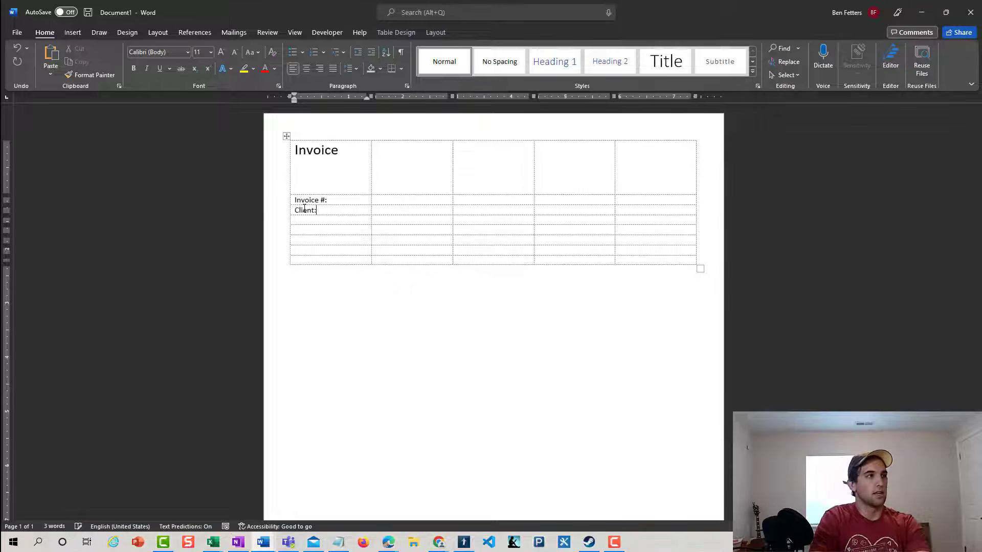
text(Date:)
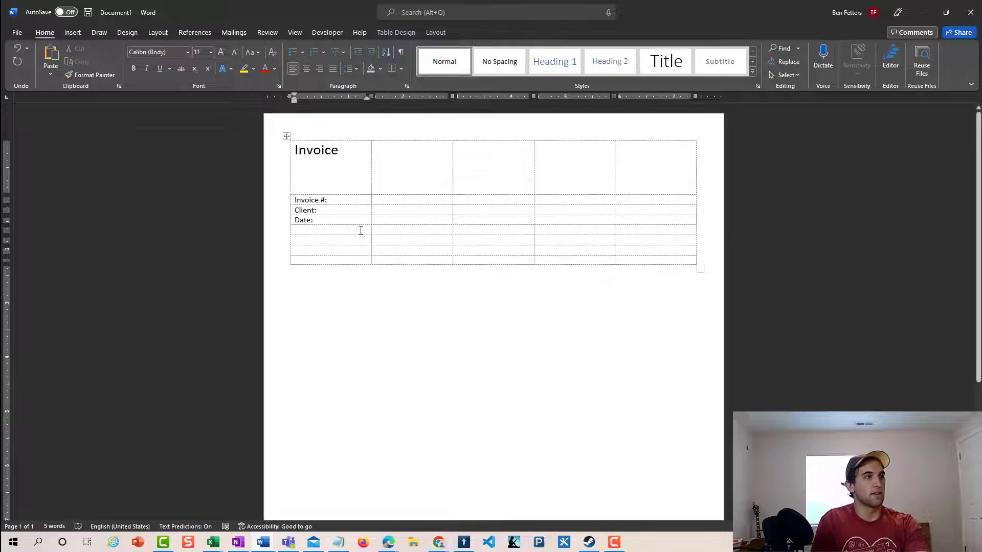
In the table's sixth row, enter the headings "Description" in the first column and "Date" in the third column
click(322, 240)
text(Description)
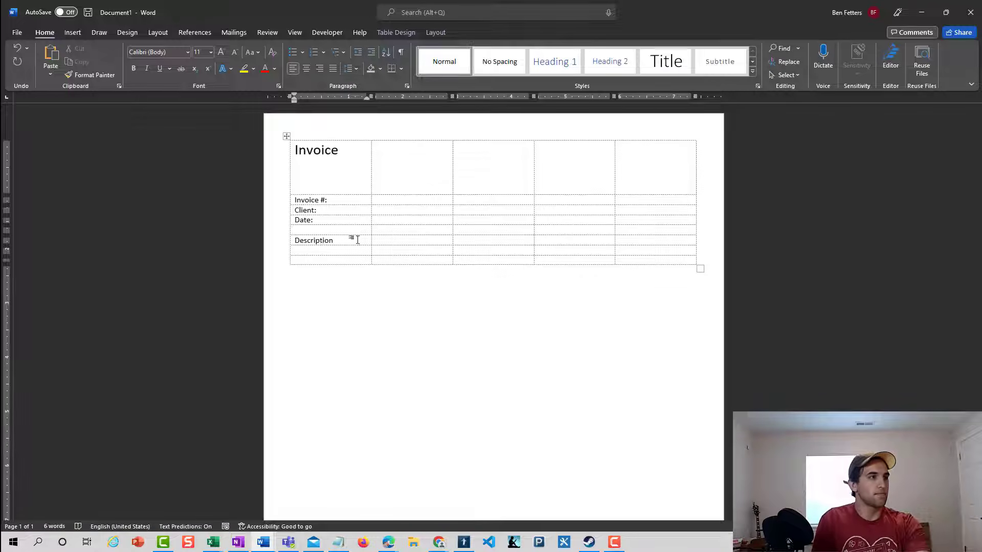
click(536, 240)
click(546, 245)
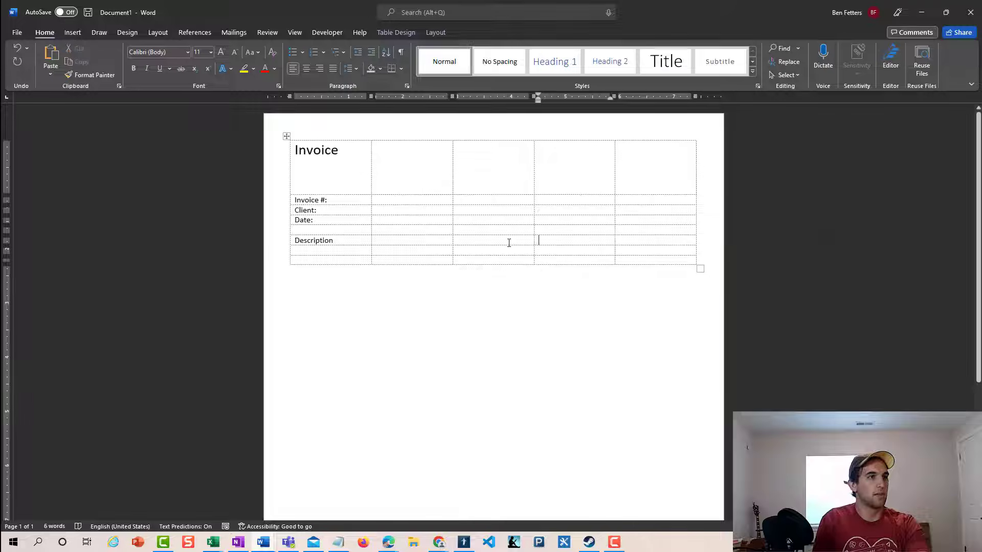
click(509, 241)
text(Date)
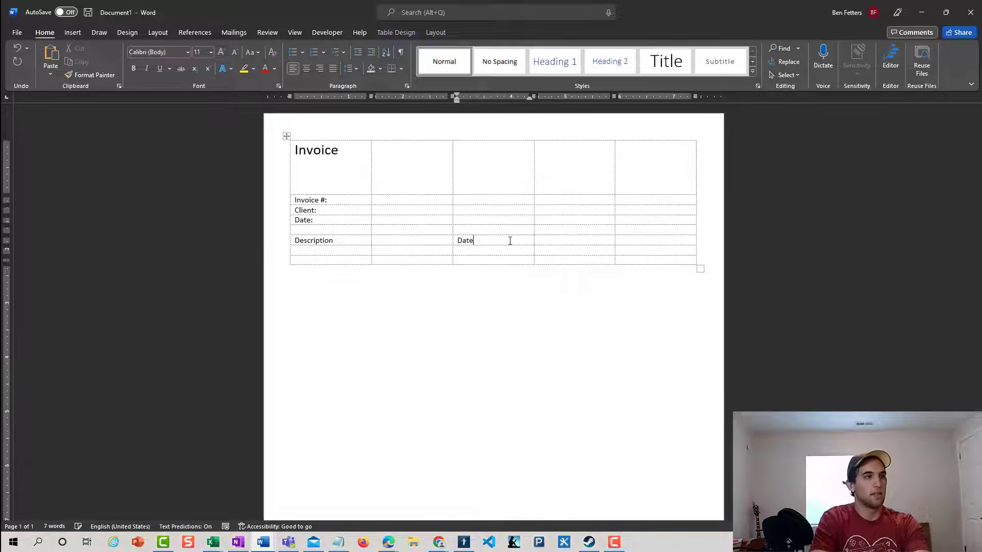
In the table's fourth column, enter the heading "Price" in the sixth row and the label "Total Price" in the last row
click(583, 241)
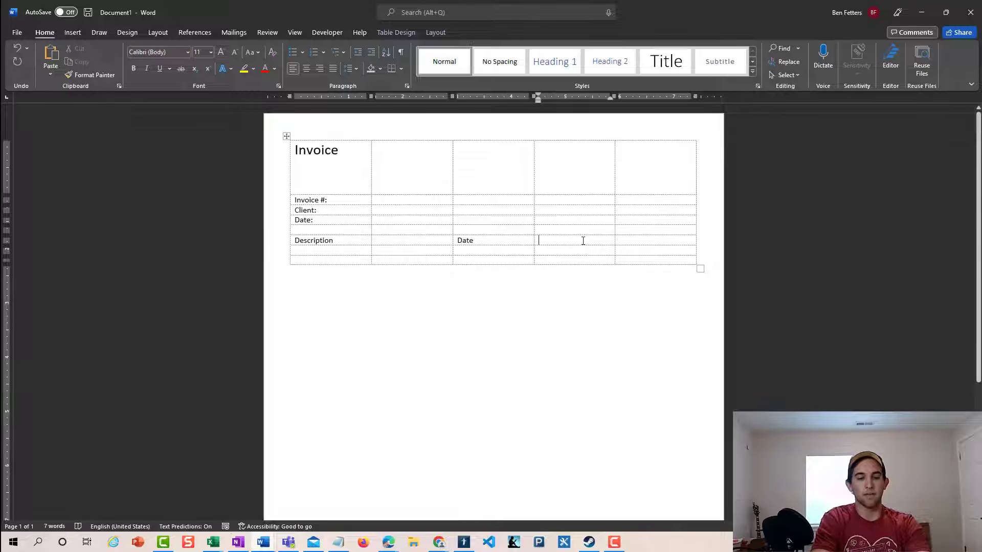
text(Price)
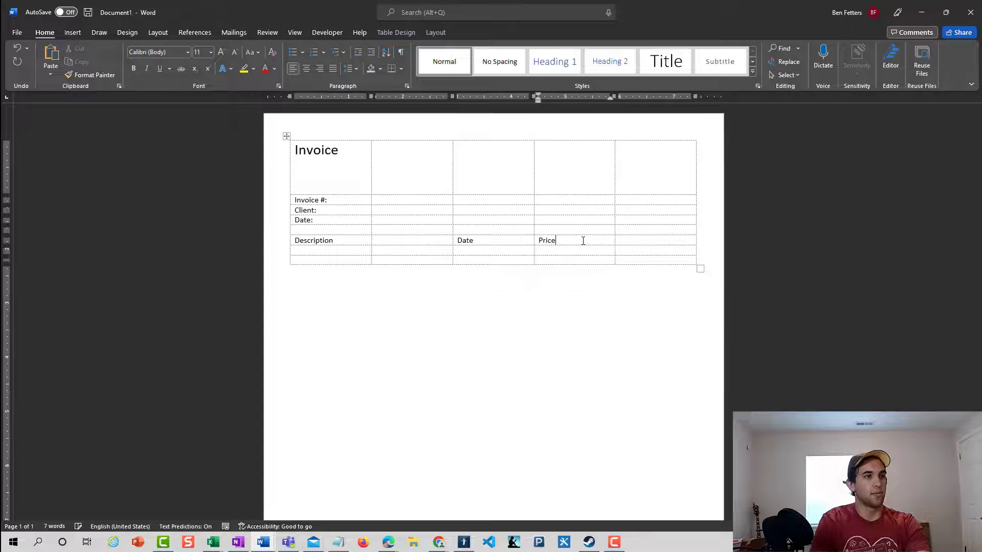
click(541, 261)
text(Total Price)
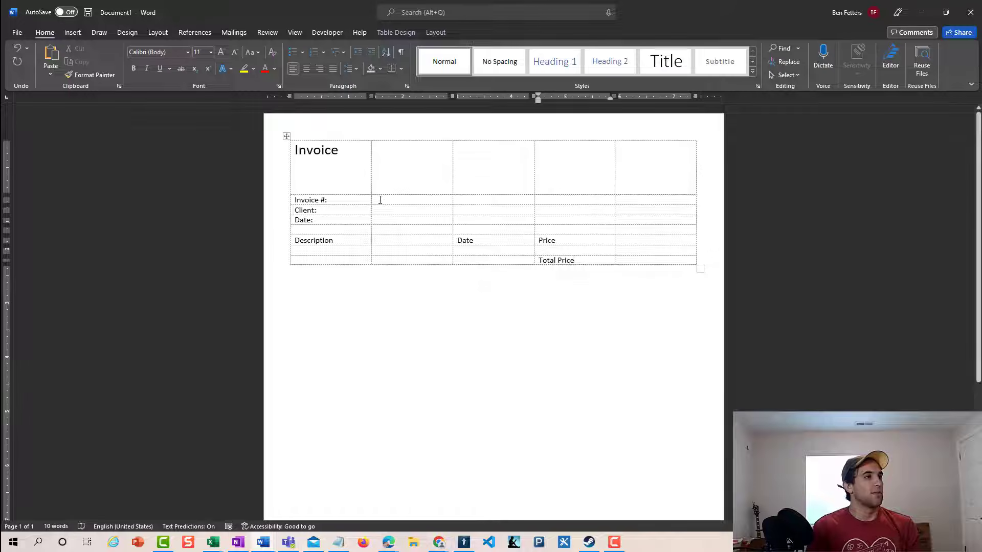
Narrow the table's first column to about 1 inch and place the cursor in the cell beside "Invoice #:"
drag(371, 199, 342, 198)
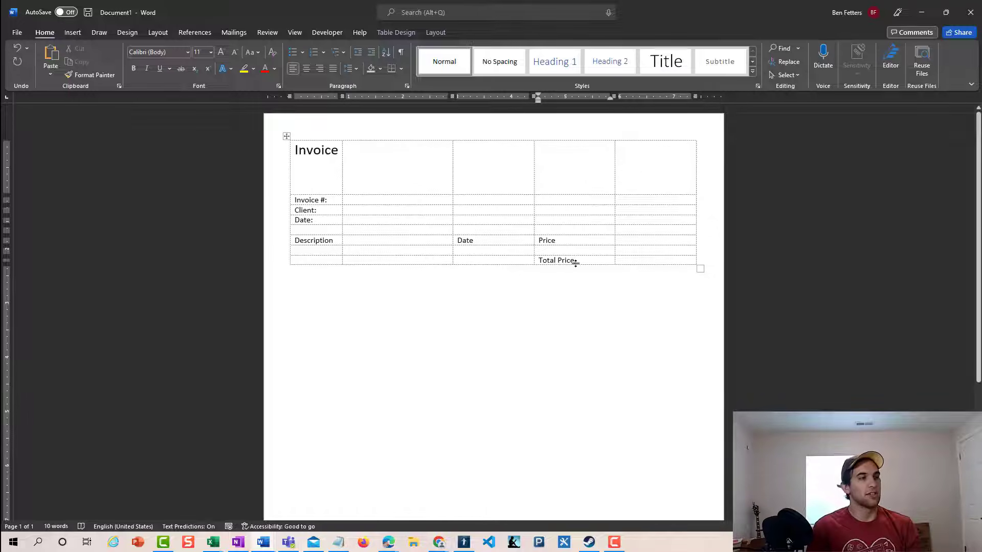
click(348, 200)
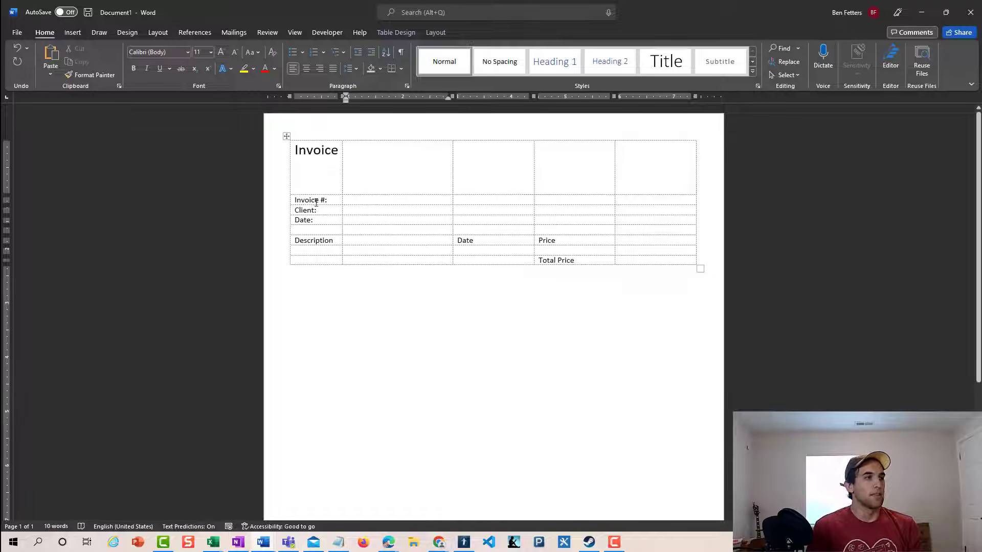
click(346, 209)
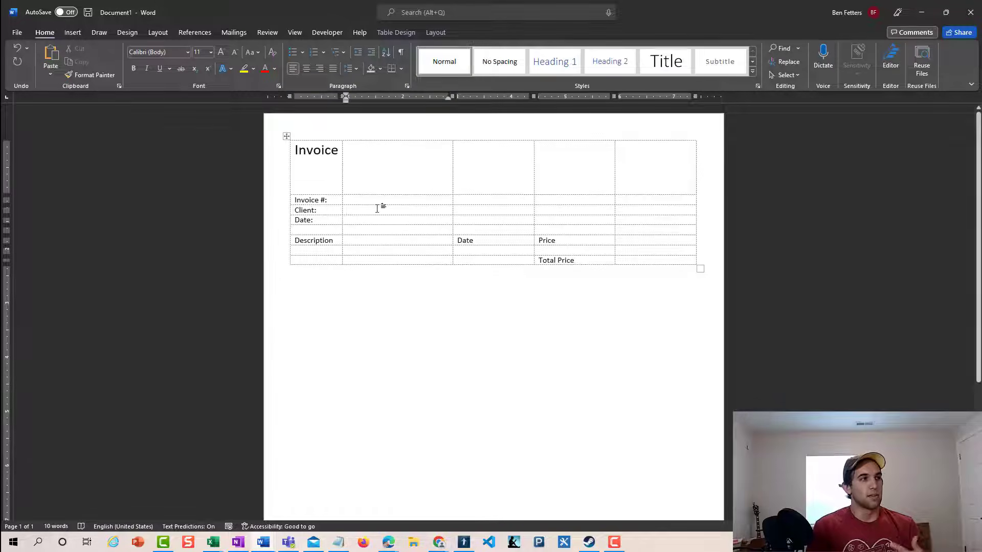
click(351, 219)
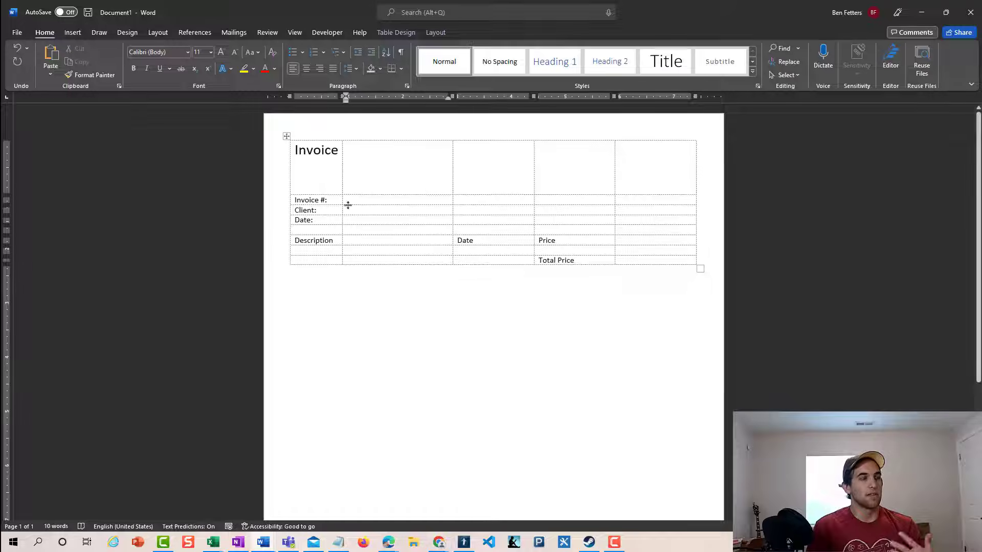
click(353, 201)
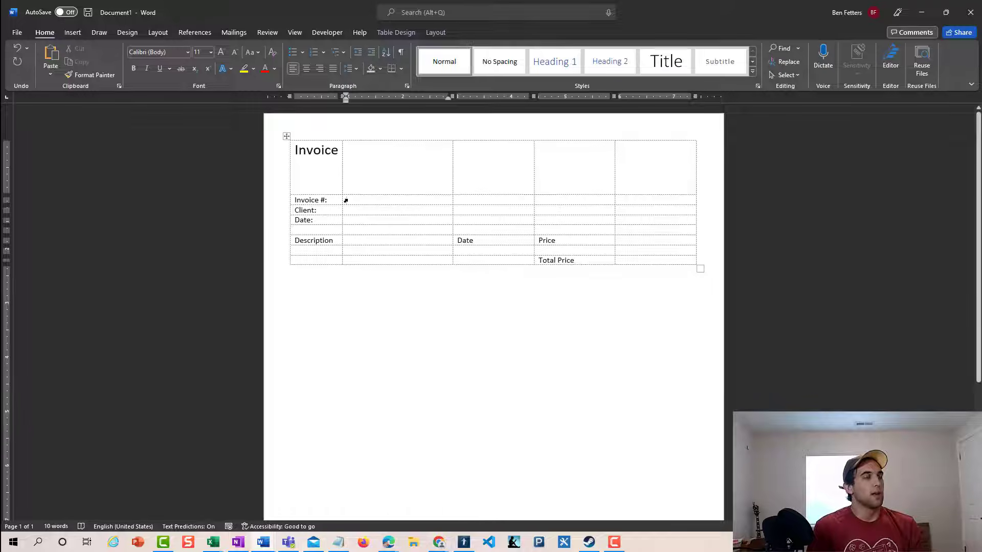
In the ribbon customization options, turn the Developer tab off and on again, and apply the settings
click(326, 32)
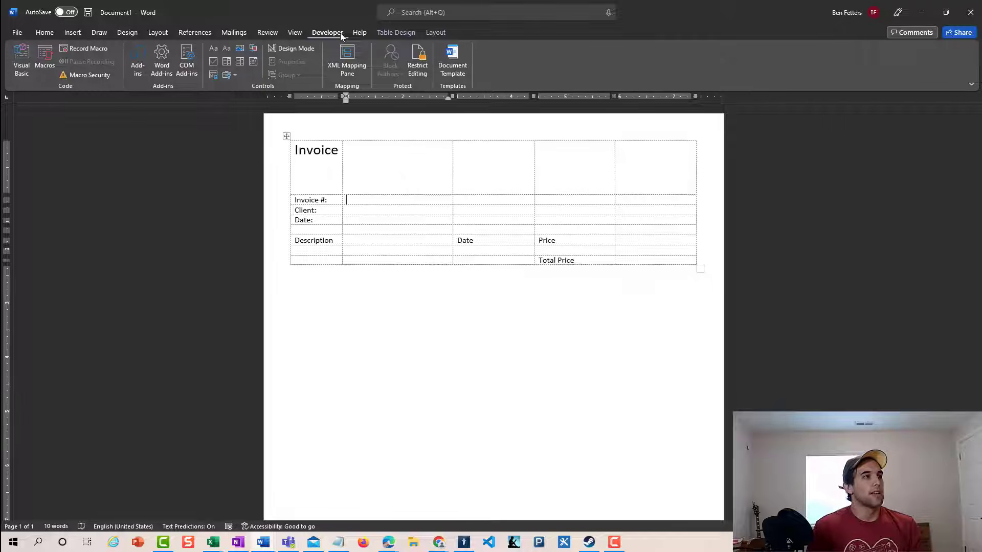
right_click(337, 33)
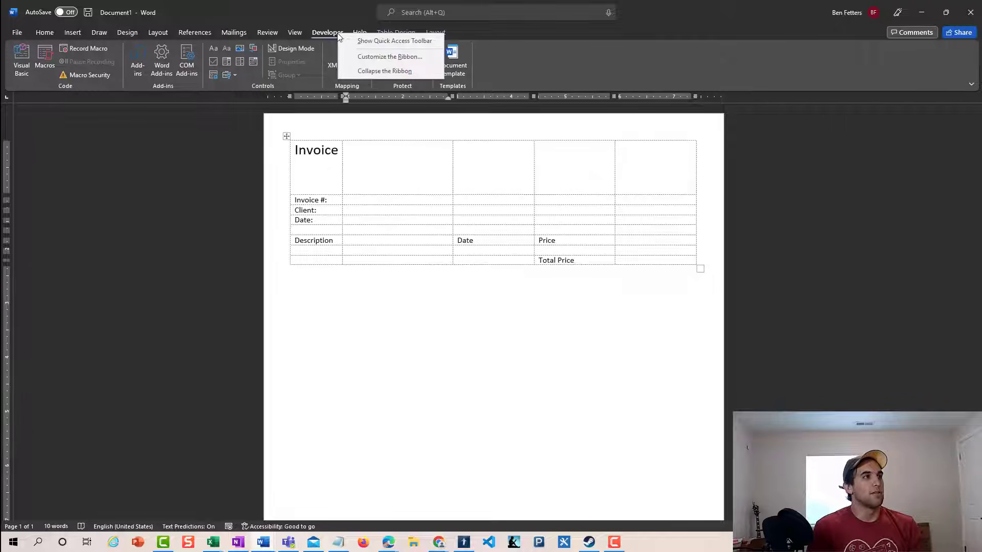
click(297, 33)
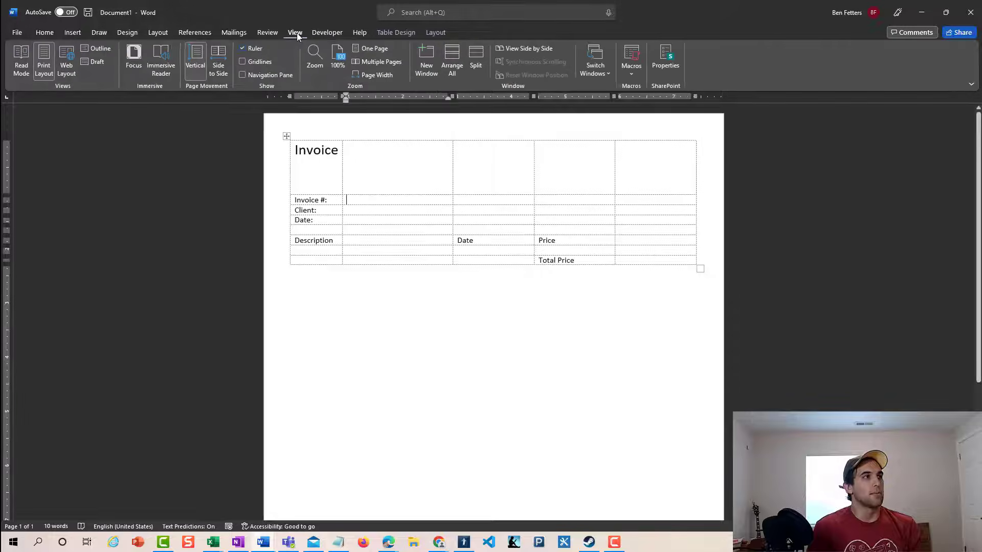
right_click(296, 33)
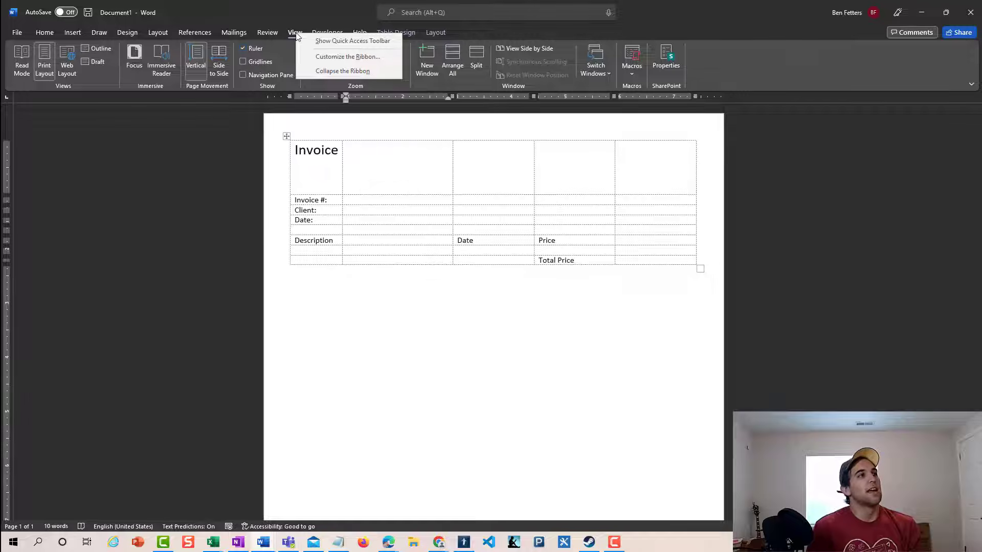
click(387, 57)
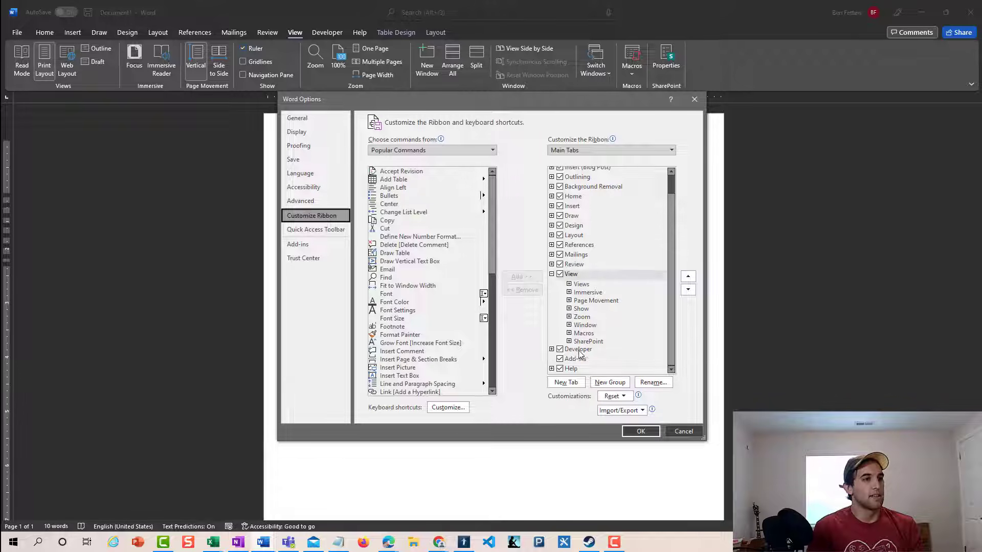
click(559, 349)
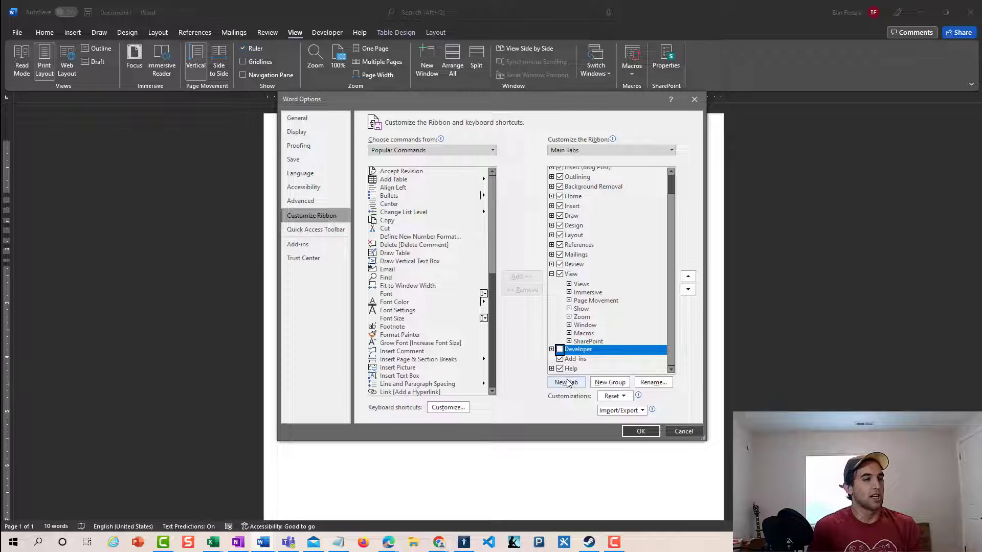
click(559, 349)
click(640, 432)
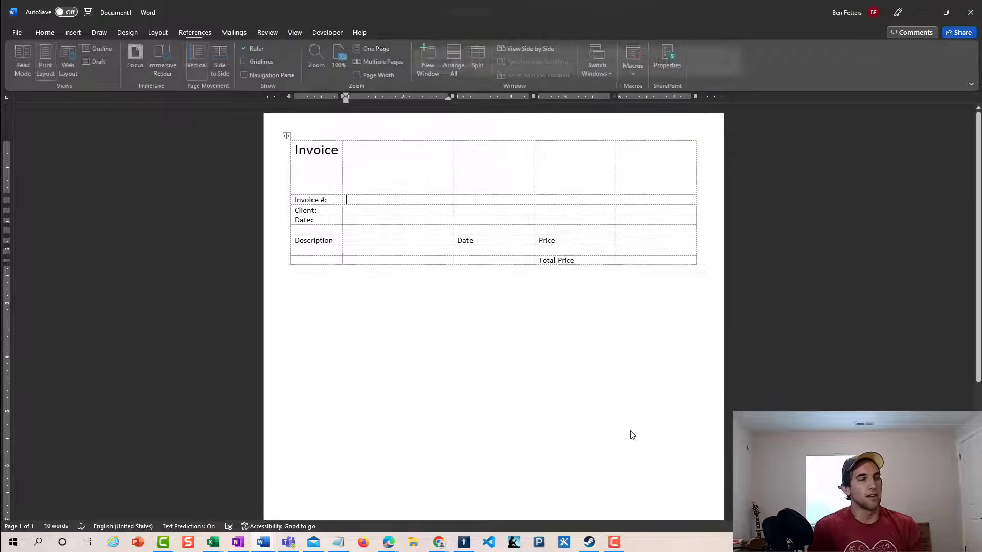
Insert a plain text content control in the cell beside "Invoice #:" and give it the title "InvoiceNumber"
click(327, 32)
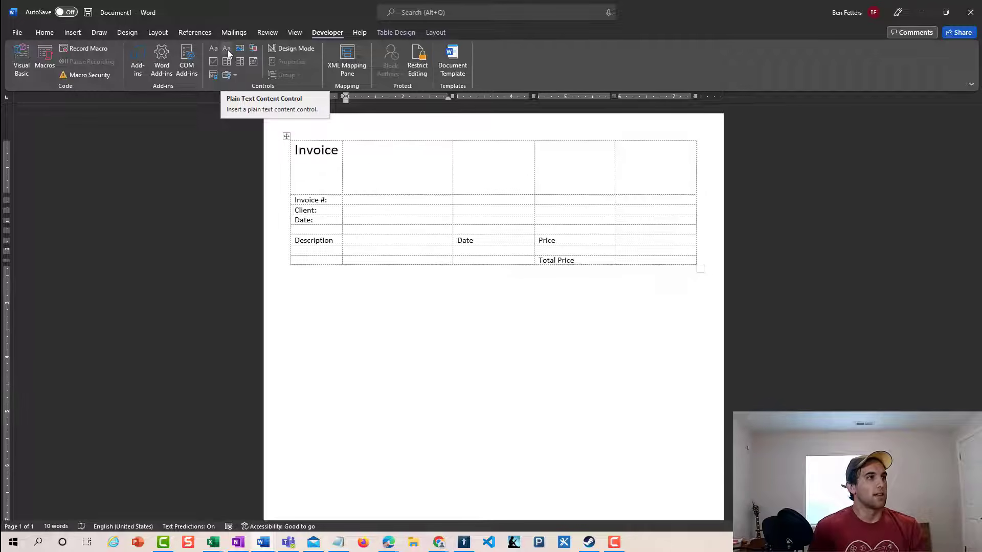
click(228, 50)
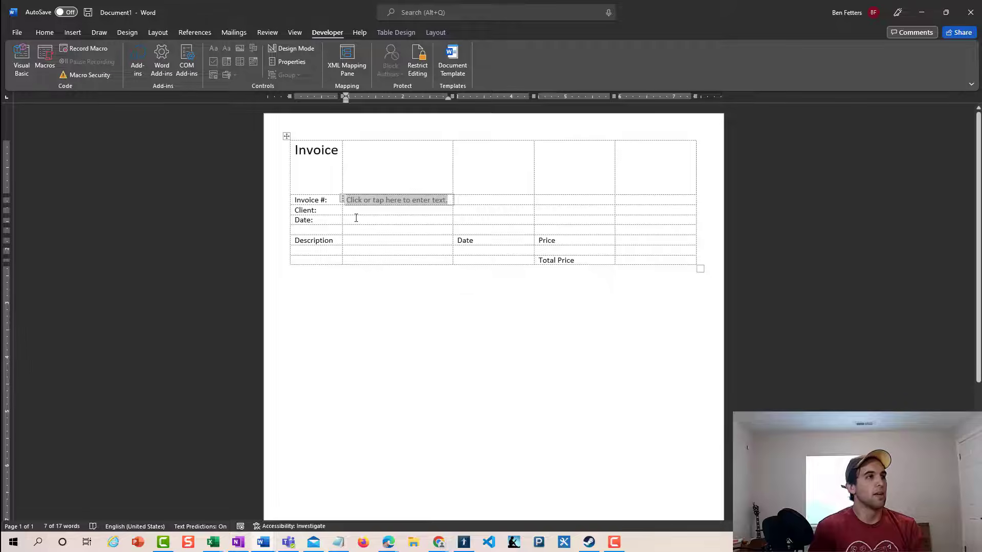
click(342, 200)
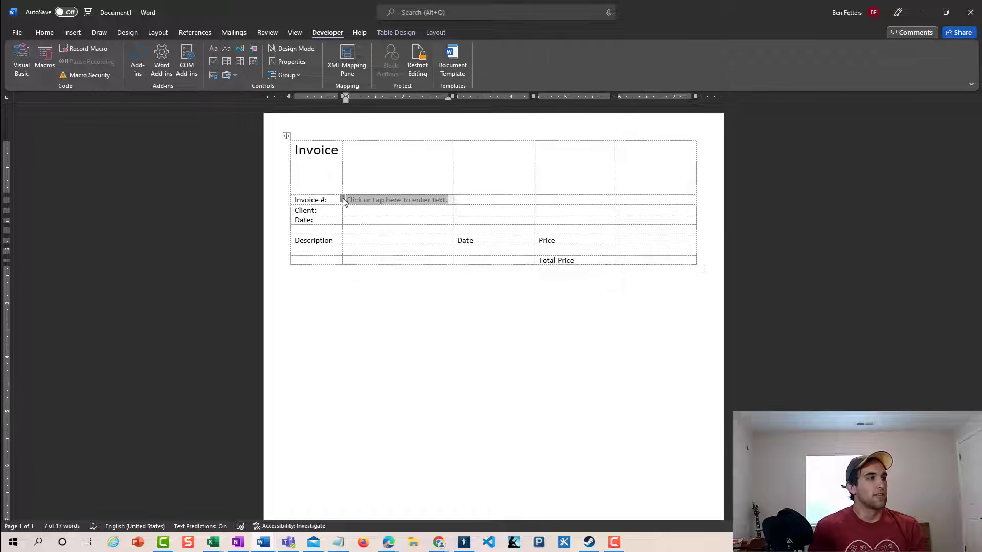
click(289, 67)
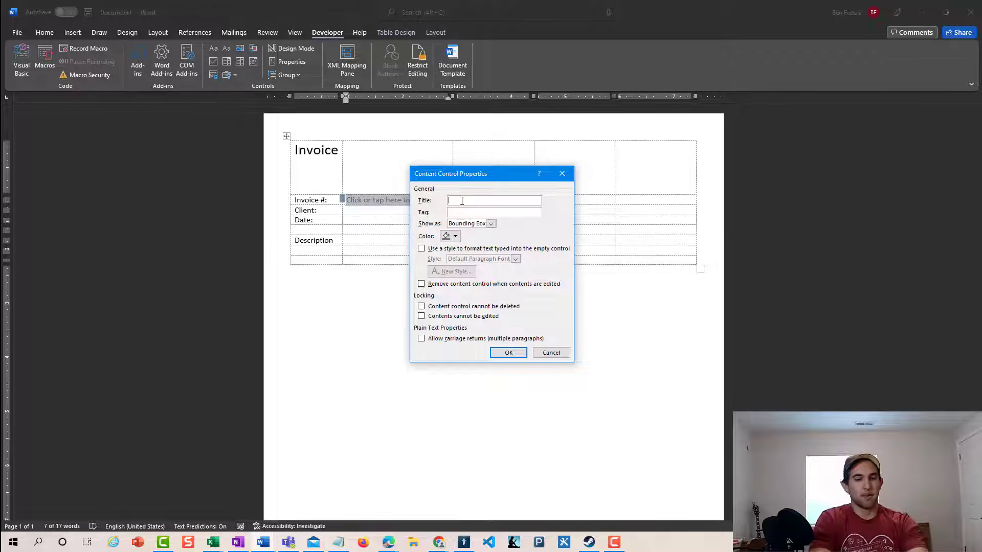
text(in)
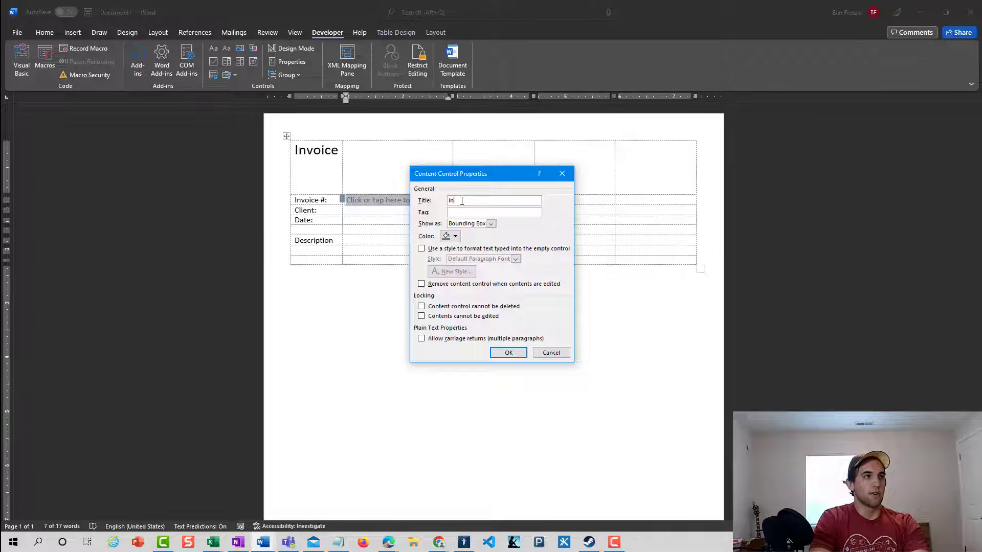
text(voic)
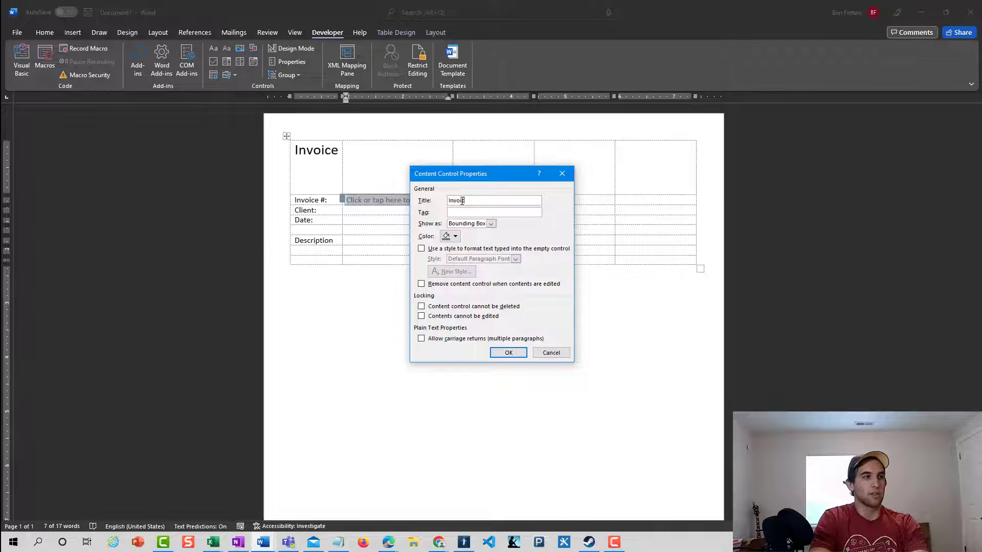
text(eNumber)
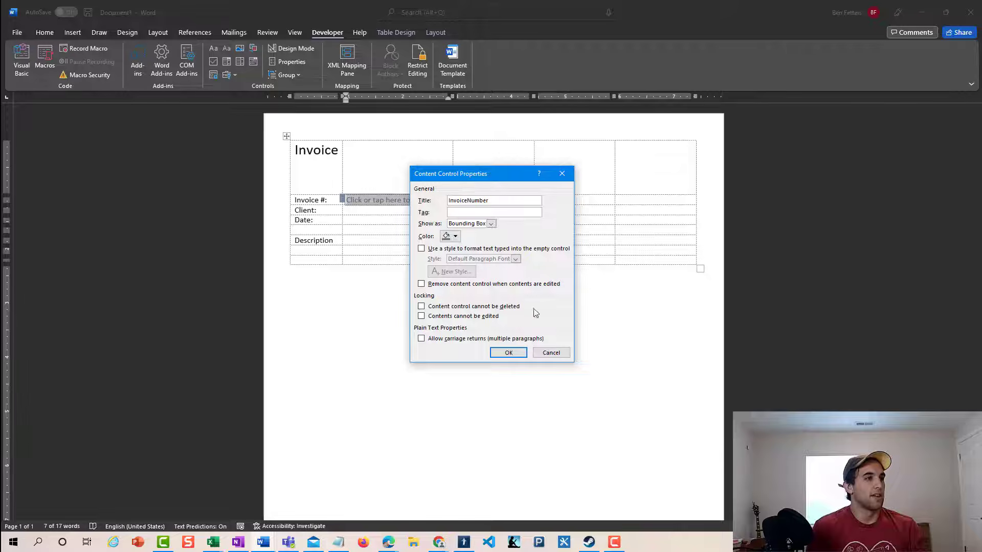
click(509, 352)
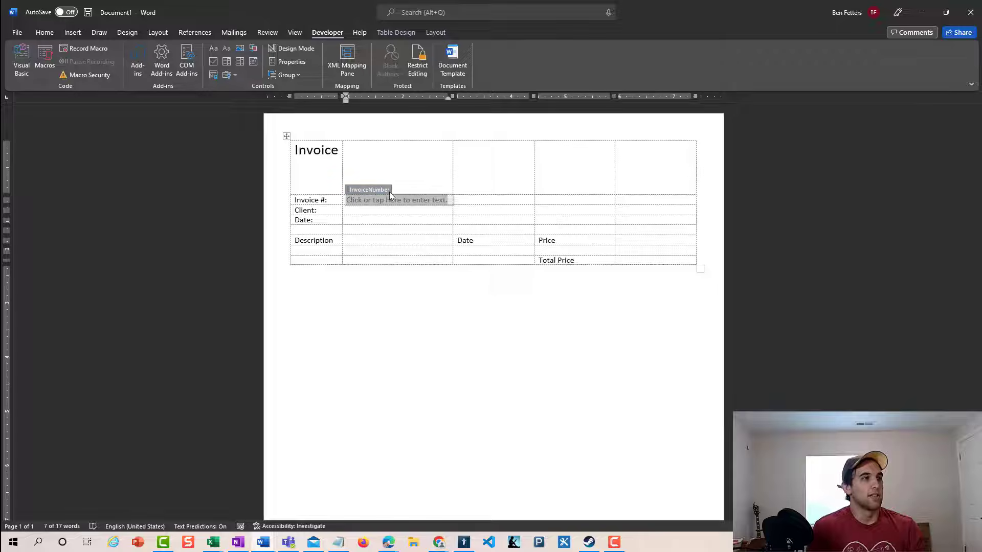
Add a plain text content control in the cell beside "Client:" and title it "Client"
click(364, 211)
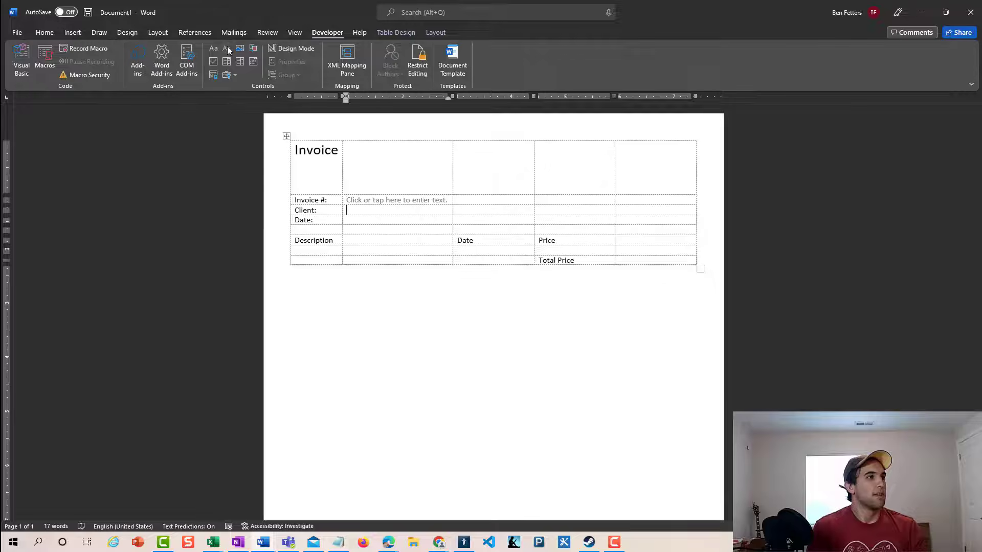
click(227, 47)
click(342, 210)
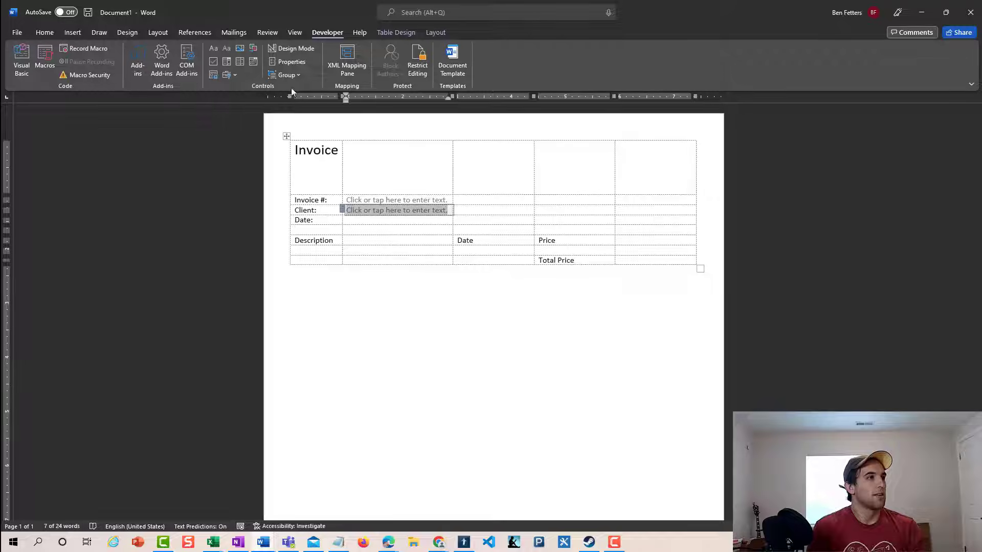
click(288, 62)
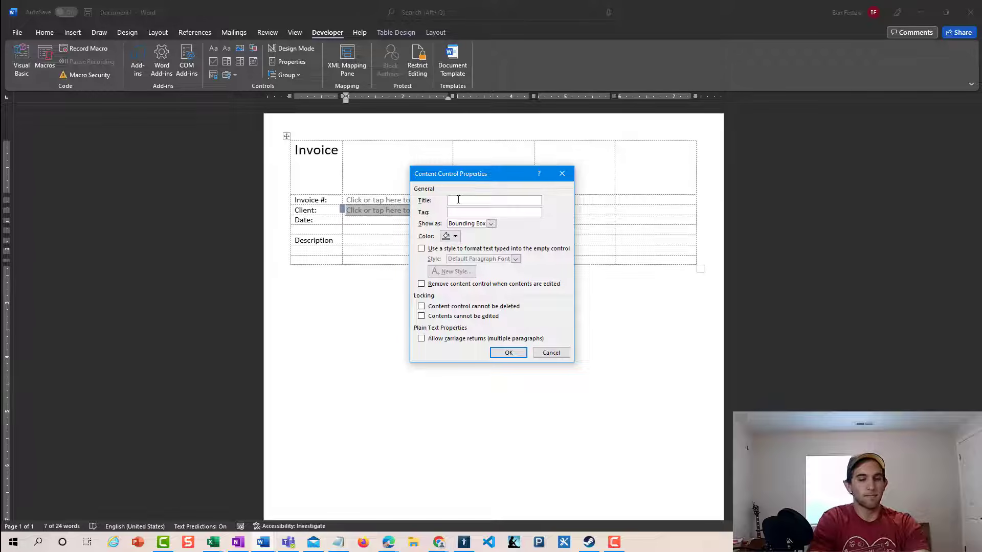
text(Client)
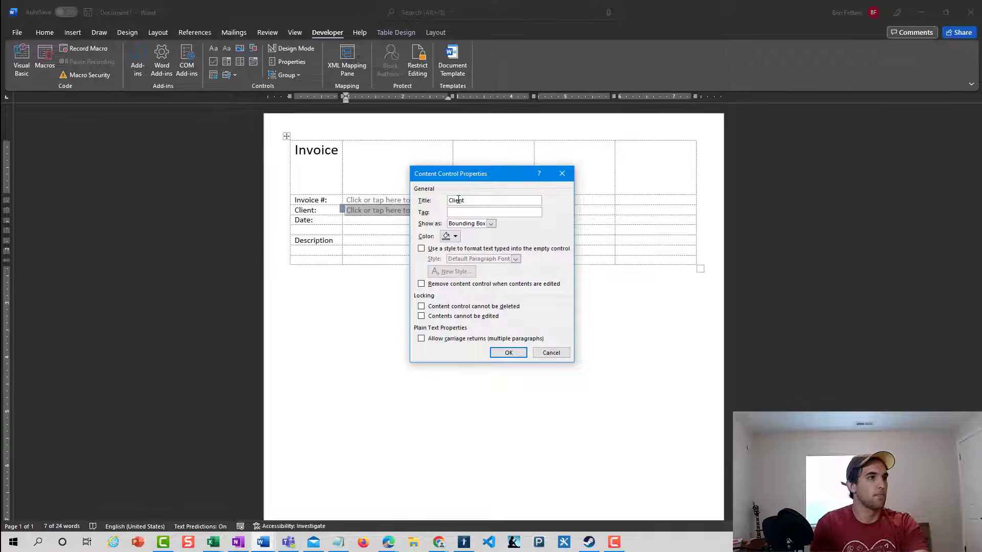
click(506, 352)
Add a plain text content control in the cell beside "Date:" and title it "Date"
click(361, 220)
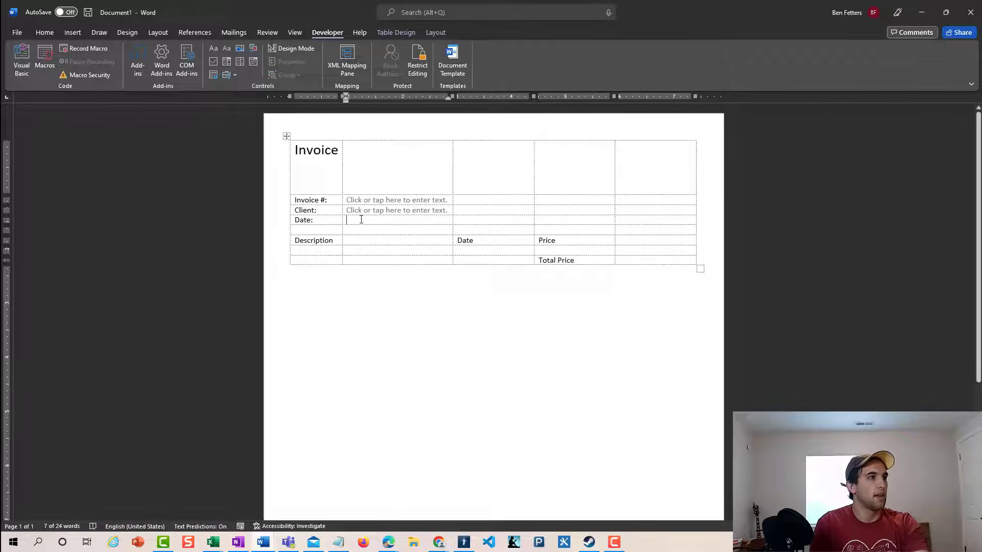
click(230, 47)
click(302, 65)
text(Date)
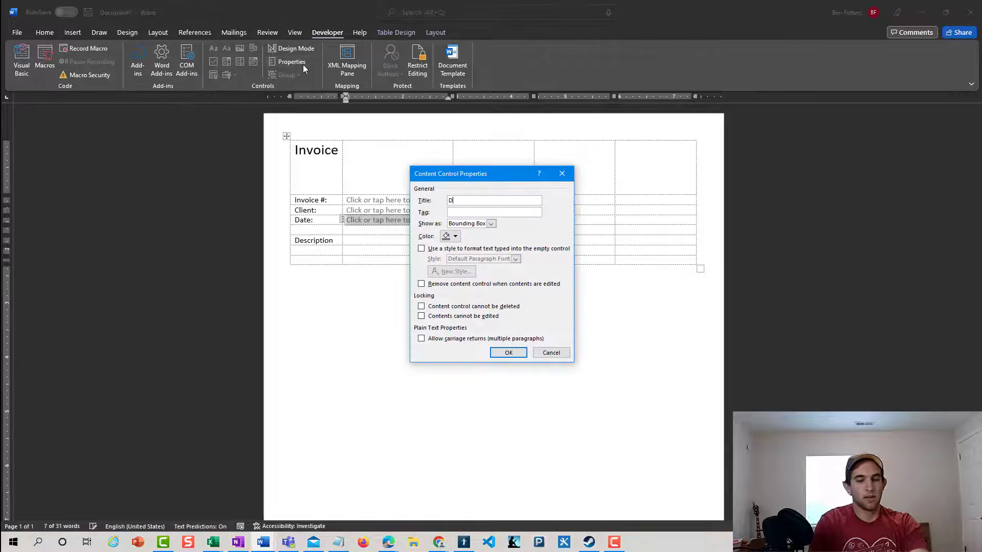
click(507, 354)
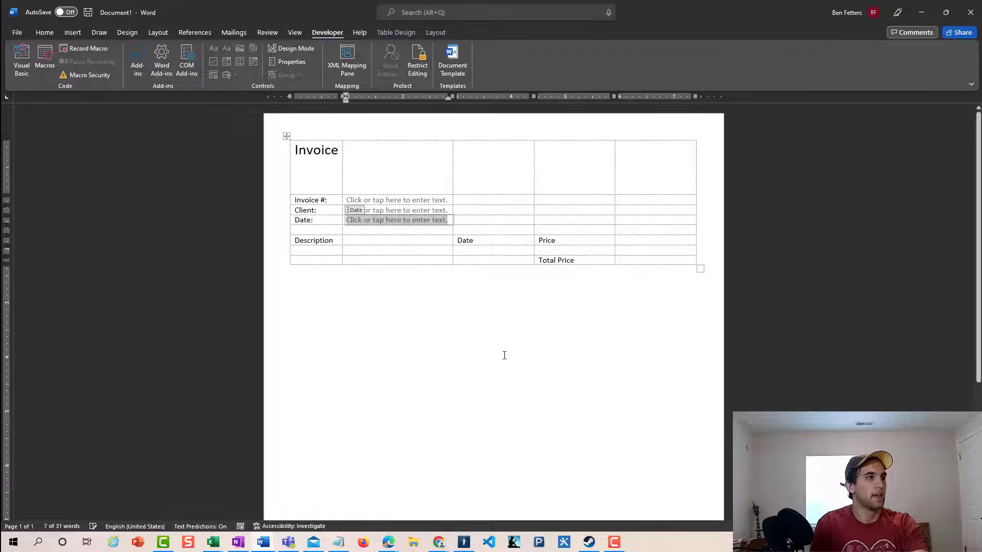
Insert a plain text content control in the last row's cell beside "Total Price" and title it "TotalPrice"
click(624, 261)
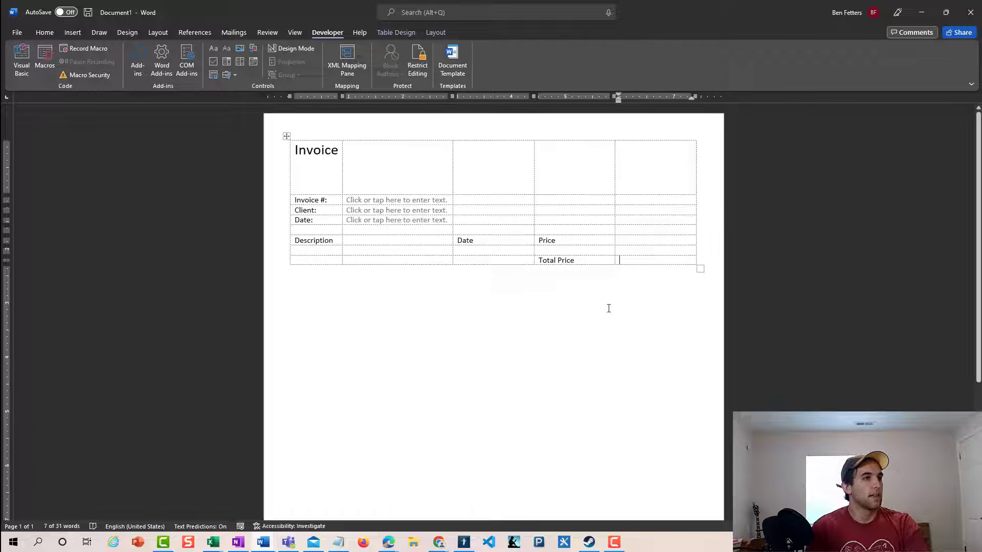
click(227, 52)
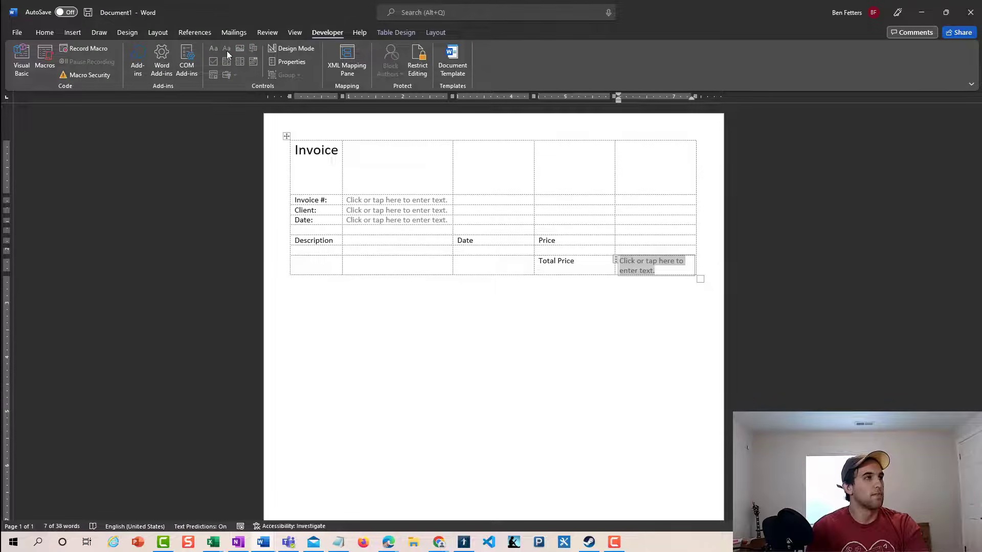
click(292, 62)
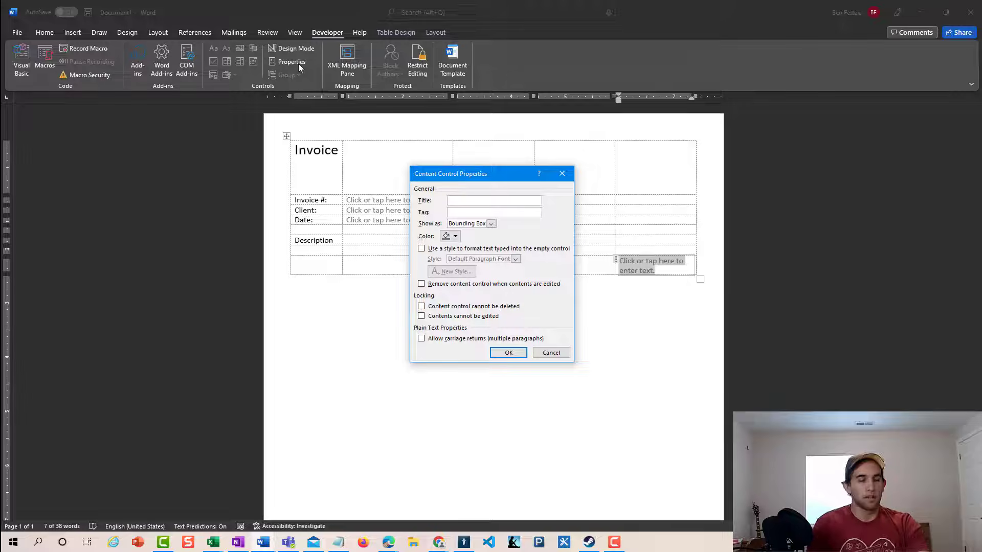
text(TotalPrice)
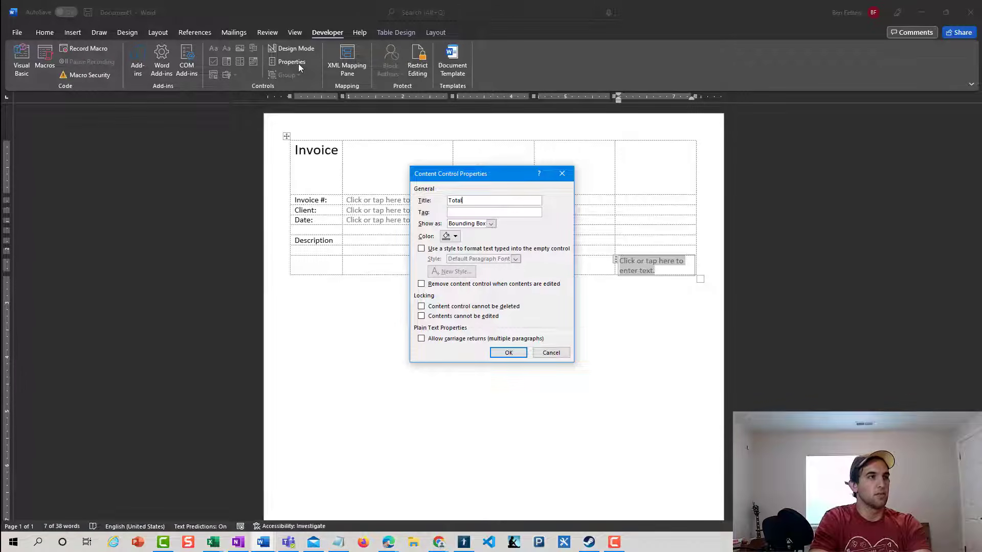
click(514, 354)
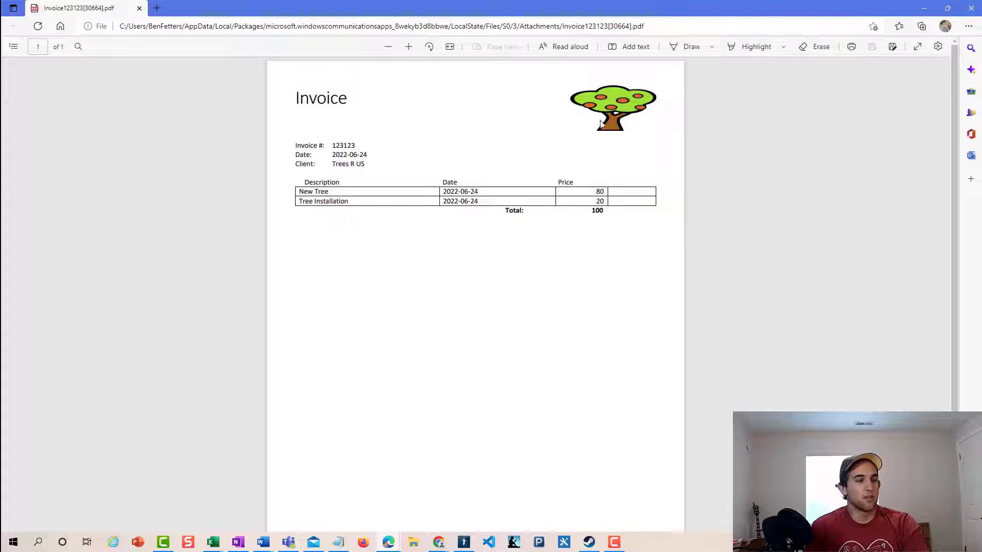
Switch to the untitled Word document, insert a picture content control in the last cell of the "Invoice" heading row, and shrink it to fit
mouse_move(267, 545)
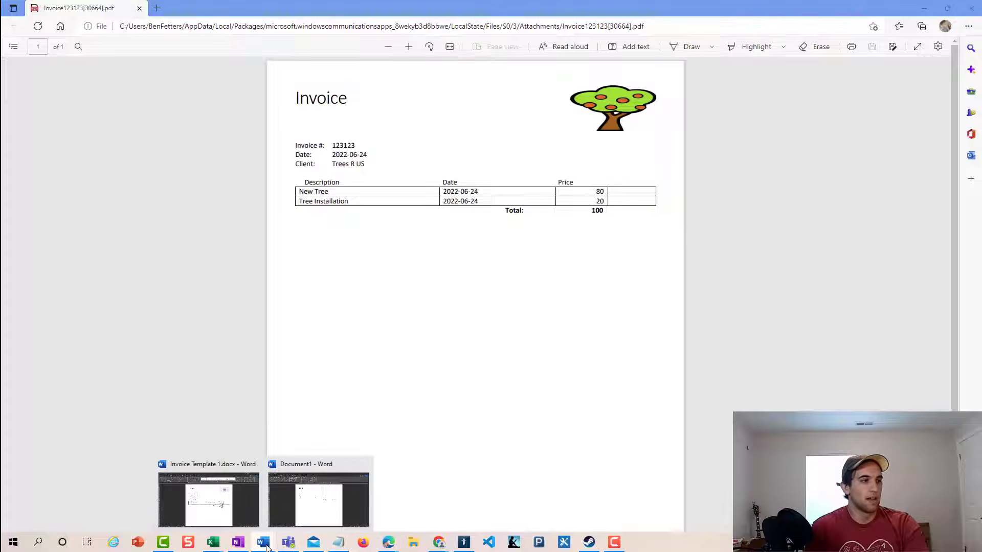
click(313, 517)
click(637, 162)
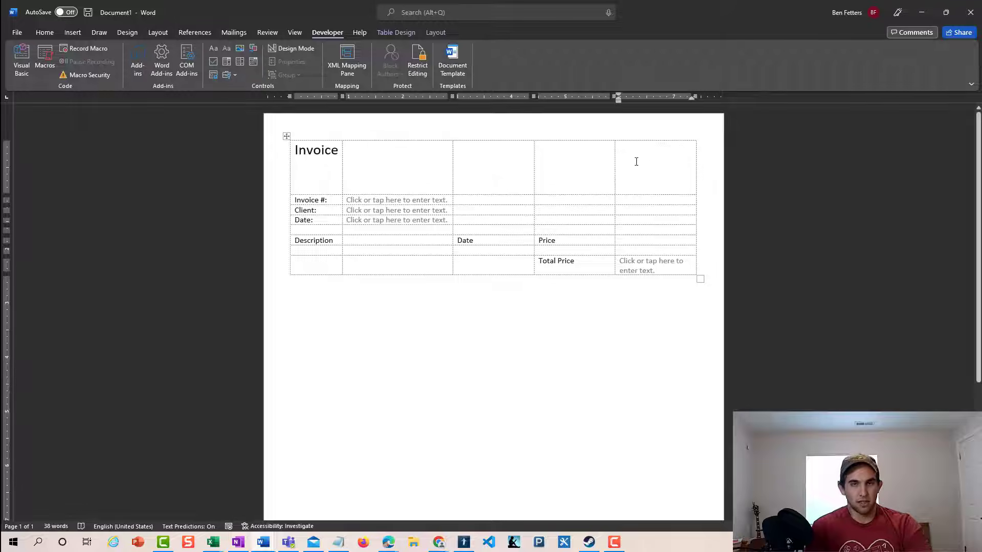
click(76, 37)
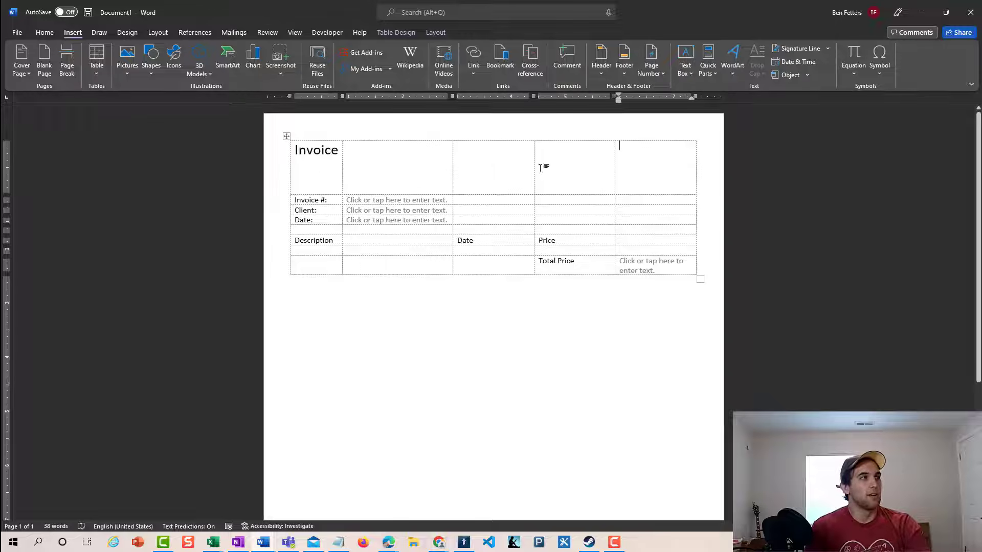
click(335, 36)
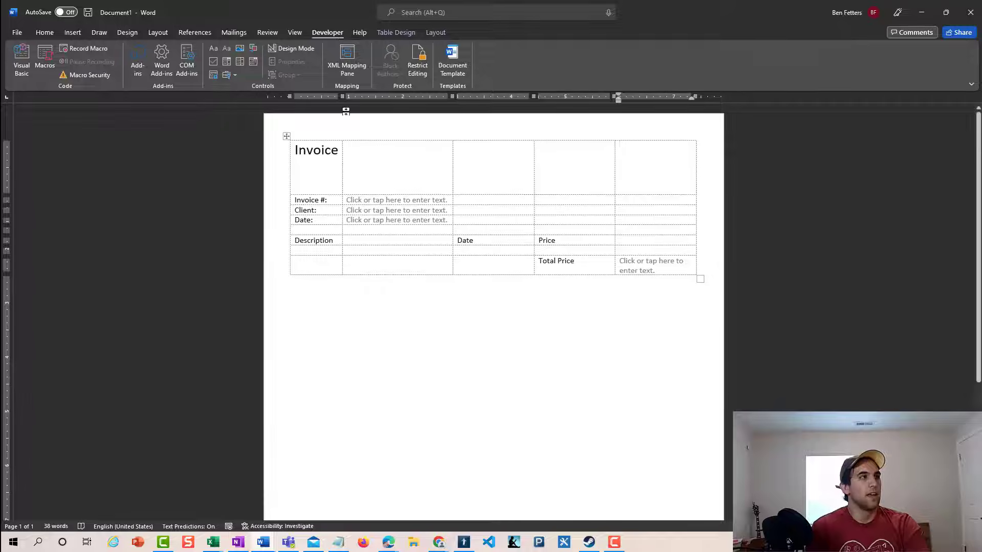
click(241, 51)
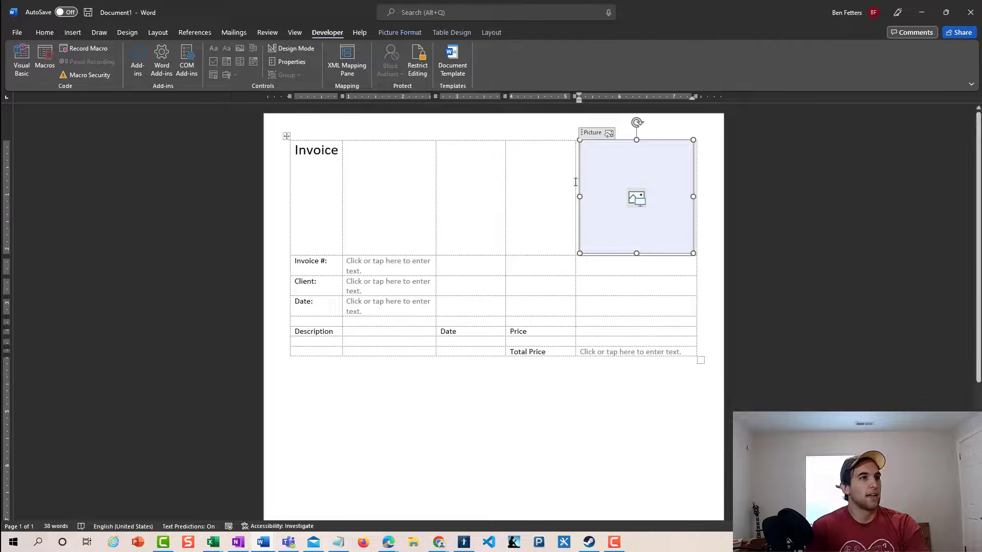
drag(637, 254, 614, 193)
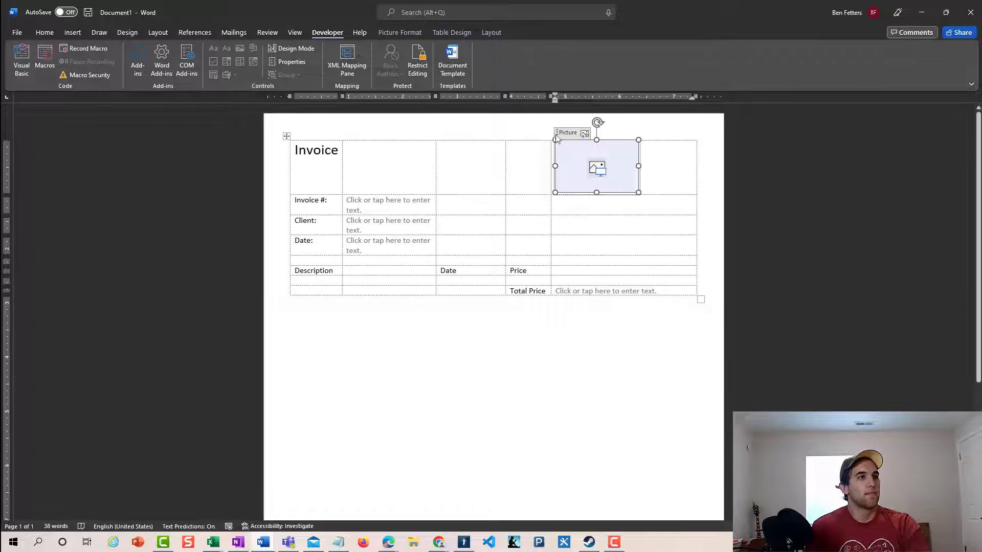
Give the picture content control in the heading row the title "Logo"
click(487, 144)
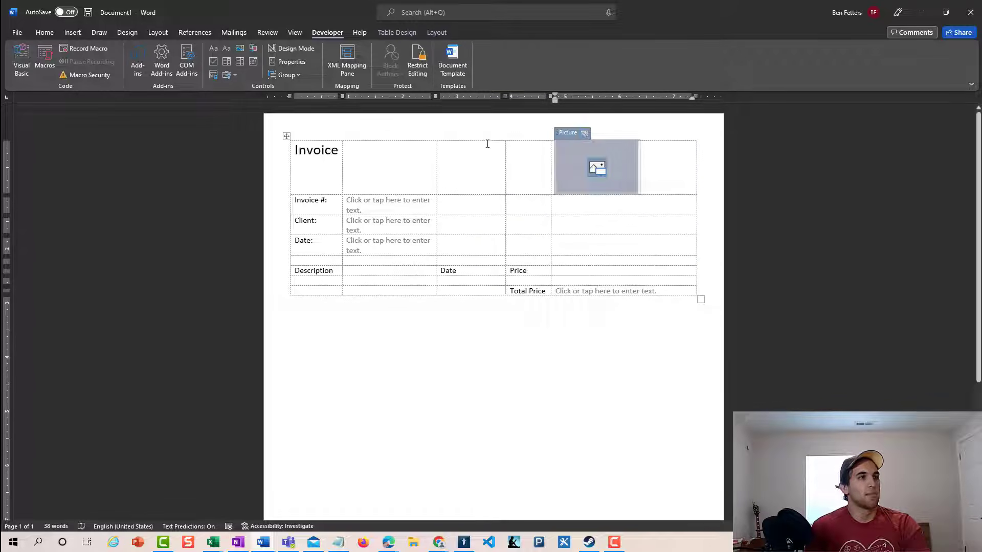
click(286, 62)
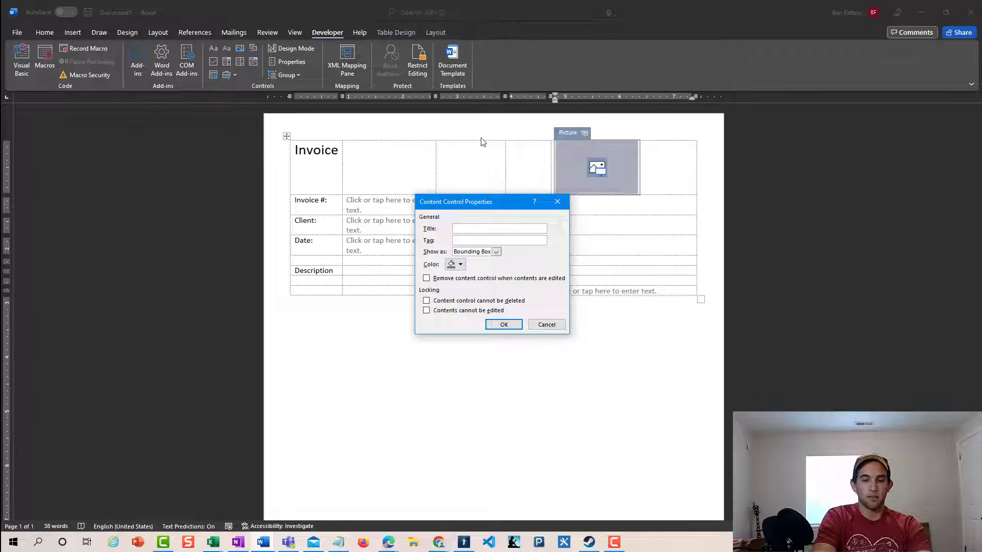
text(Logo)
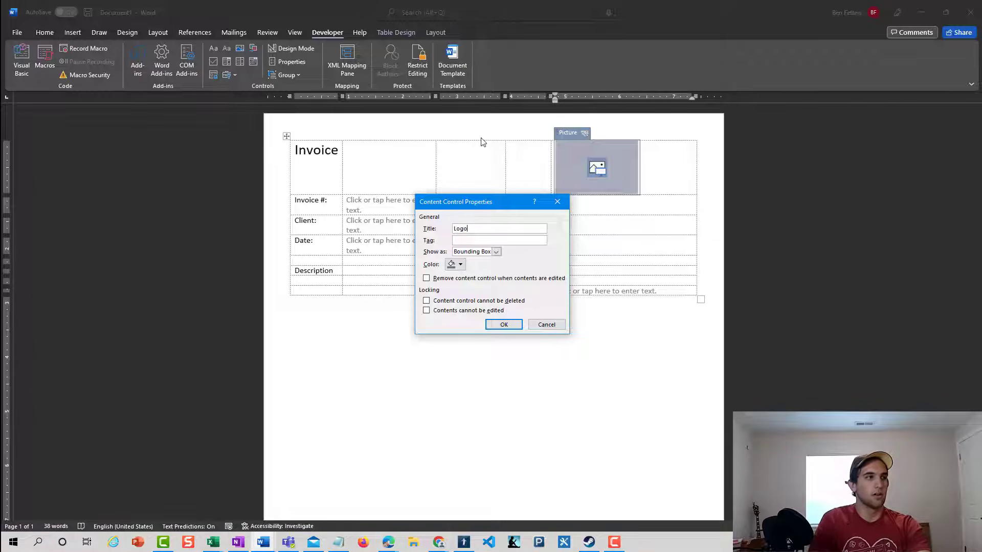
click(504, 325)
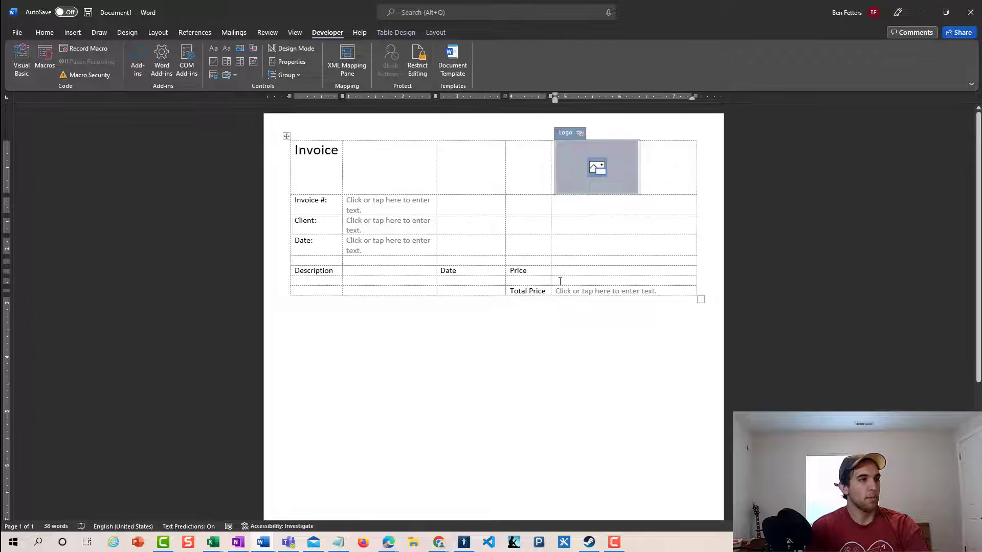
Merge all cells of the empty row between the "Description" header row and the "Total Price" row
drag(560, 282, 325, 280)
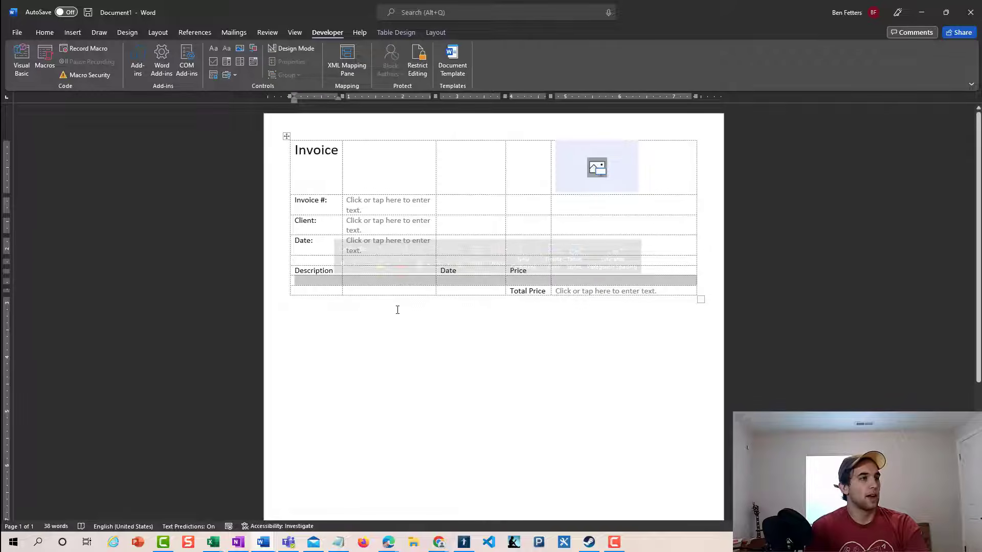
right_click(333, 281)
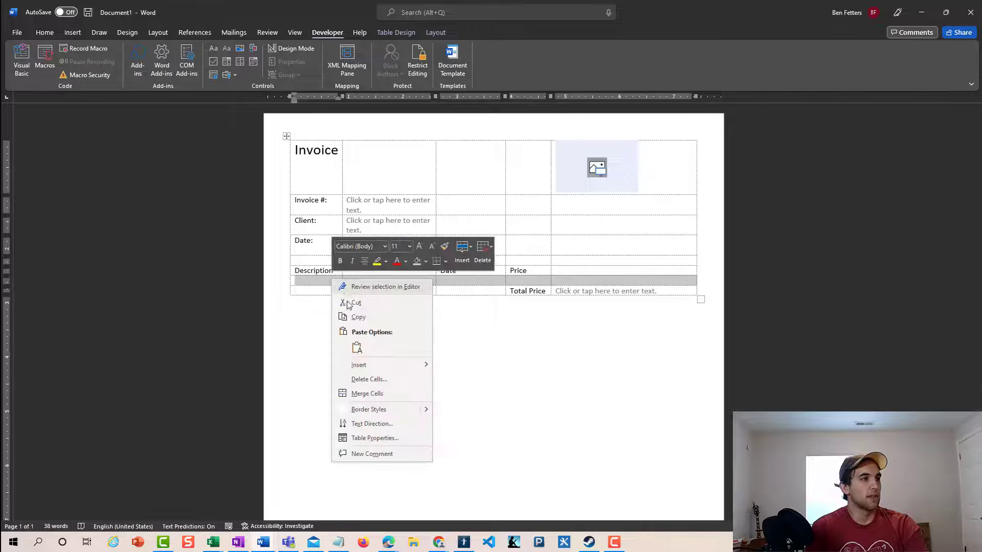
click(376, 395)
Insert a nested table with three columns and one row inside the merged cell below the "Description" header row
click(357, 284)
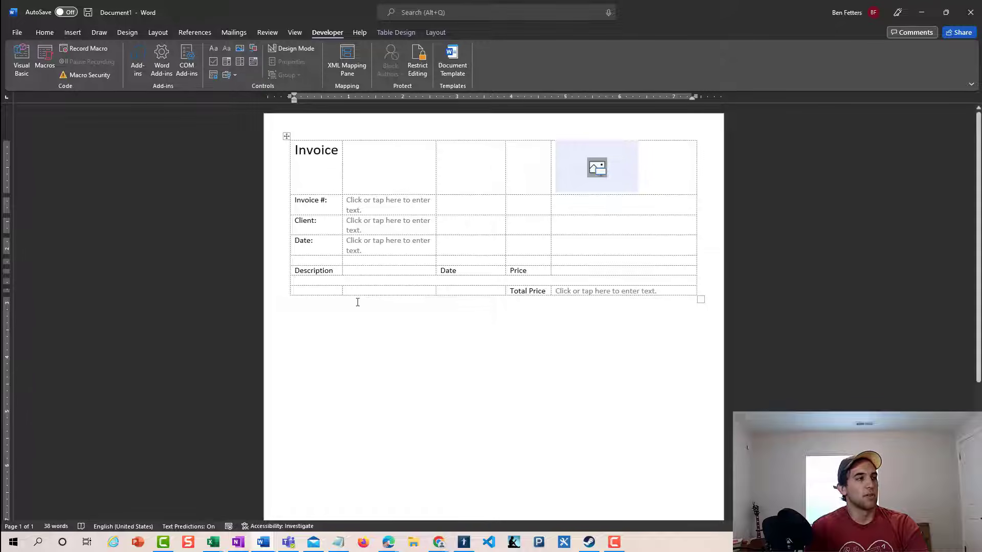
click(69, 35)
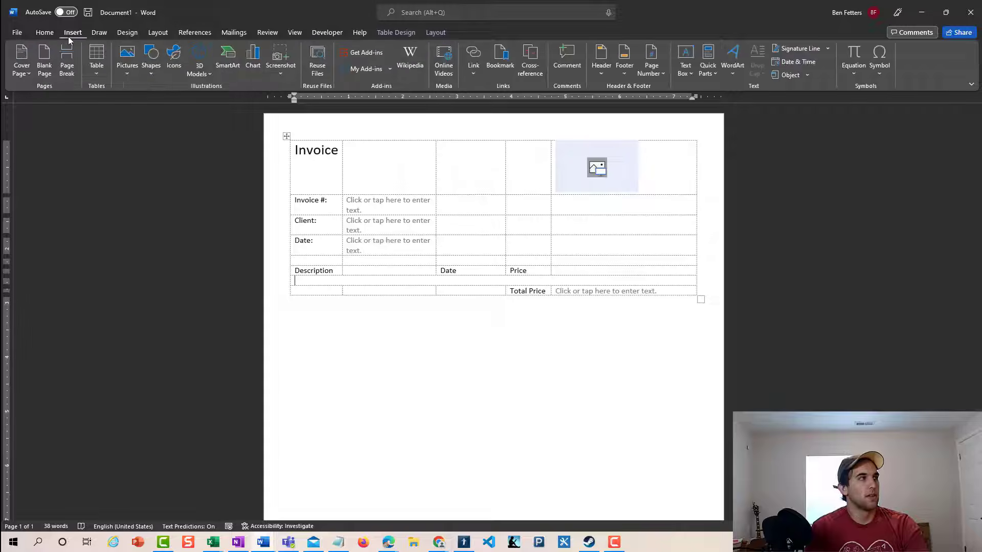
click(96, 75)
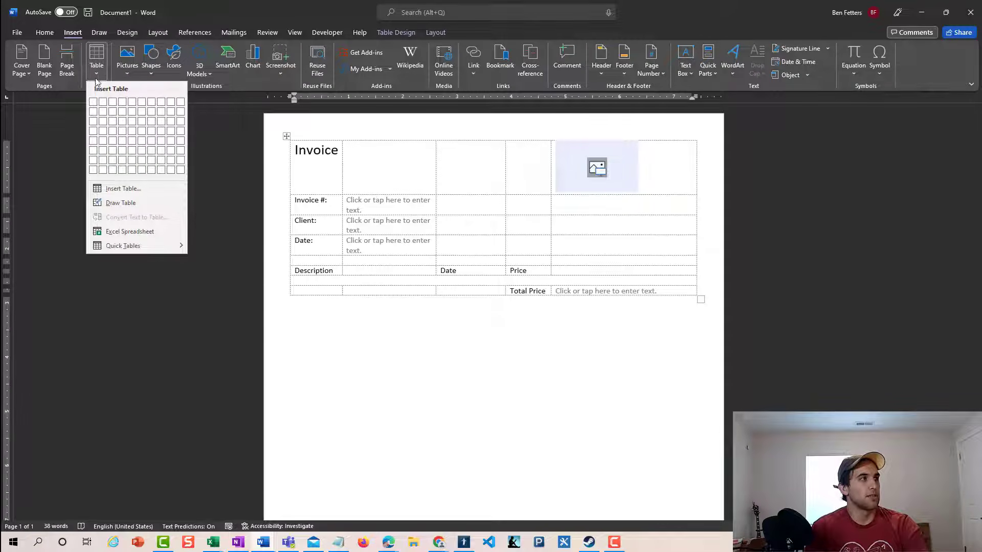
click(117, 106)
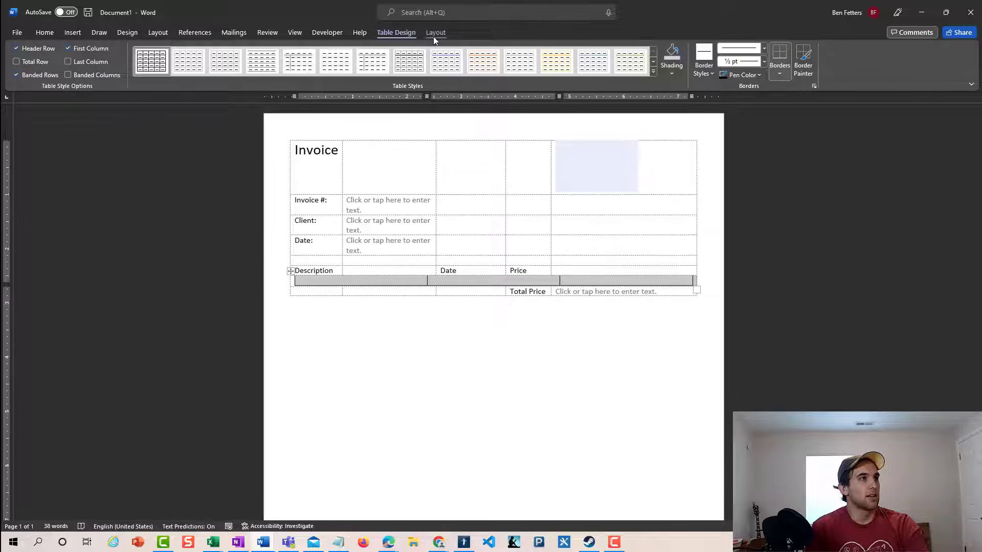
Wrap the nested table row in a repeating section content control and title it "Table"
click(339, 34)
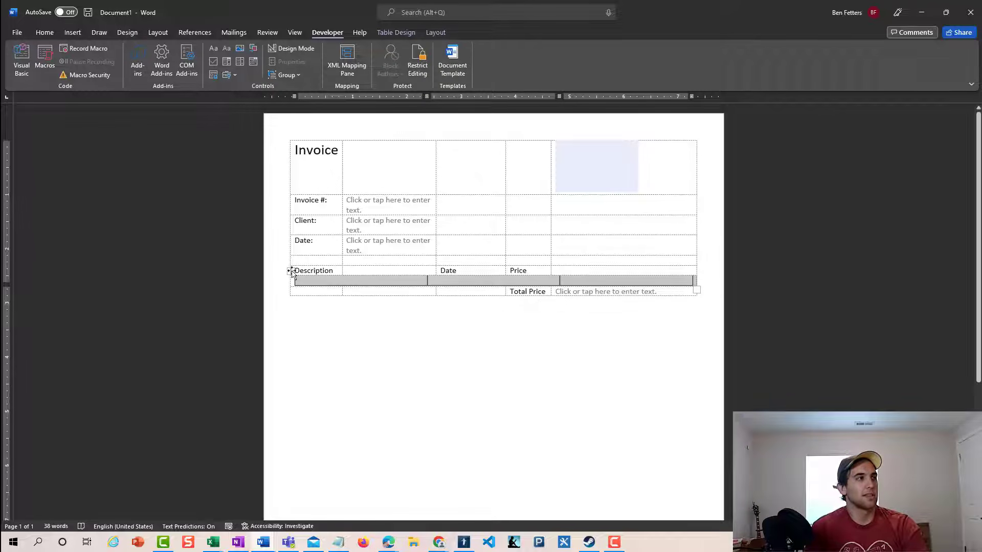
click(215, 77)
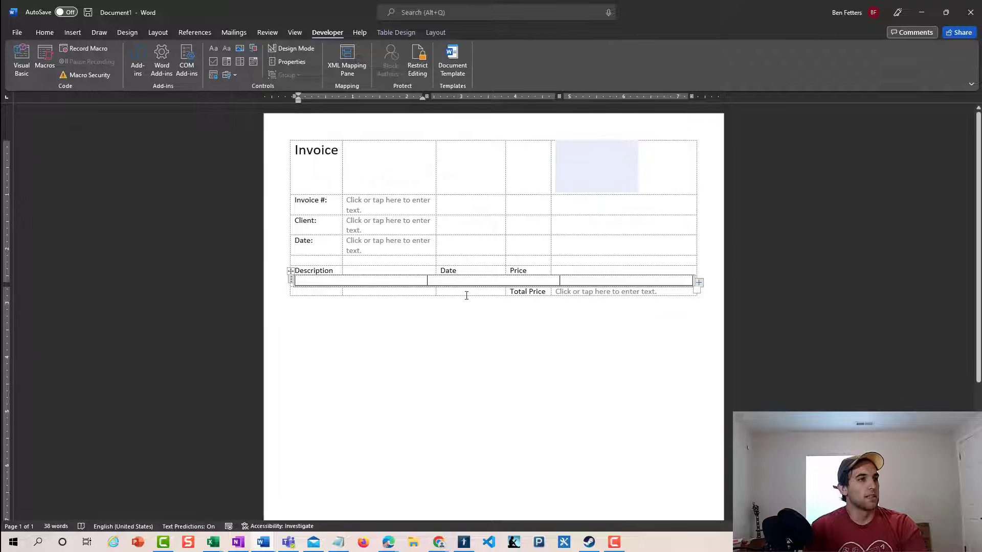
click(292, 281)
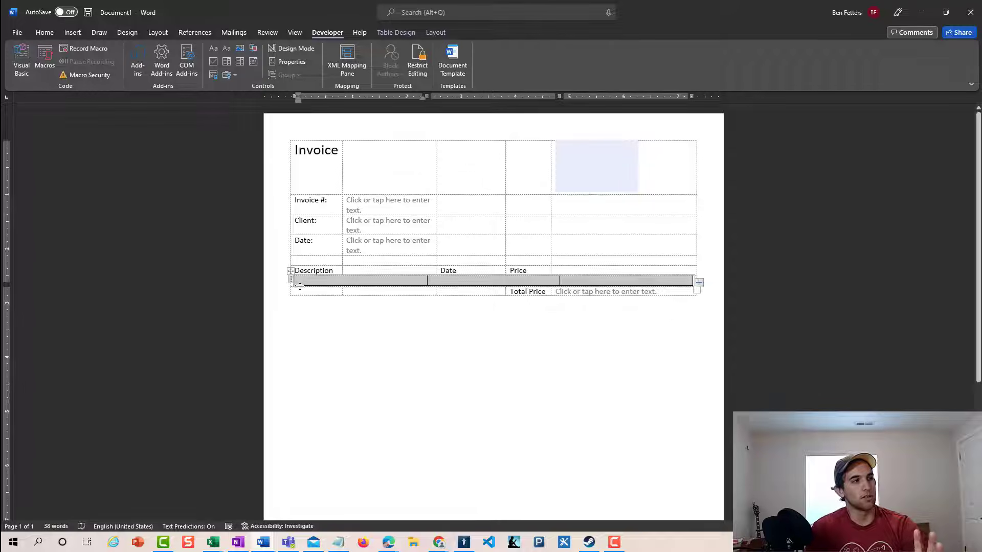
click(294, 62)
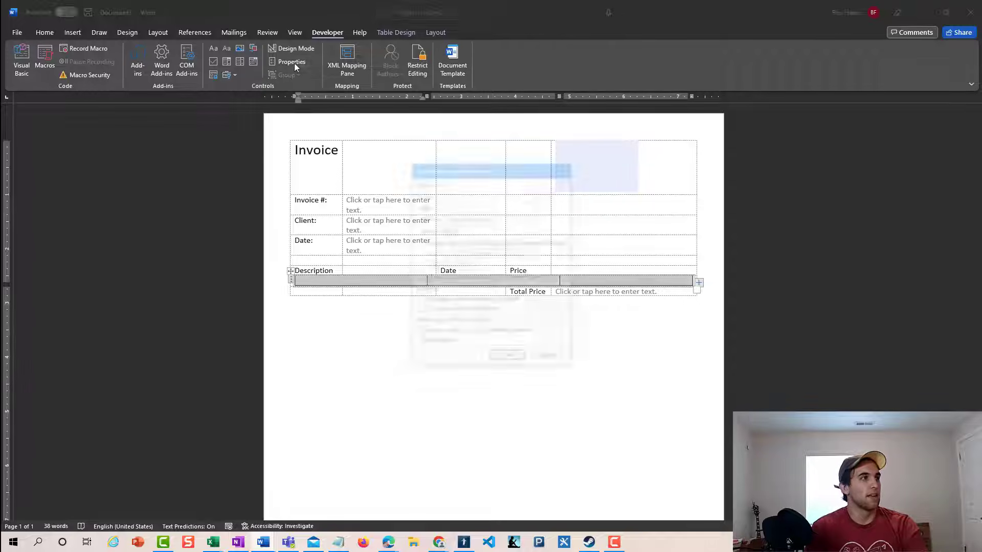
text(Table)
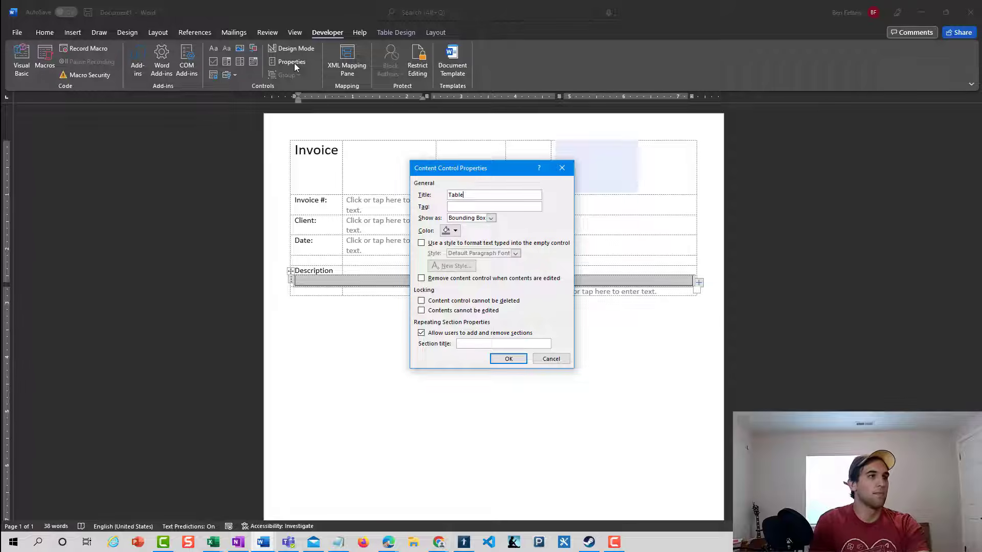
click(508, 360)
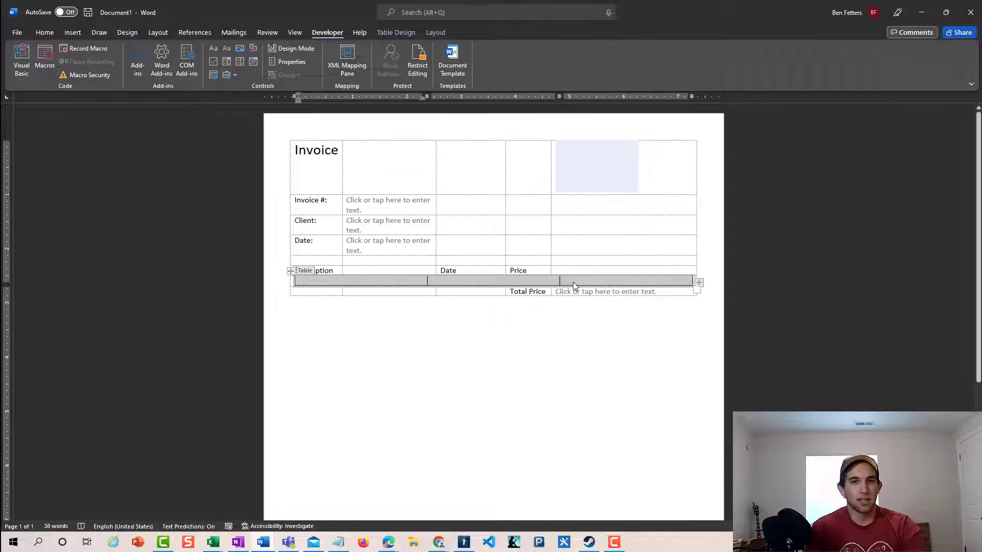
Enlarge the row around the nested table and try pasting into the nested table's first cell
click(346, 282)
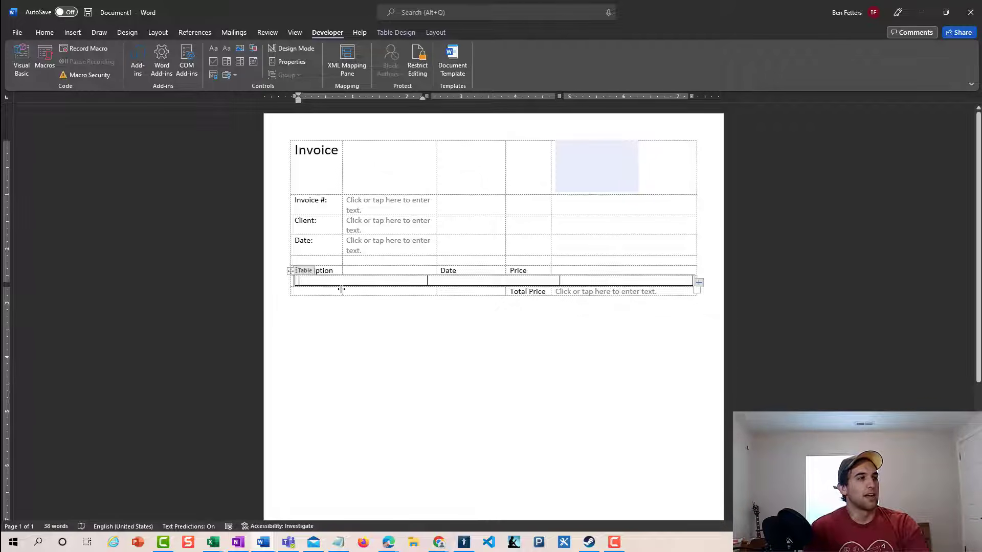
click(354, 201)
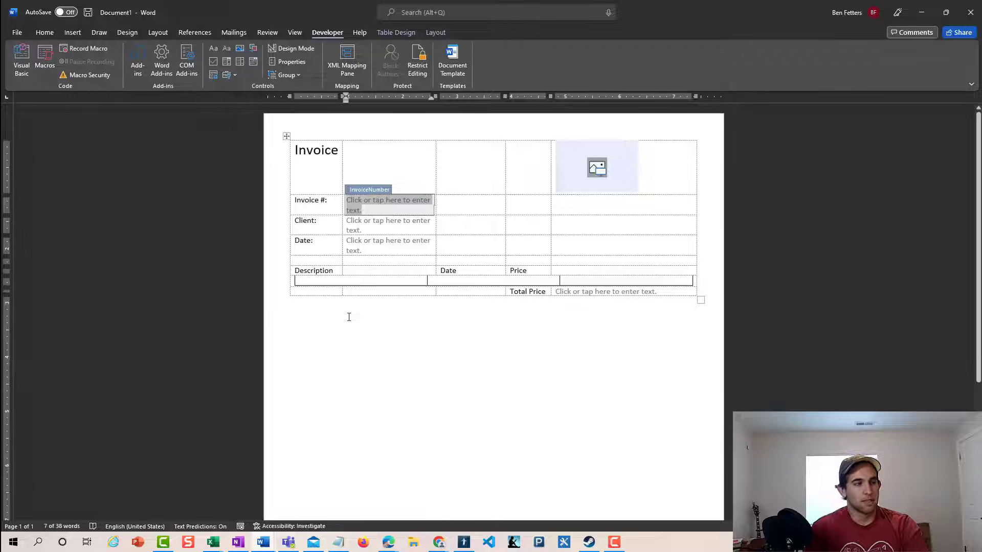
click(390, 282)
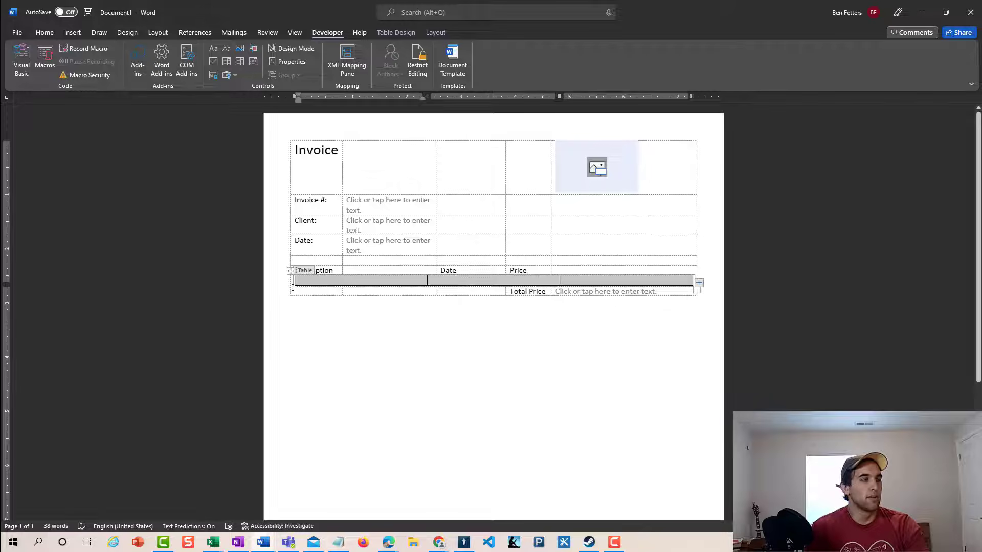
drag(293, 288, 288, 376)
click(397, 379)
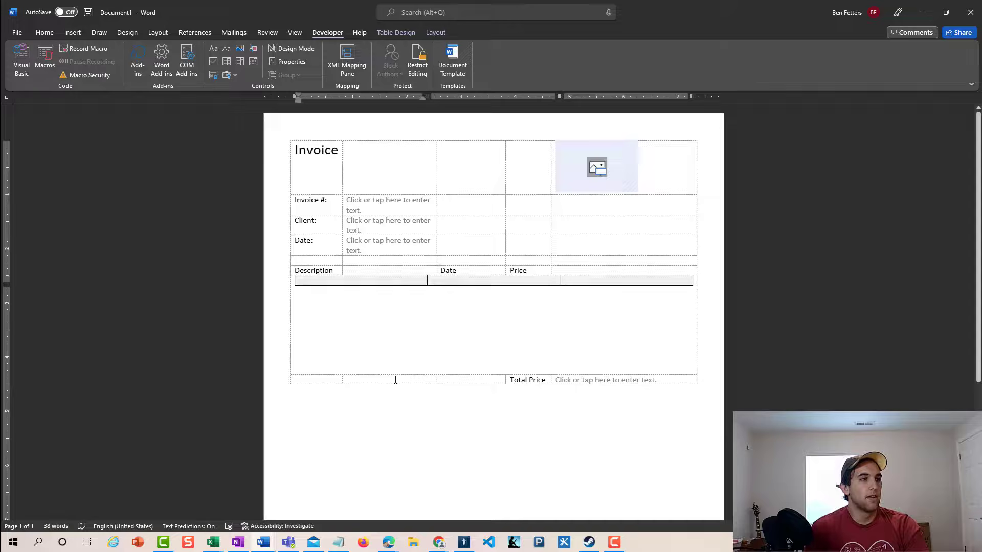
click(544, 381)
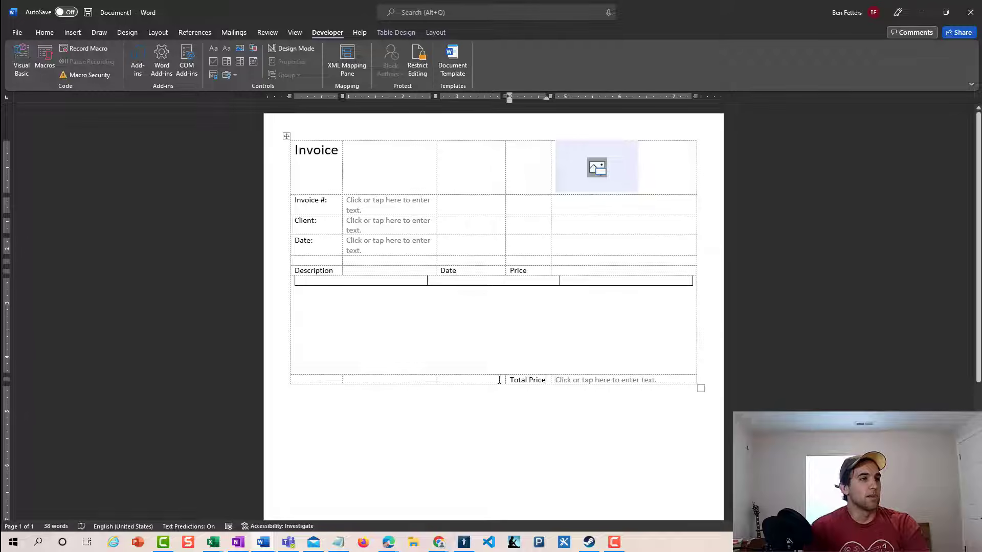
click(297, 281)
key(ctrl+v)
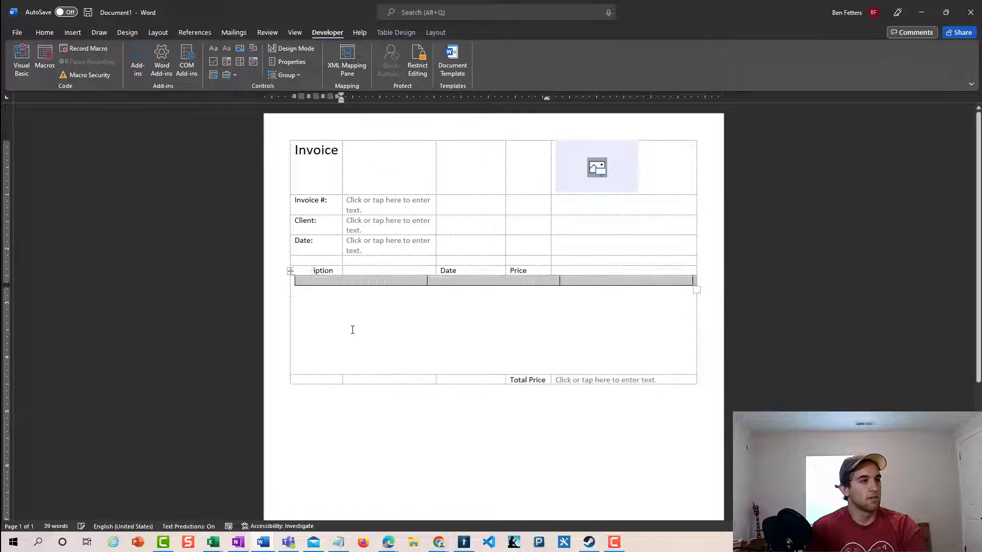
click(341, 298)
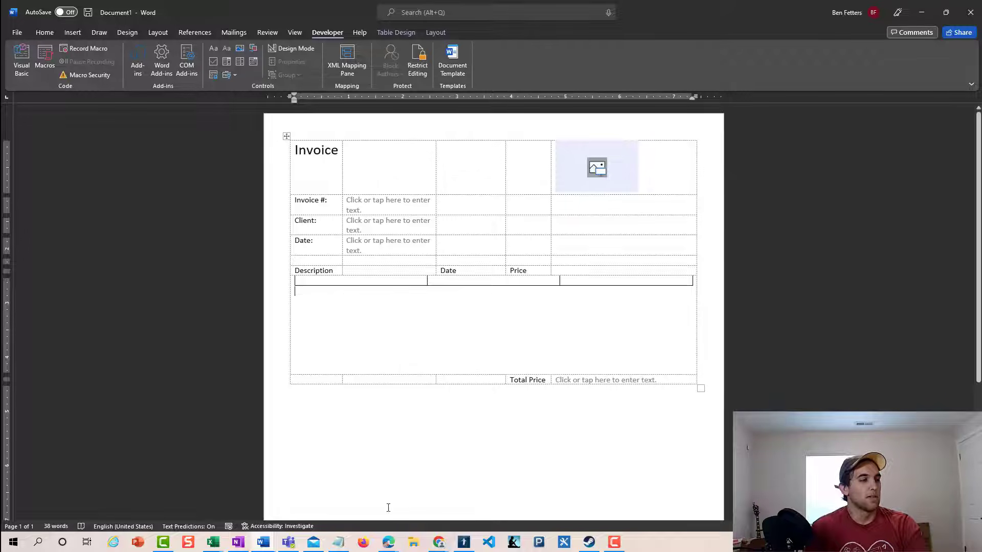
Switch to the sample invoice PDF in Edge and examine its line item rows
mouse_move(389, 541)
click(471, 490)
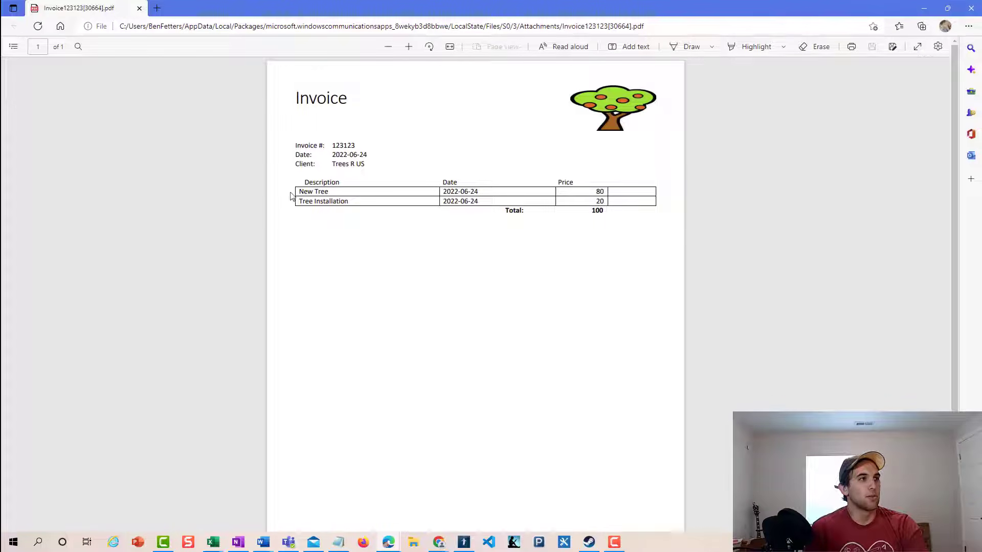
drag(299, 192, 605, 204)
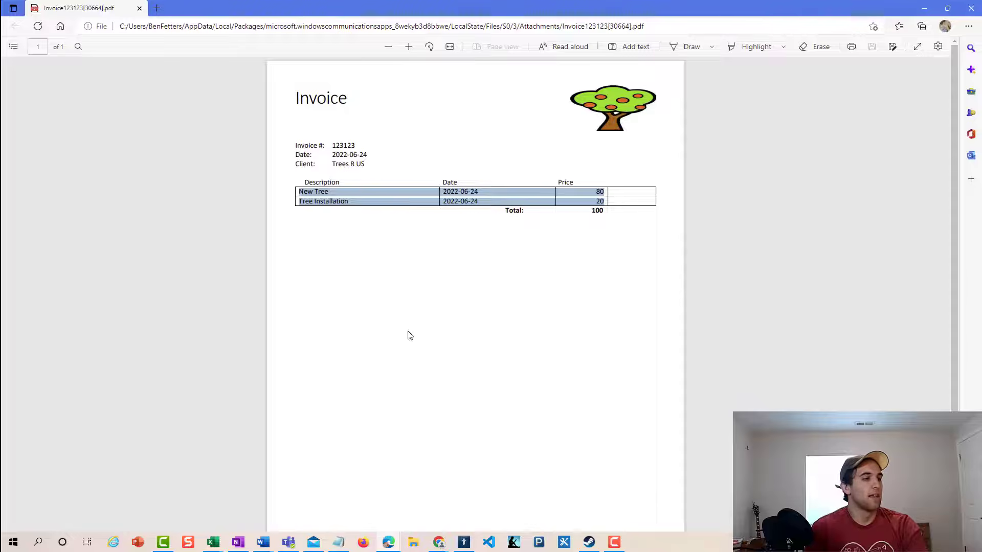
Return to the Word template and reduce the row around the nested table to its compact height
key(alt+Tab)
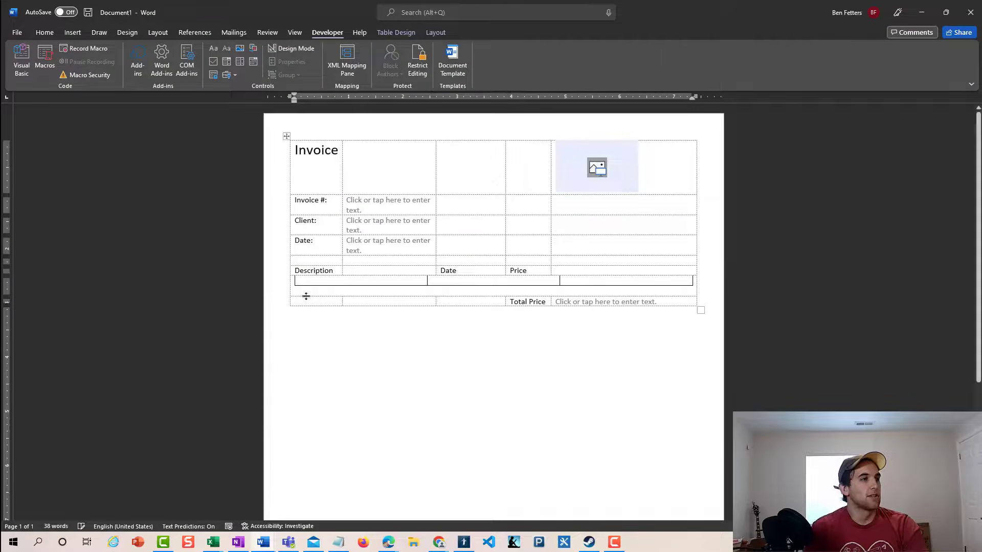
key(BackSpace)
key(BackSpace)
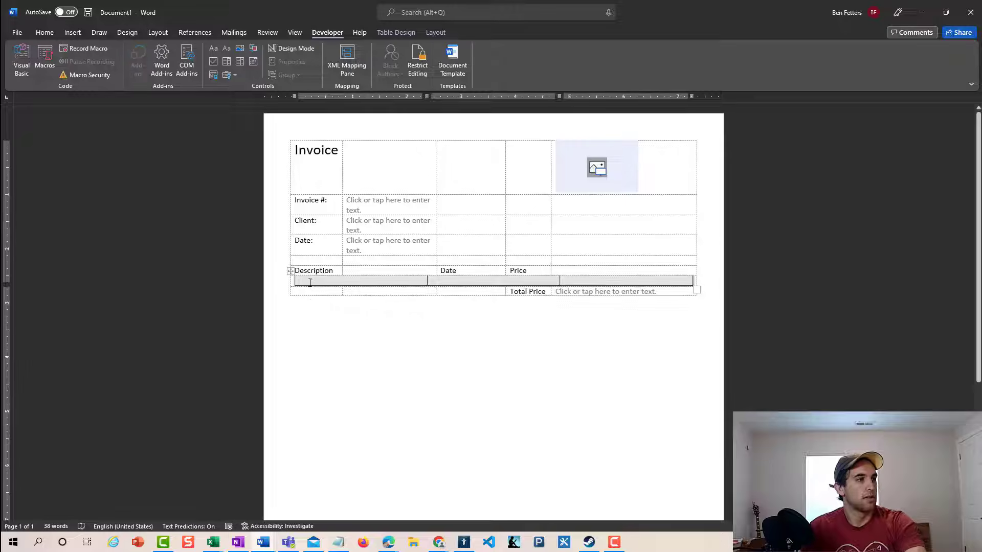
Insert a plain text content control in the nested table's first cell and title it "Description"
click(416, 281)
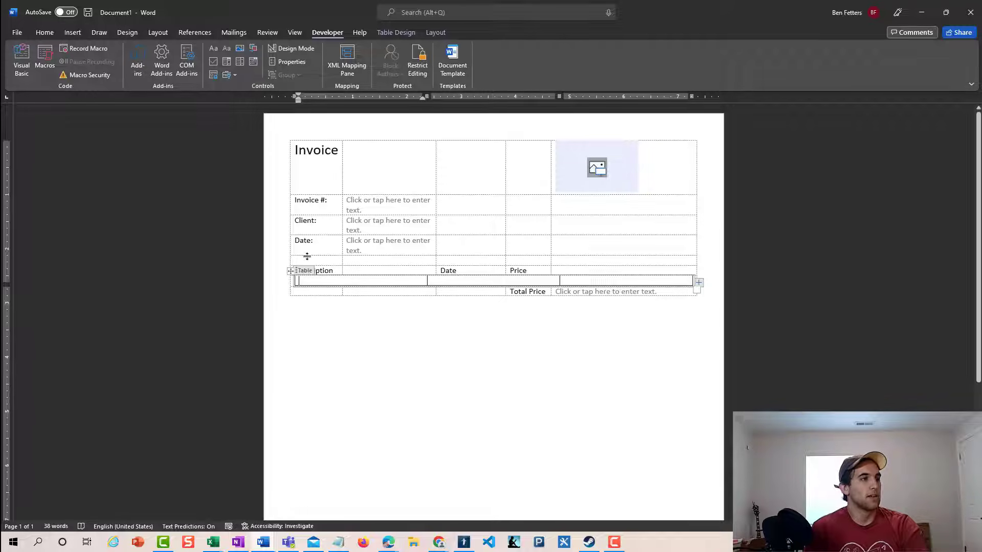
click(225, 49)
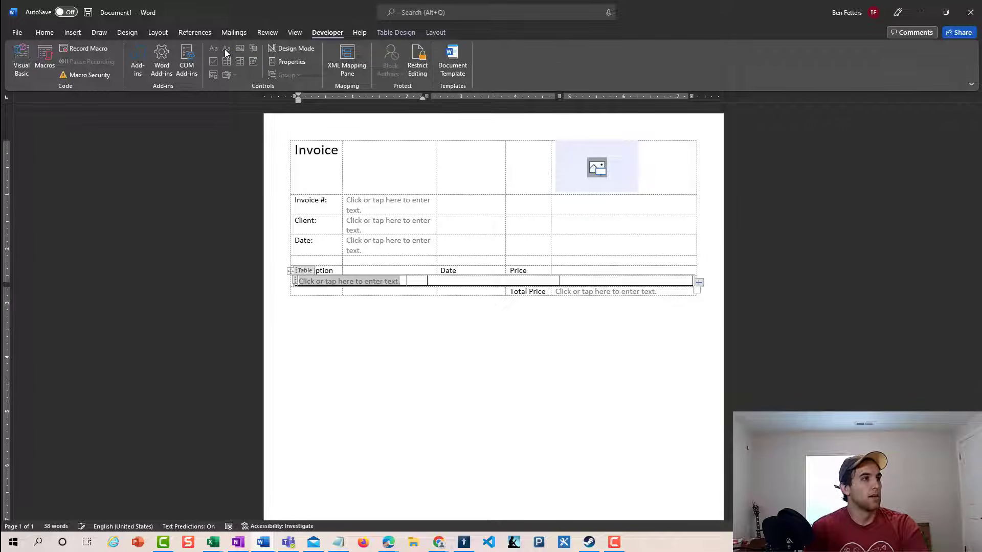
click(295, 281)
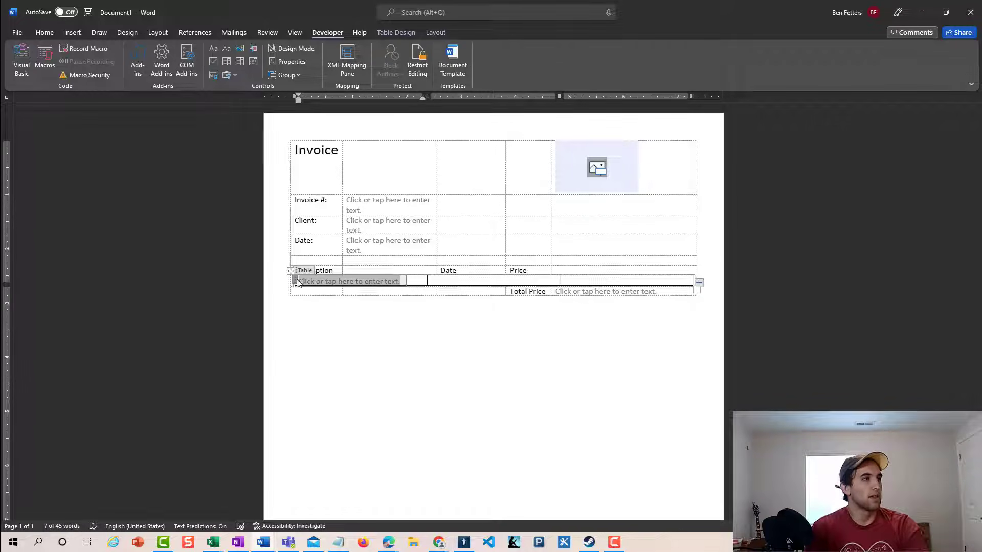
click(296, 64)
text(Description)
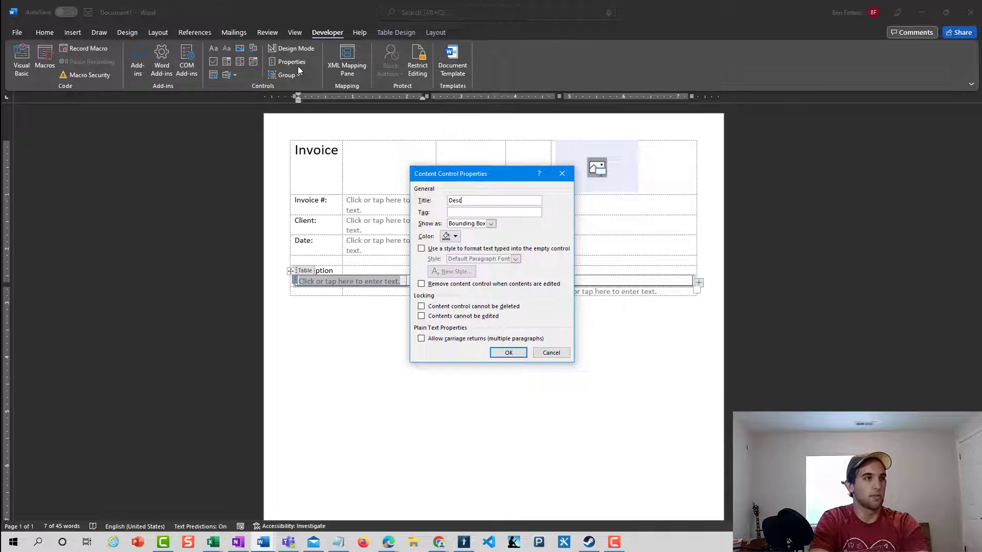
click(509, 353)
Insert a plain text content control in the nested table's second cell and title it "Date"
click(467, 283)
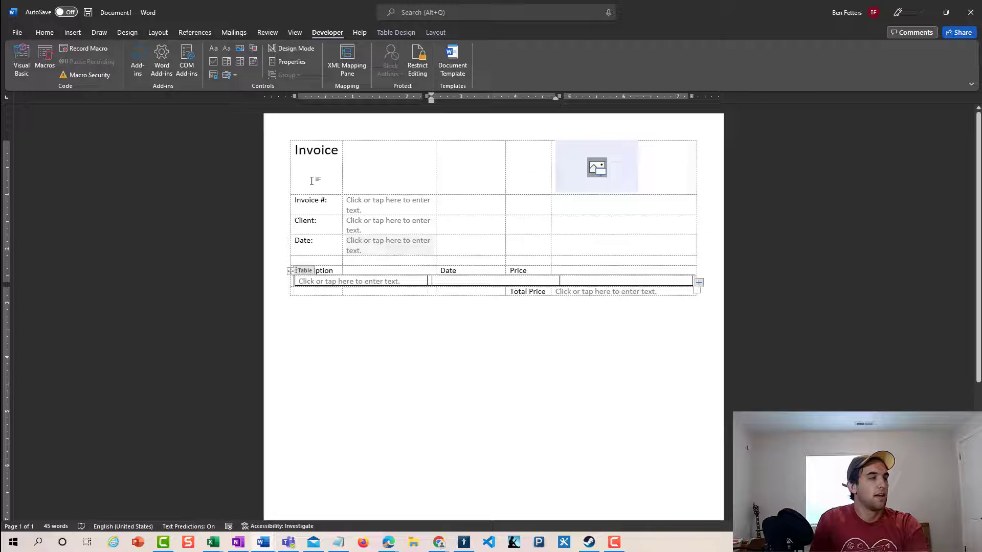
click(226, 48)
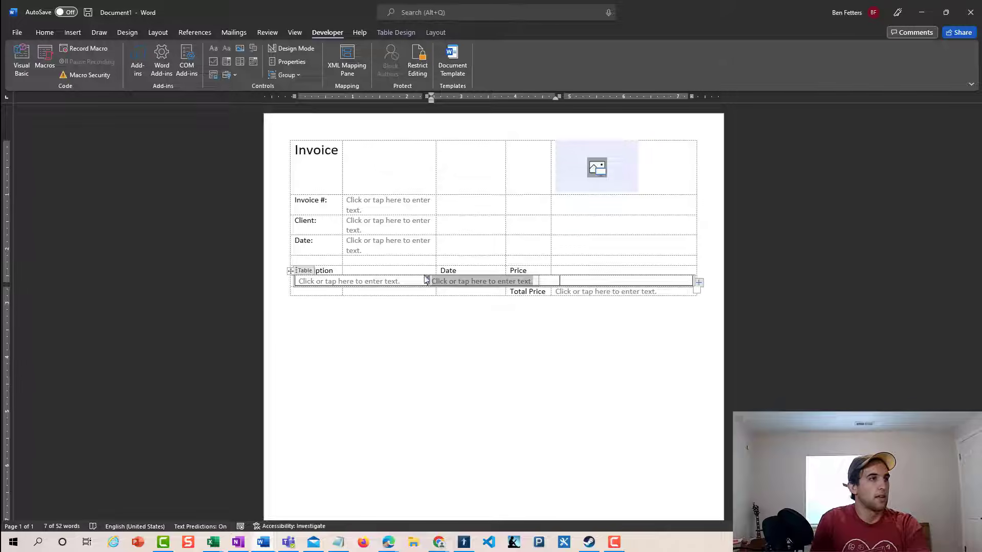
click(289, 64)
text(Date)
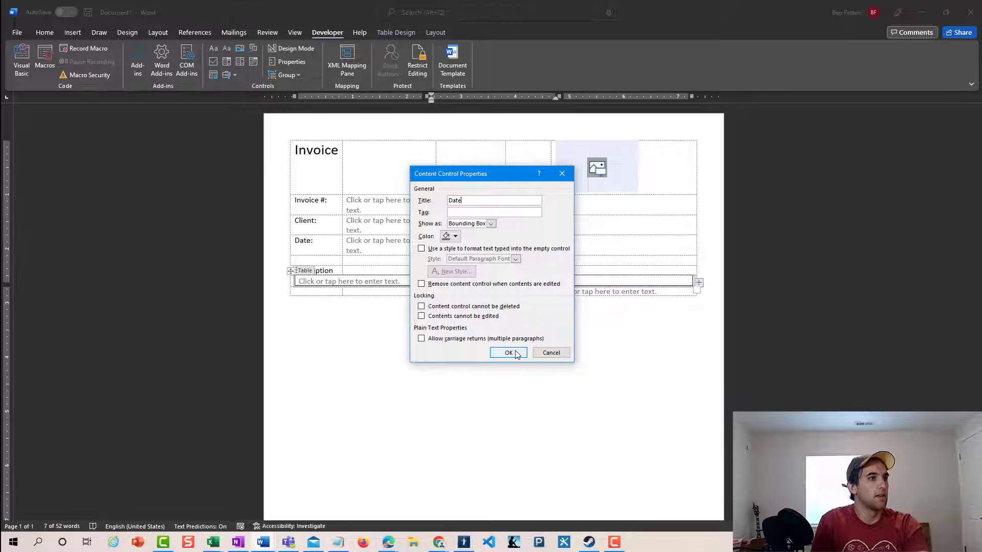
key(Return)
Insert a plain text content control in the nested table's third cell and title it "Price"
key(Tab)
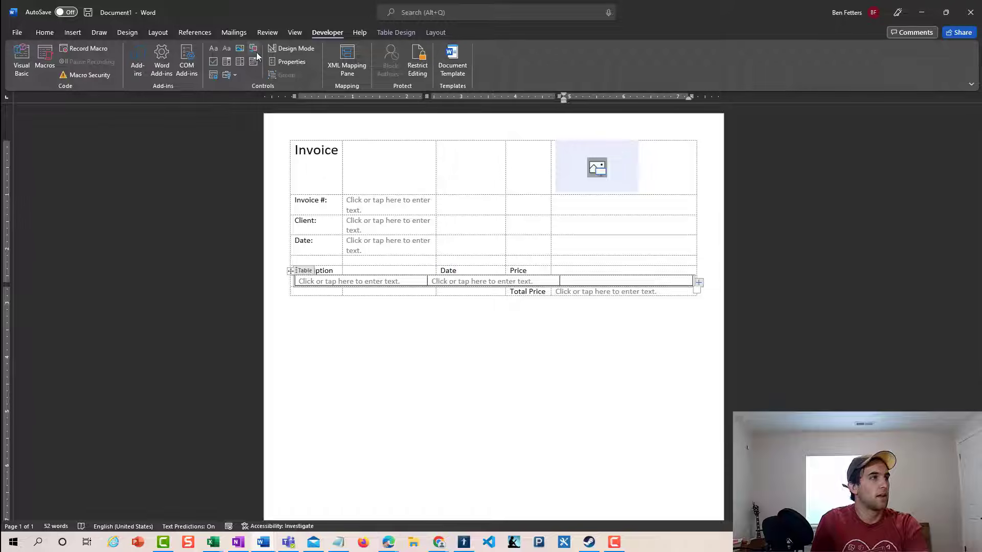
click(229, 47)
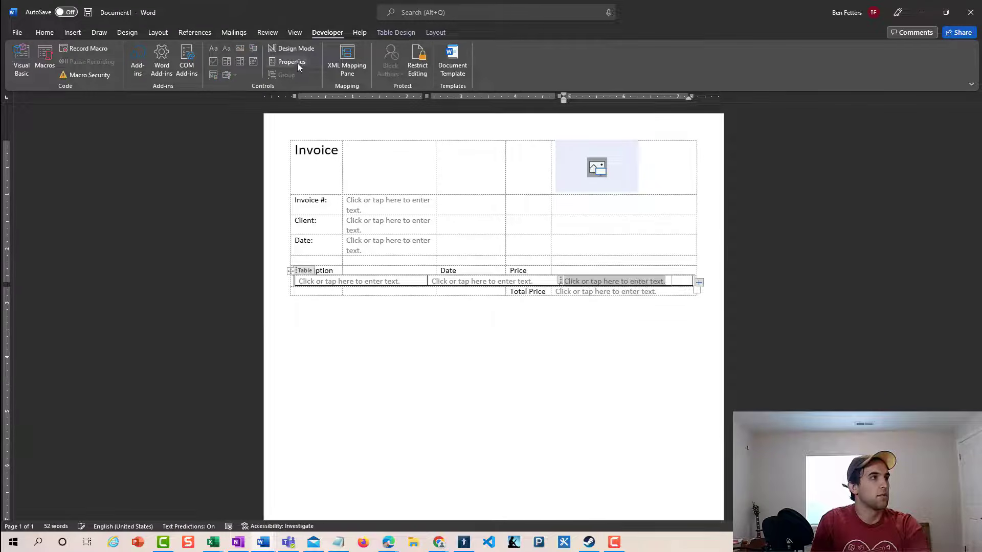
click(296, 62)
text(Price)
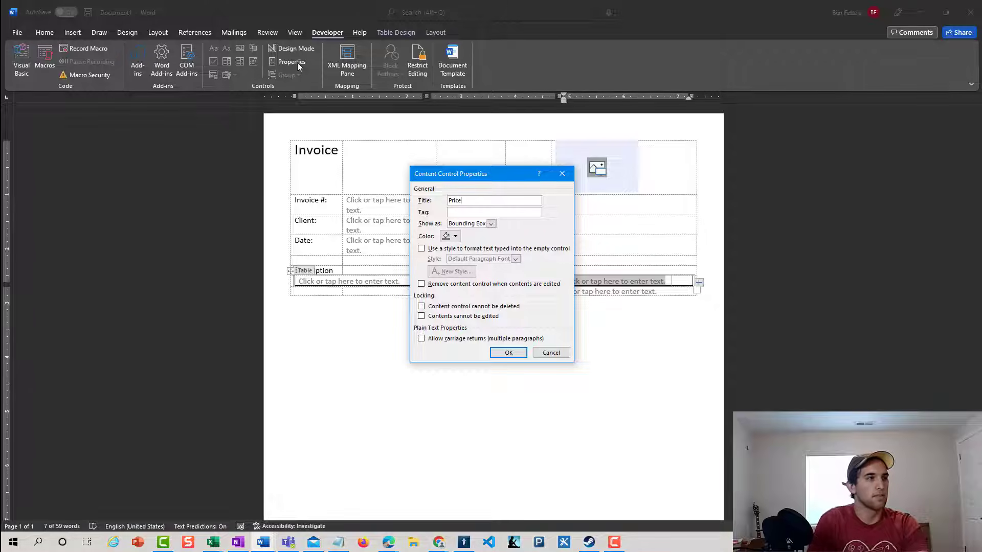
click(497, 352)
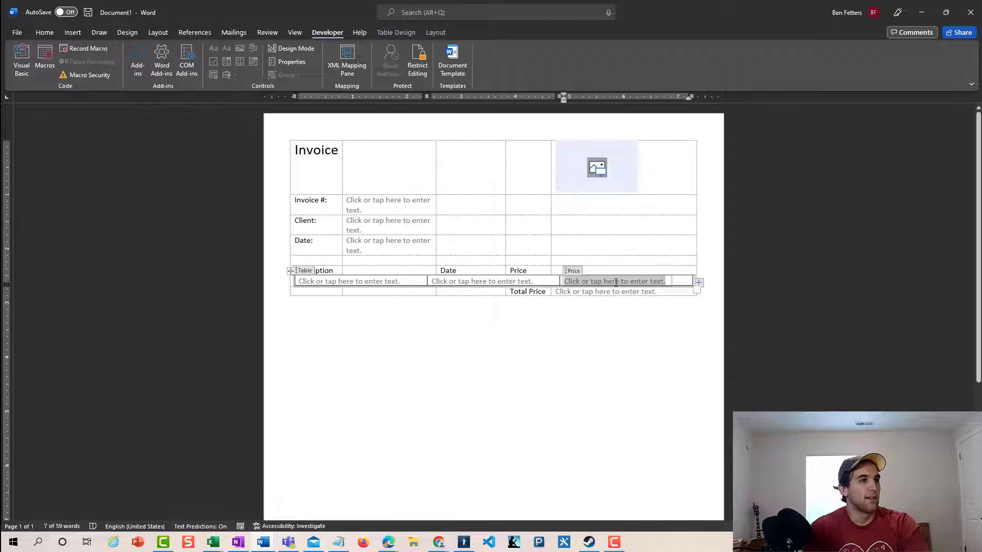
Align the nested table's column borders with the Date and Price heading columns above
click(482, 280)
click(380, 281)
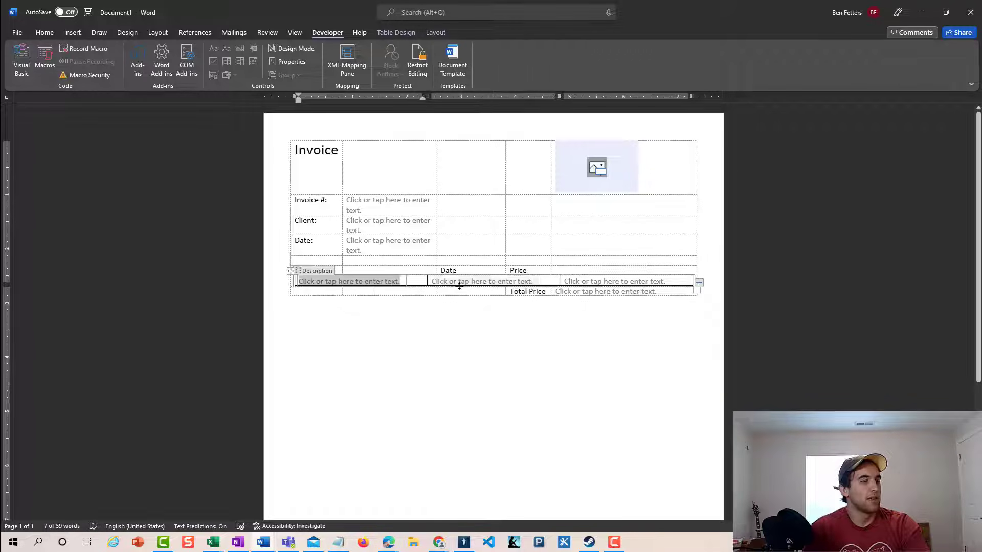
drag(426, 281, 436, 281)
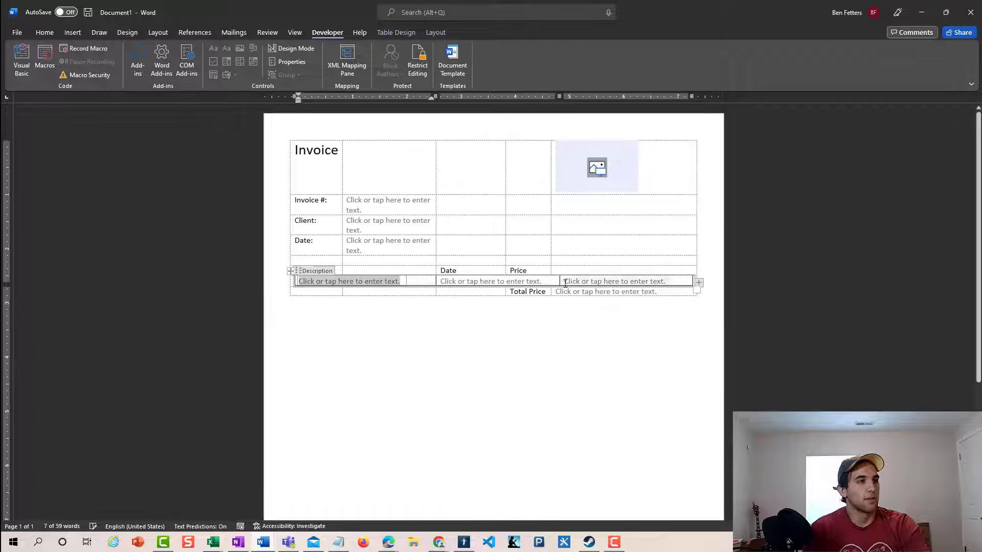
drag(559, 280, 507, 280)
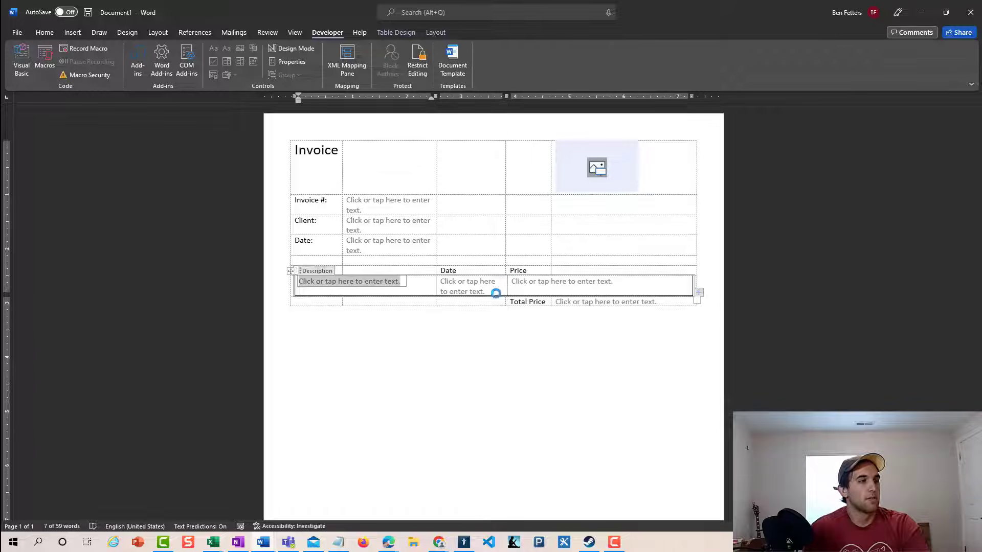
Set the font color of the entire invoice table, including the placeholder text, to Automatic
click(466, 223)
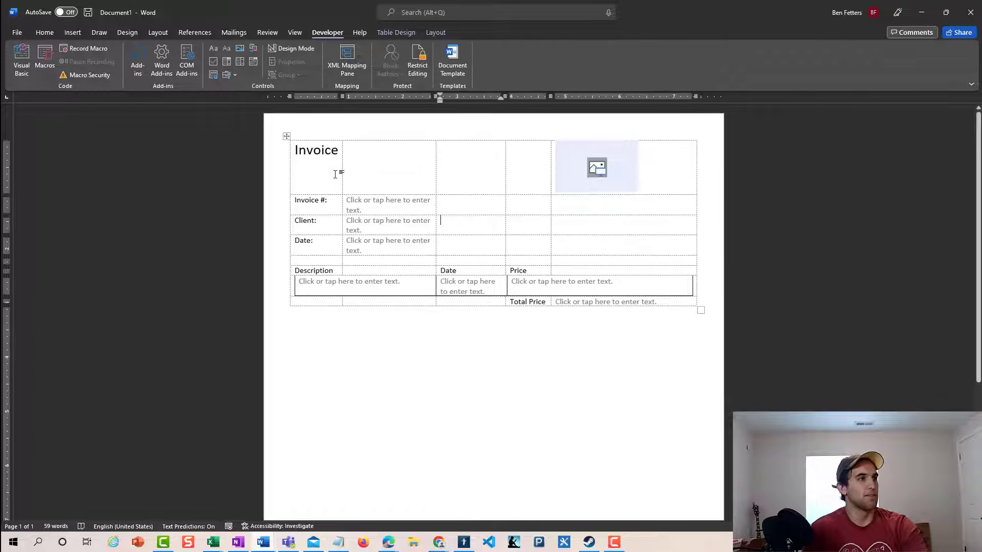
drag(335, 174, 665, 305)
click(44, 33)
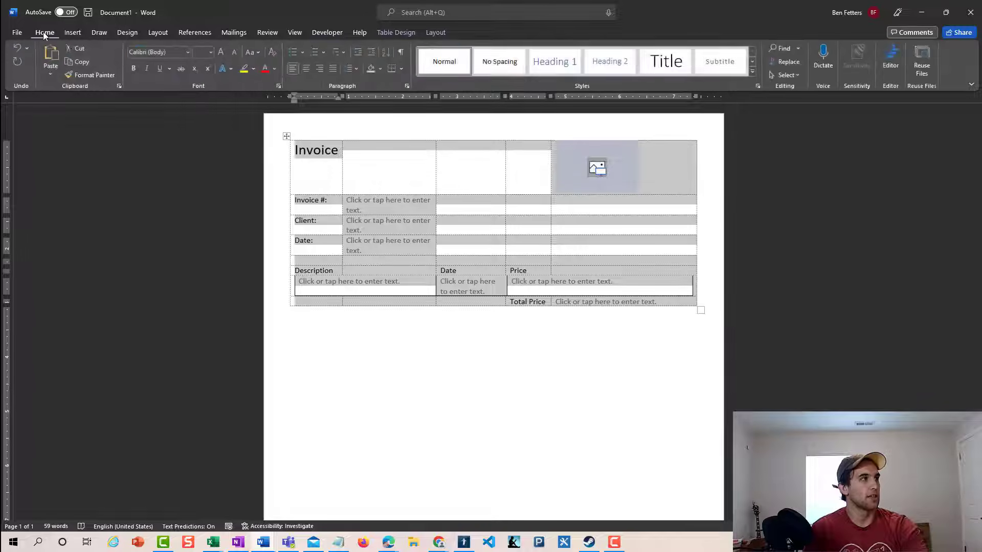
click(274, 74)
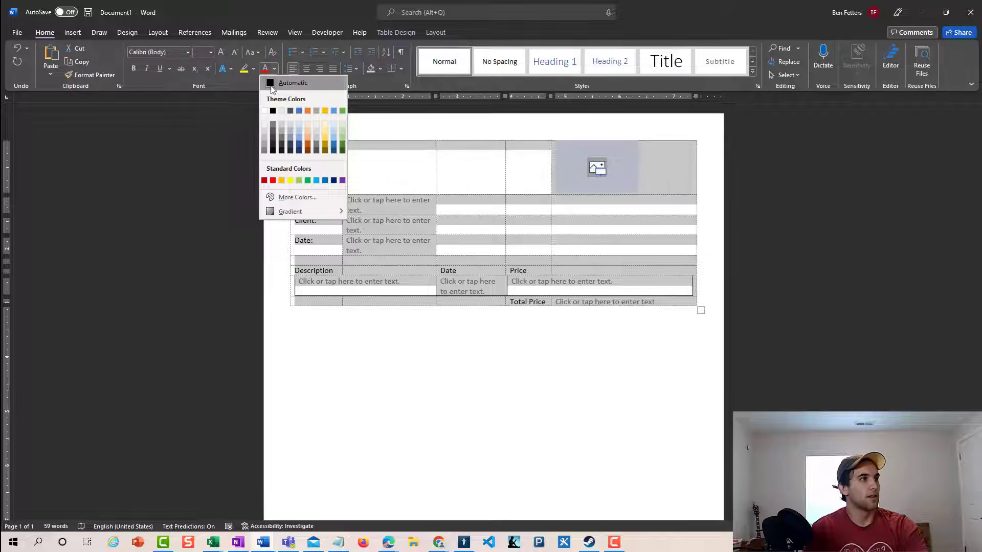
click(276, 81)
click(478, 228)
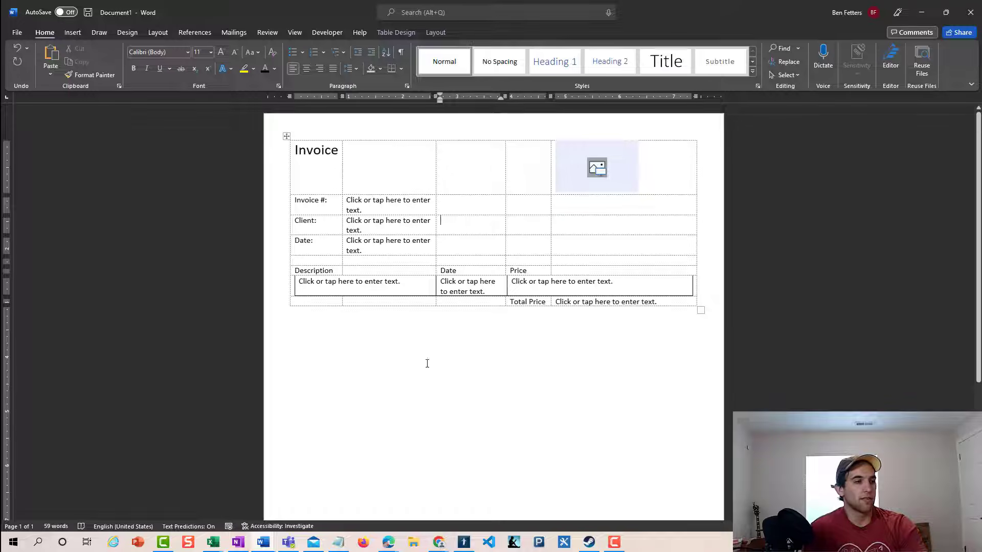
Switch to the SharePoint ExampleDocuments library in Chrome and examine Invoice Template 1.docx and Trees R Us Example.jpg
click(435, 543)
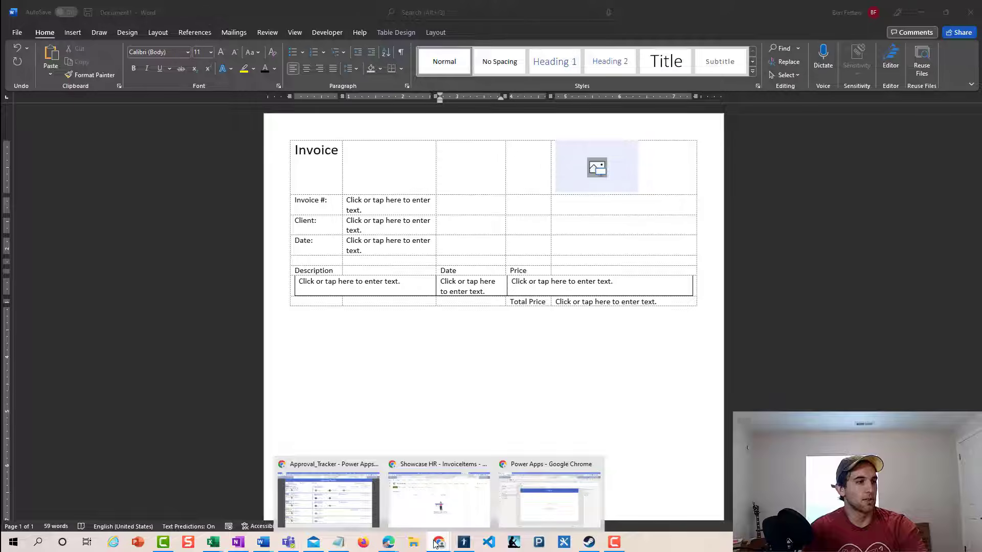
click(439, 497)
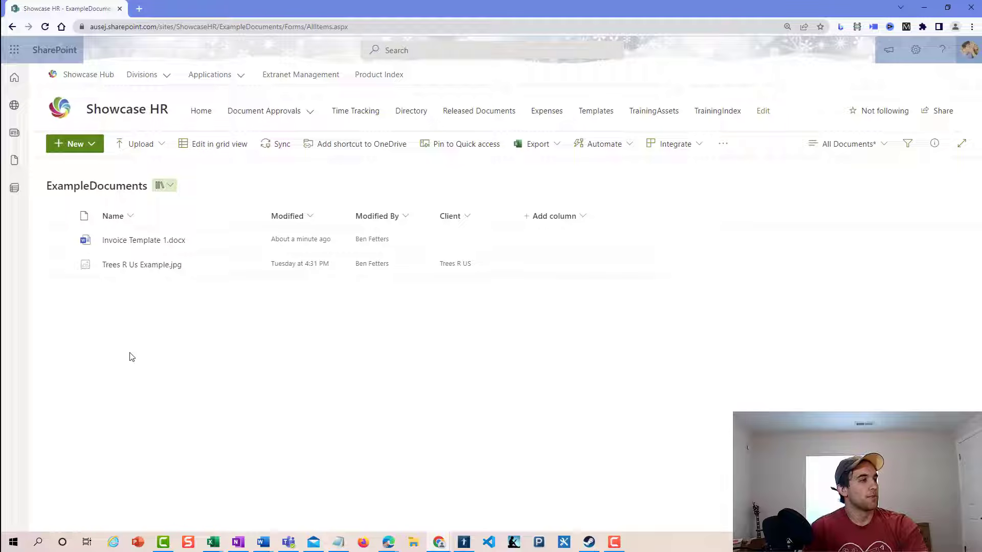
mouse_move(105, 246)
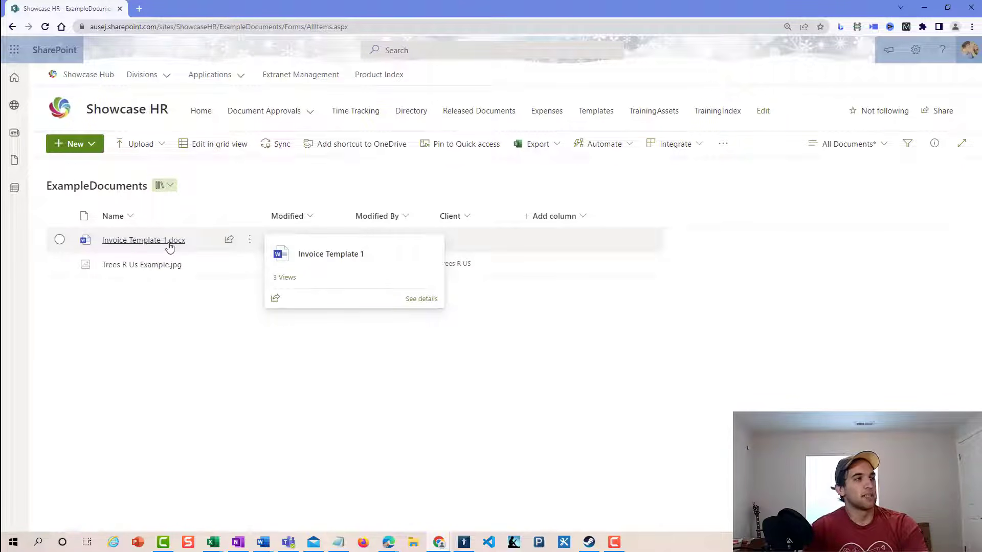
click(60, 240)
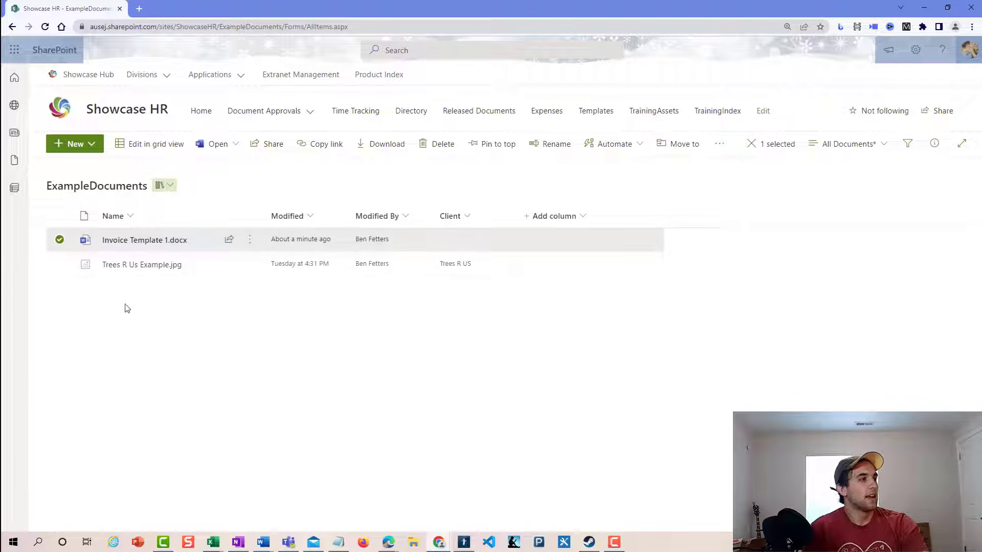
click(127, 274)
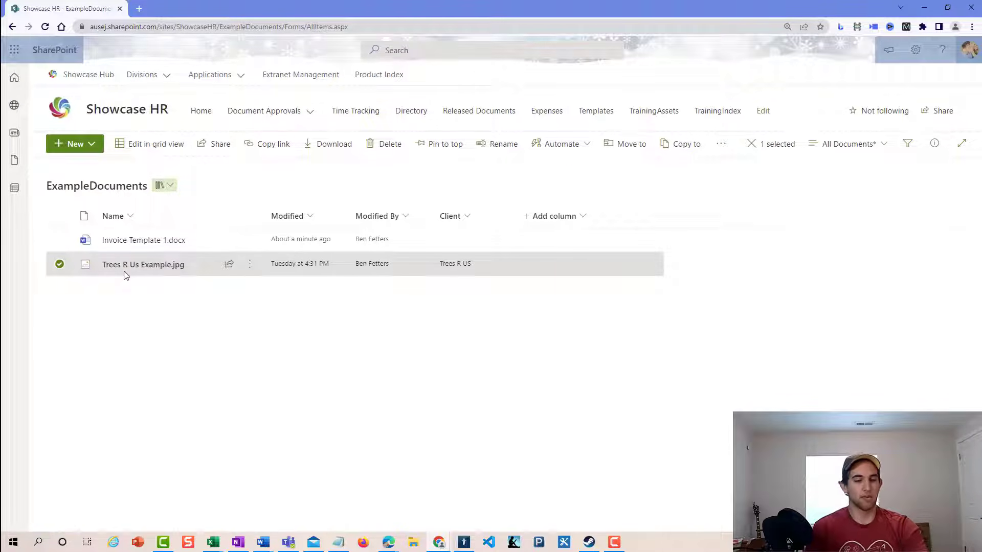
click(154, 272)
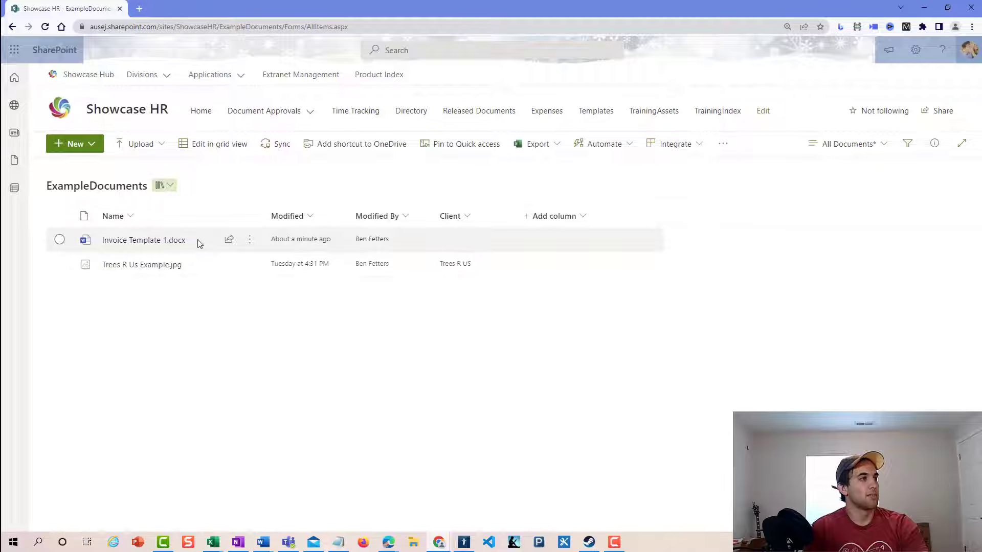
mouse_move(198, 243)
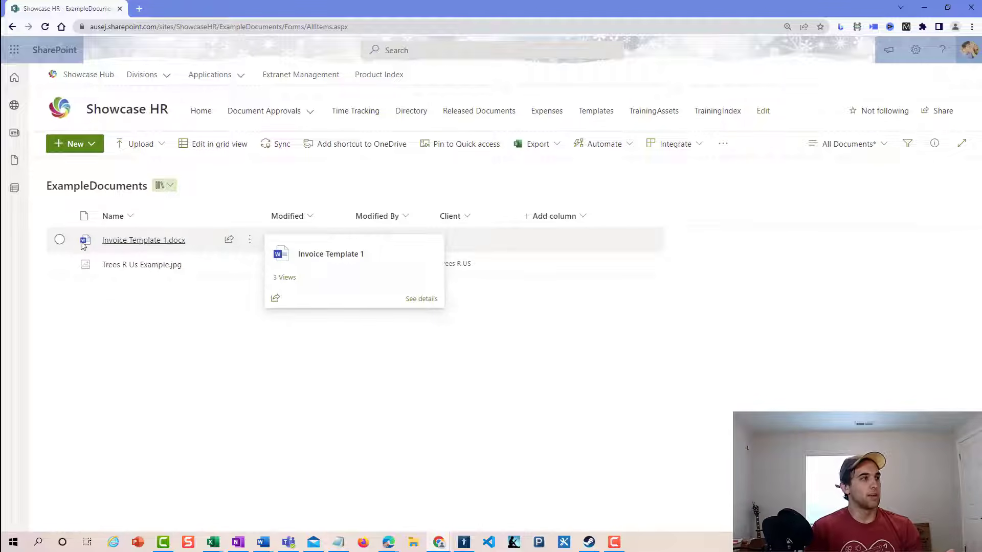
click(60, 240)
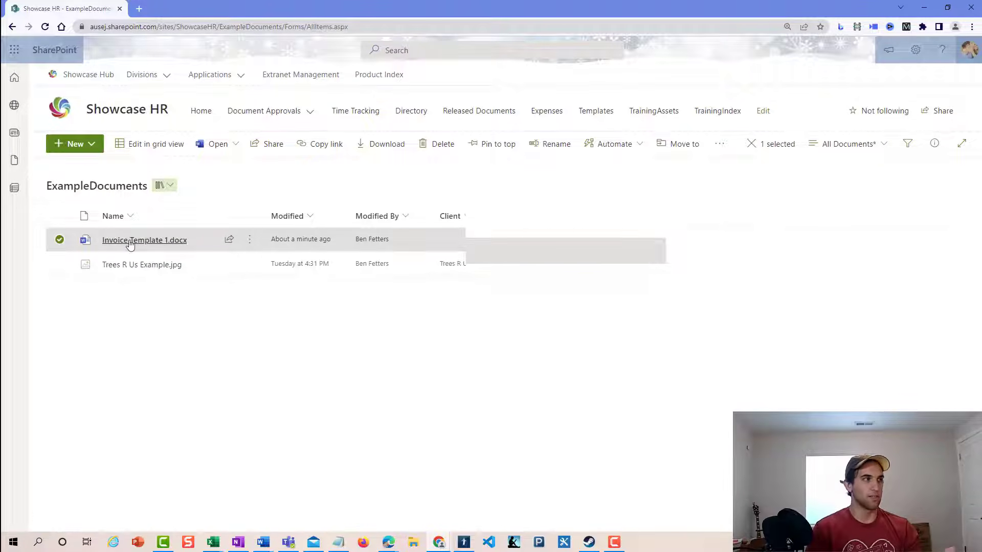
mouse_move(130, 240)
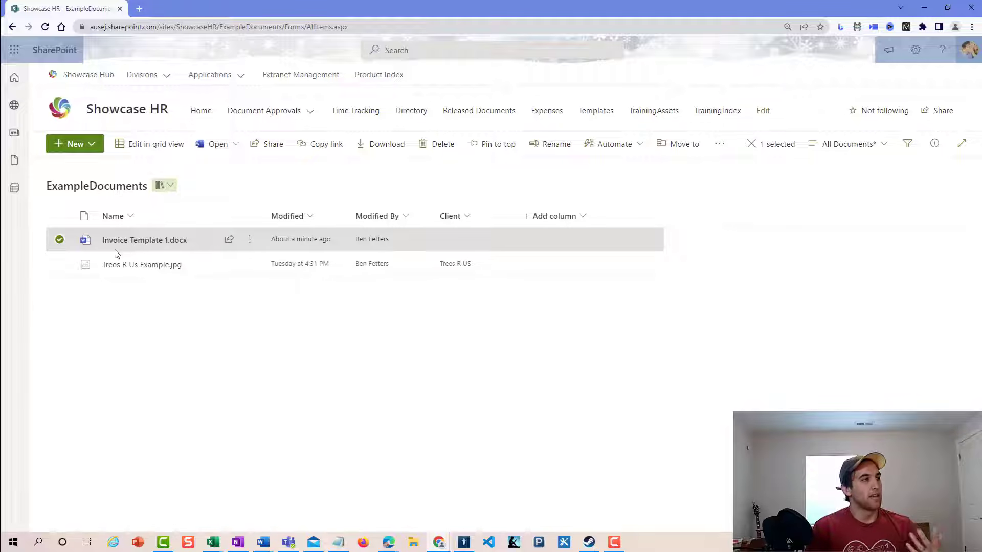
Return to Document1 in Word and slightly widen the invoice table's first column, which holds the "Invoice" heading
mouse_move(262, 543)
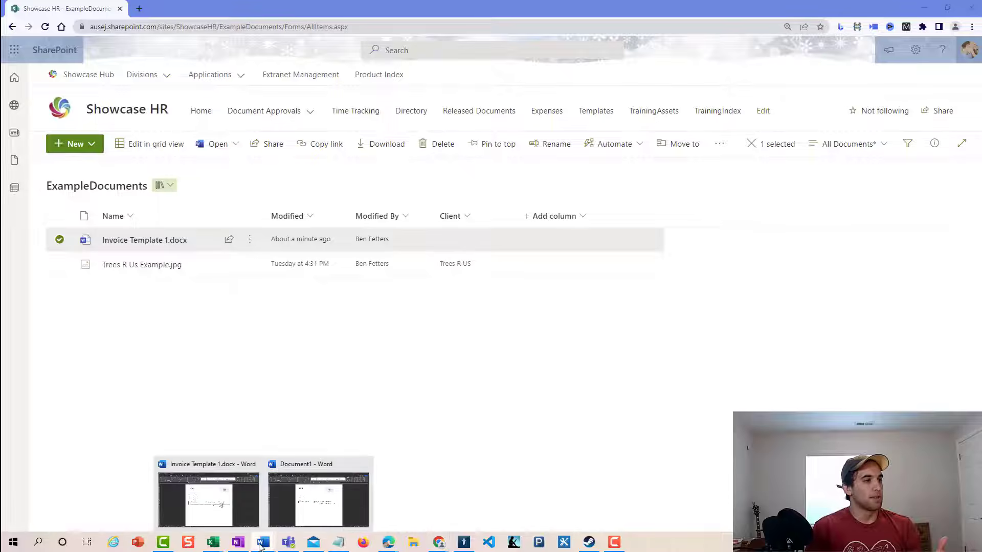
click(314, 494)
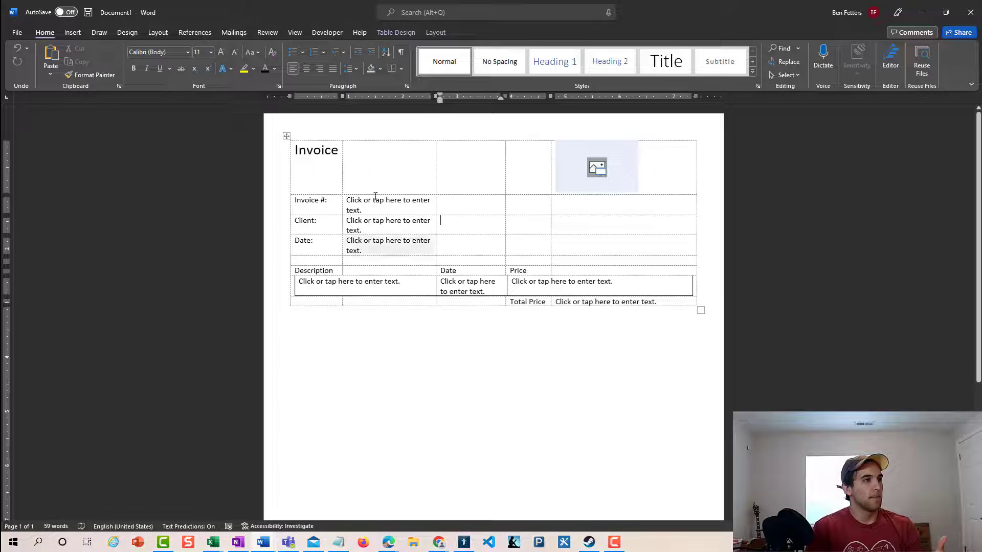
click(338, 149)
shift+click(287, 147)
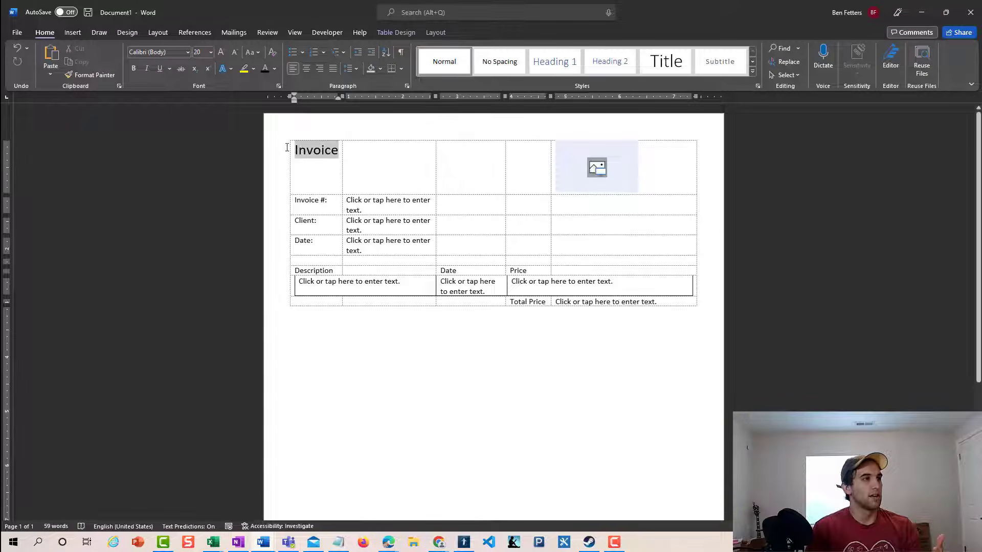
click(326, 165)
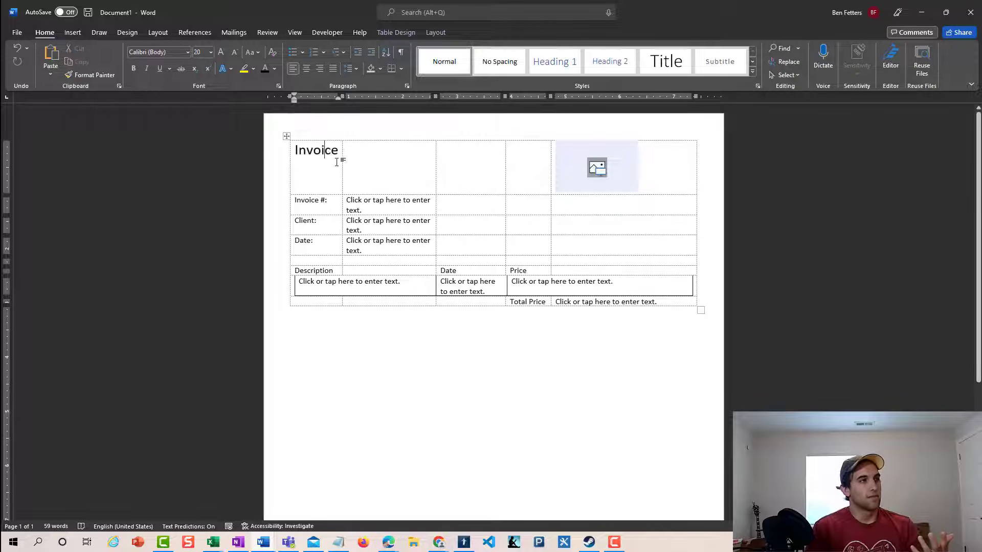
mouse_move(342, 162)
mouse_down()
mouse_move(360, 158)
mouse_move(345, 162)
mouse_up()
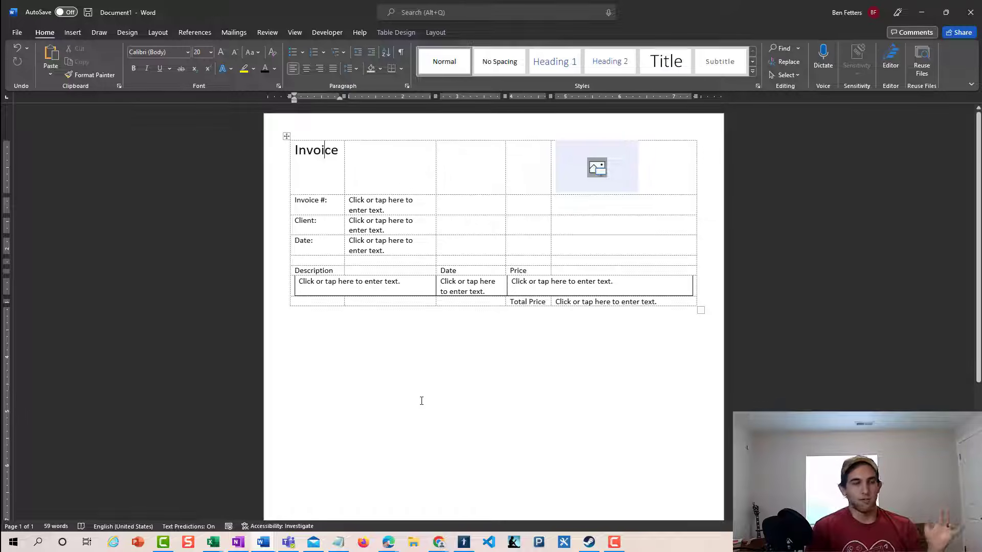
Switch back to the SharePoint ExampleDocuments library in Chrome
click(440, 544)
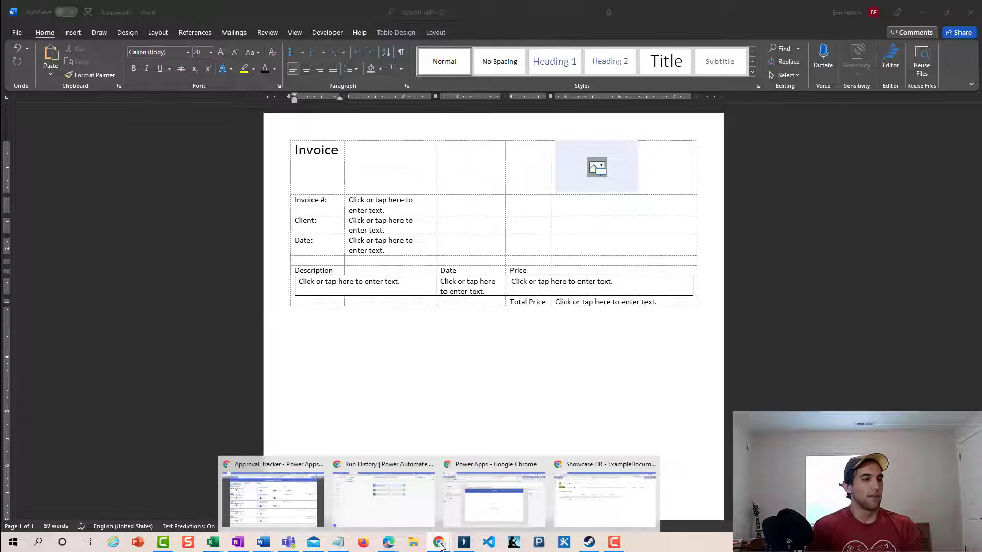
key(Escape)
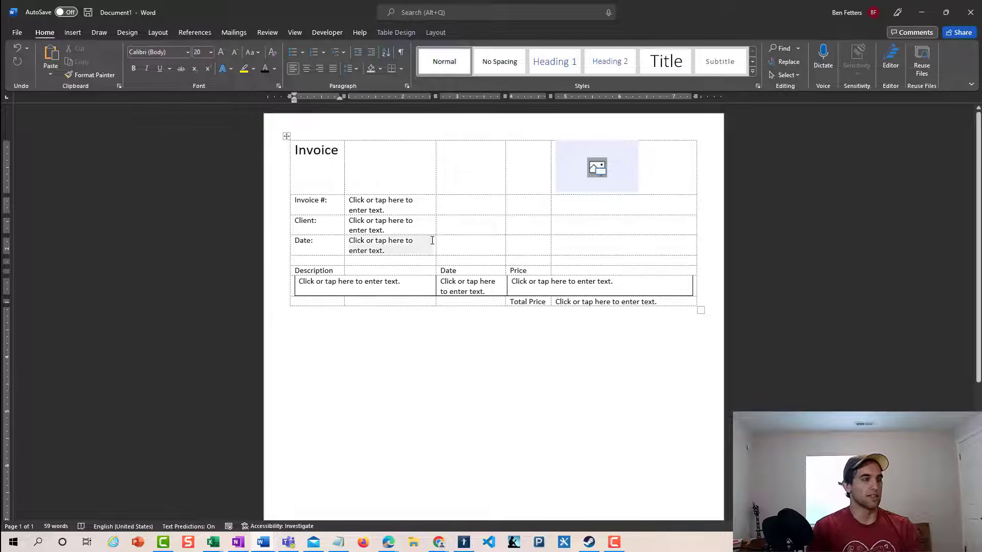
click(442, 542)
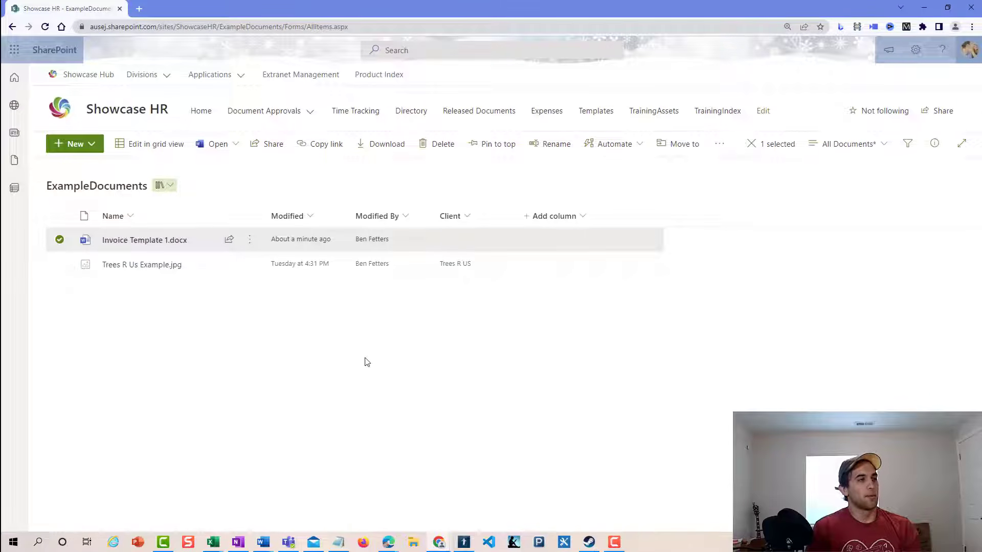
Open Power Automate in a new browser tab and create an automated cloud flow with SharePoint's "When an item is created or modified" trigger
click(59, 239)
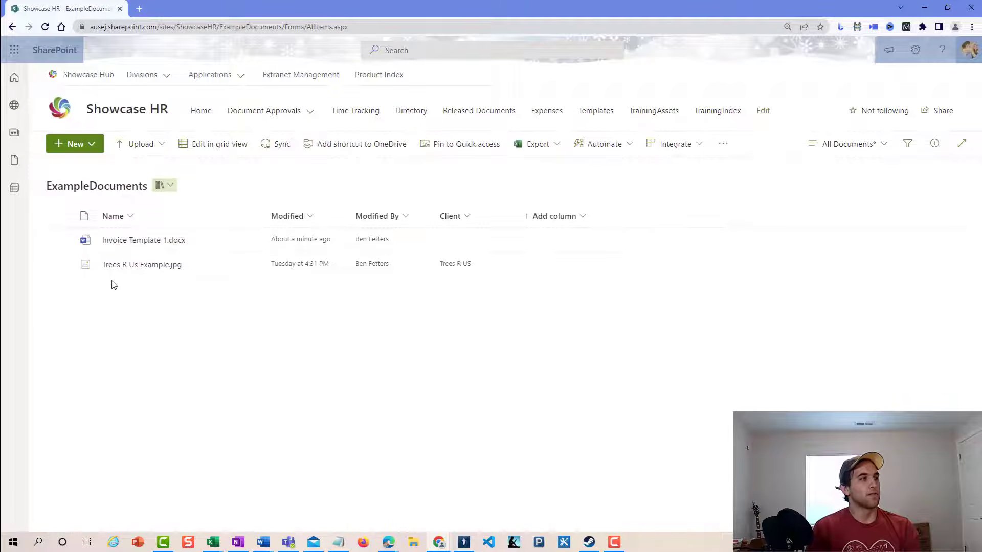
click(138, 8)
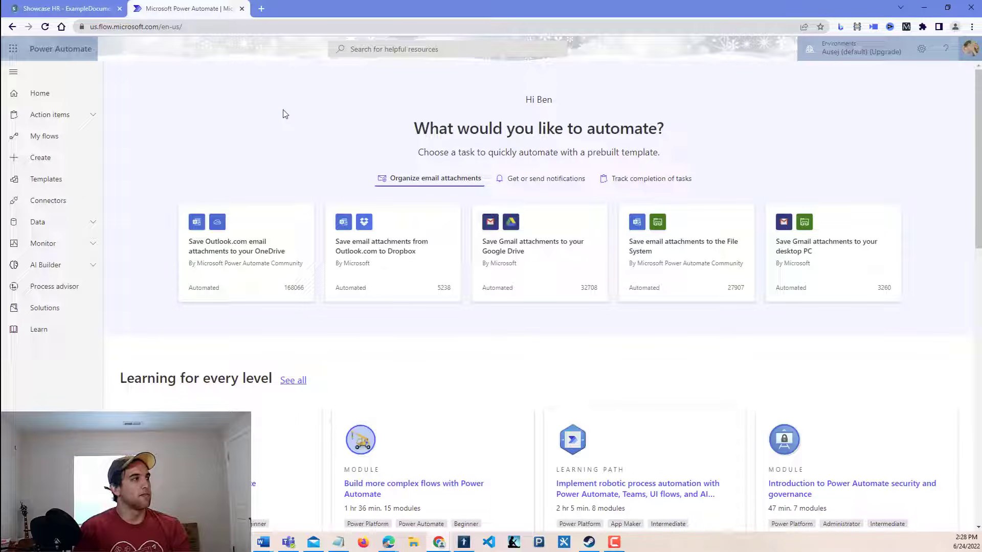
click(59, 160)
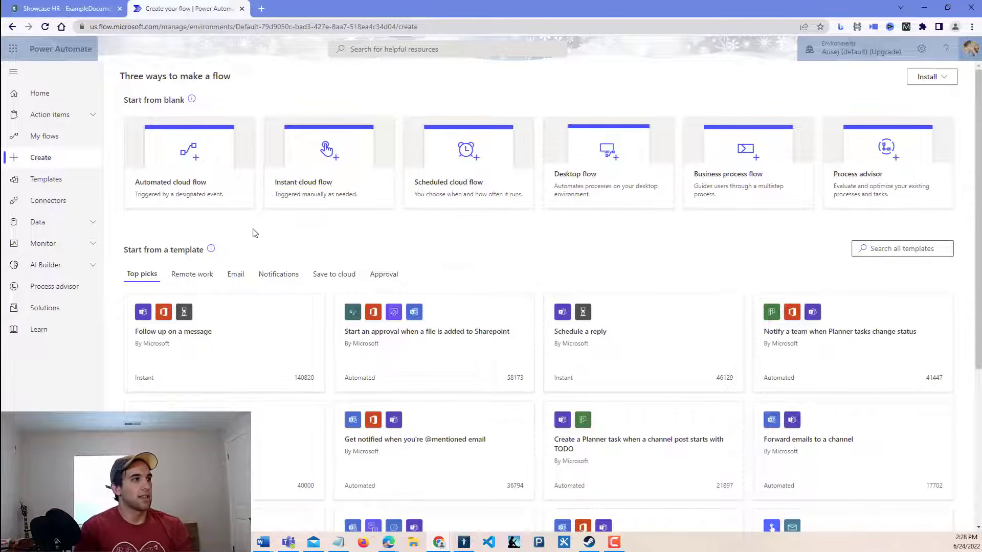
click(178, 190)
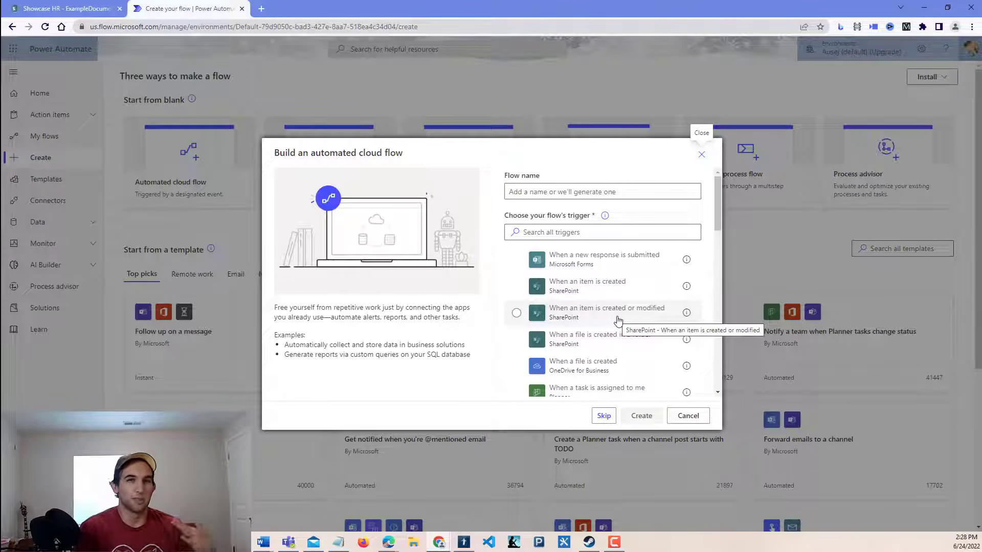
click(584, 321)
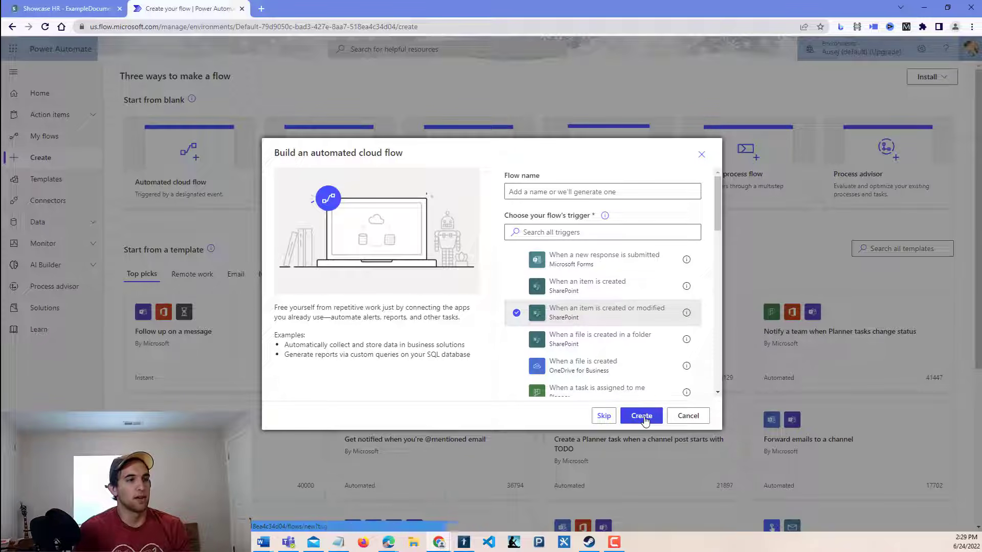
click(643, 417)
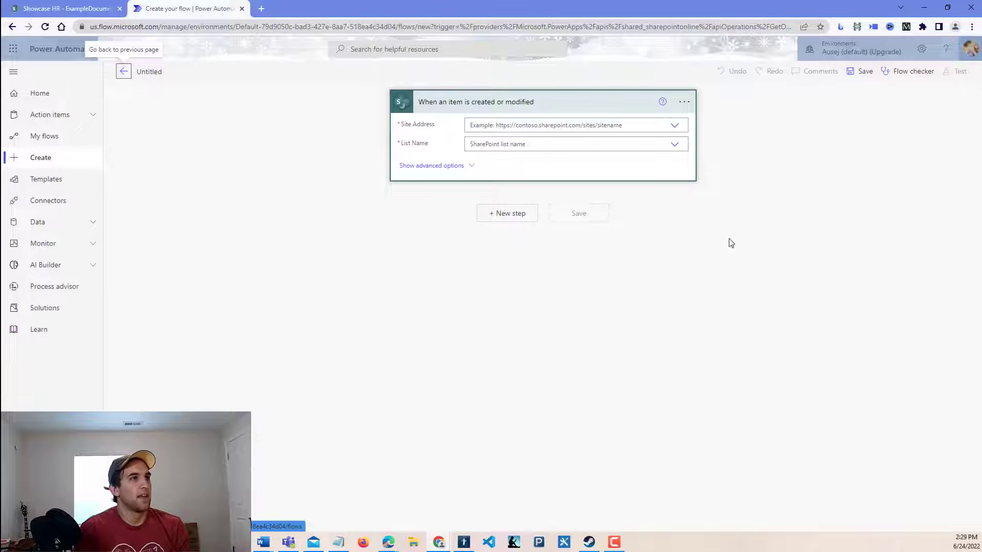
Point the trigger to the Showcase HR site and its Invoices list
click(675, 128)
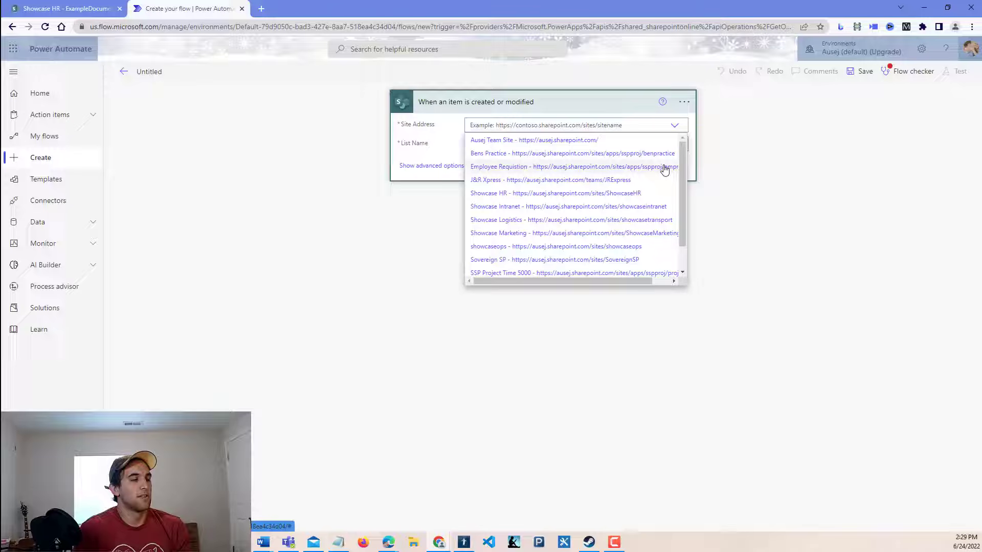
click(659, 194)
click(674, 145)
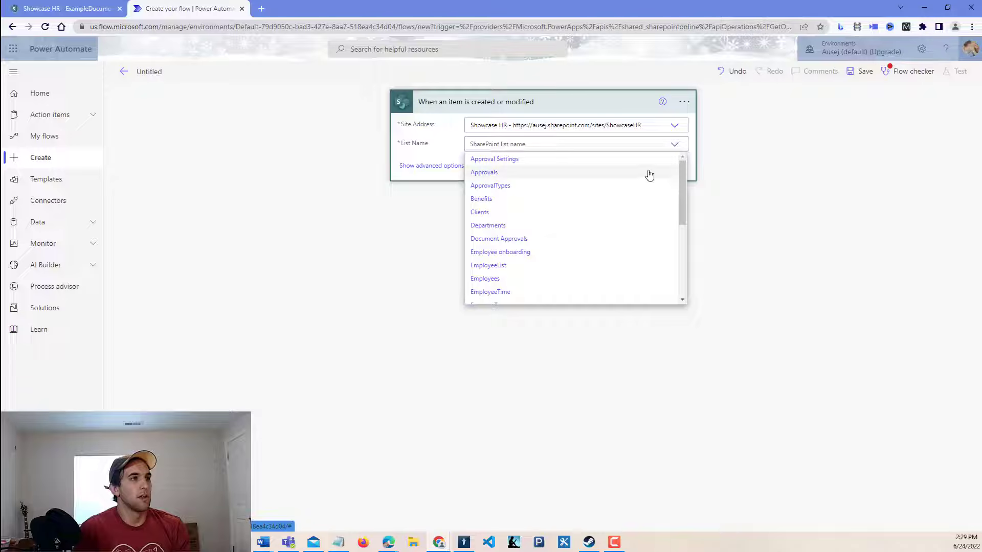
scroll(649, 175, down, 3)
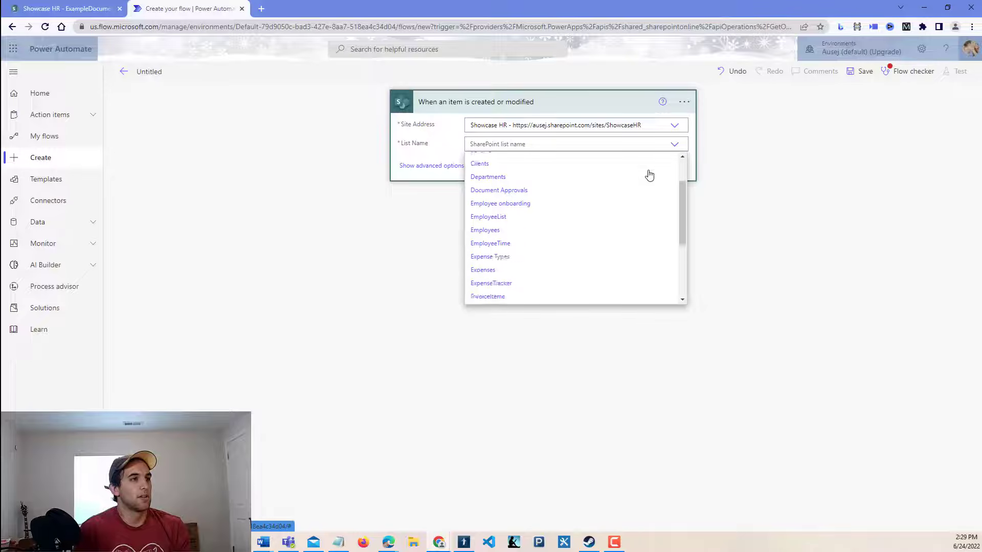
click(604, 206)
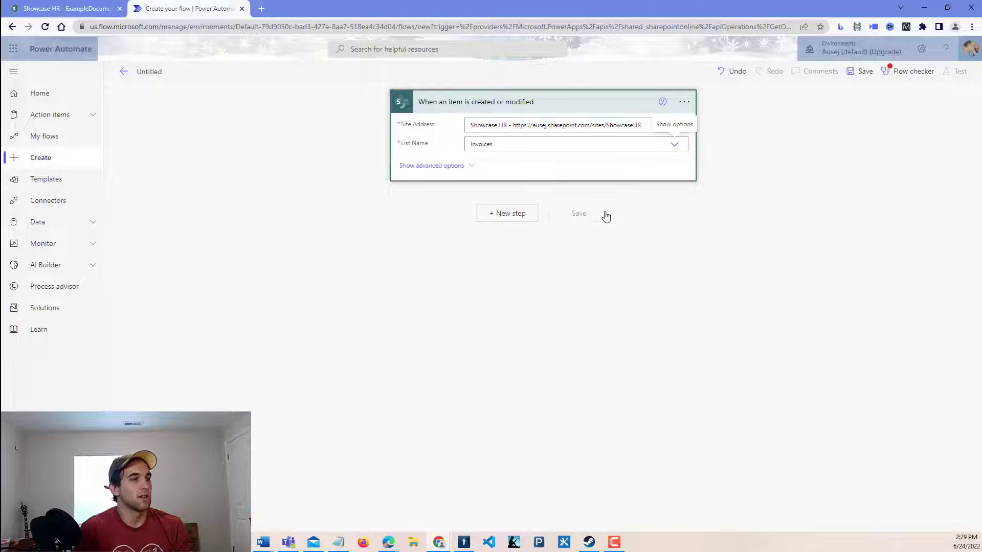
Add a SharePoint Get items action that reads the InvoiceItems list on the Showcase HR site
click(496, 219)
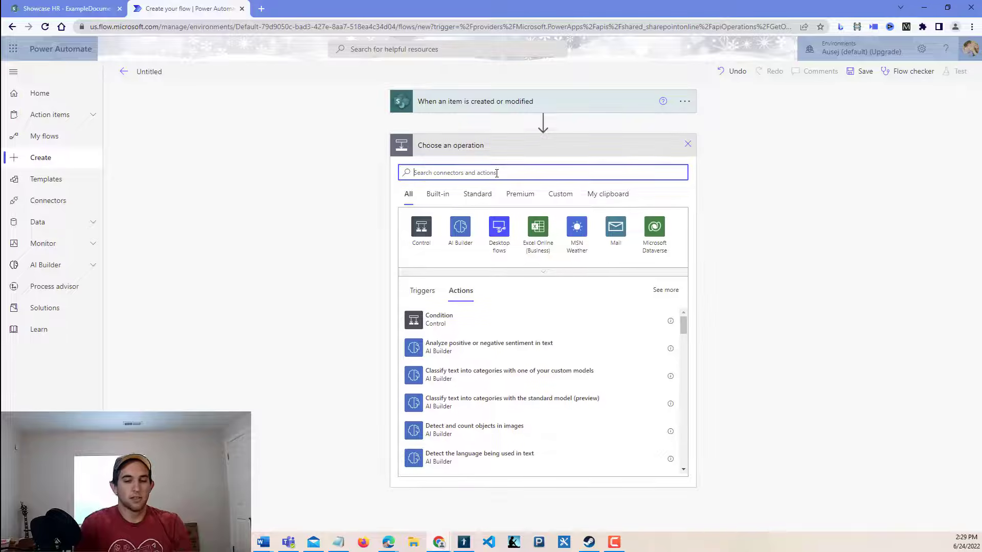
text(get items)
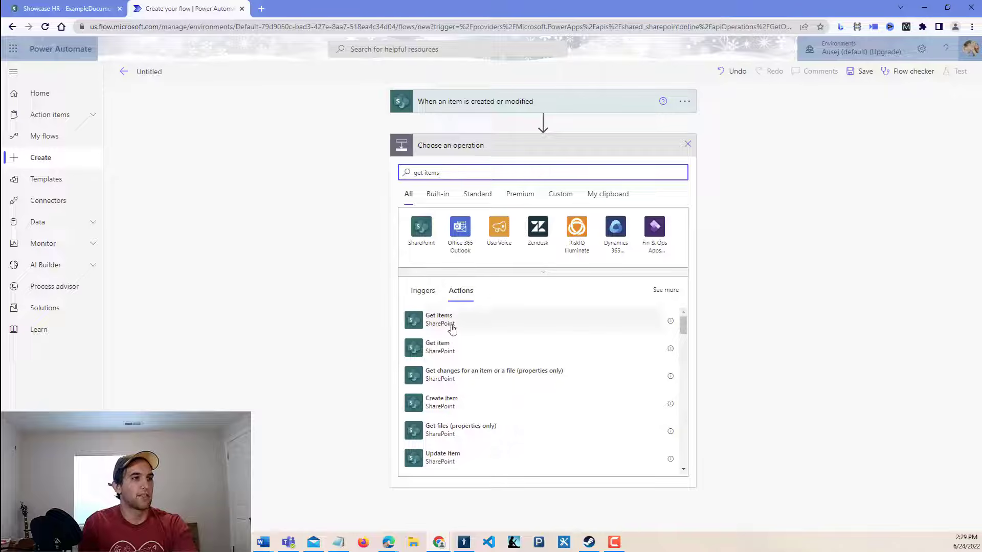
click(451, 329)
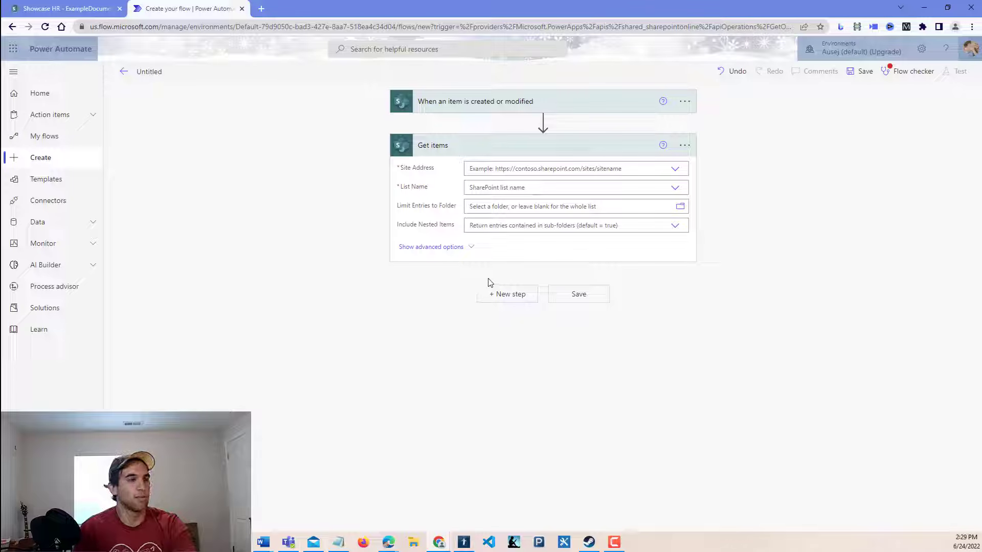
click(675, 171)
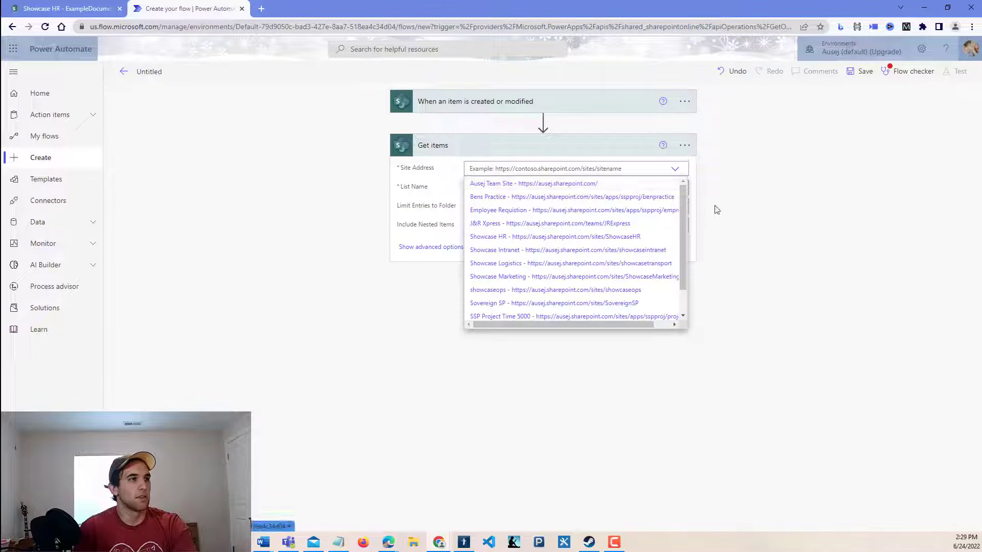
click(677, 190)
click(675, 189)
scroll(588, 296, down, 5)
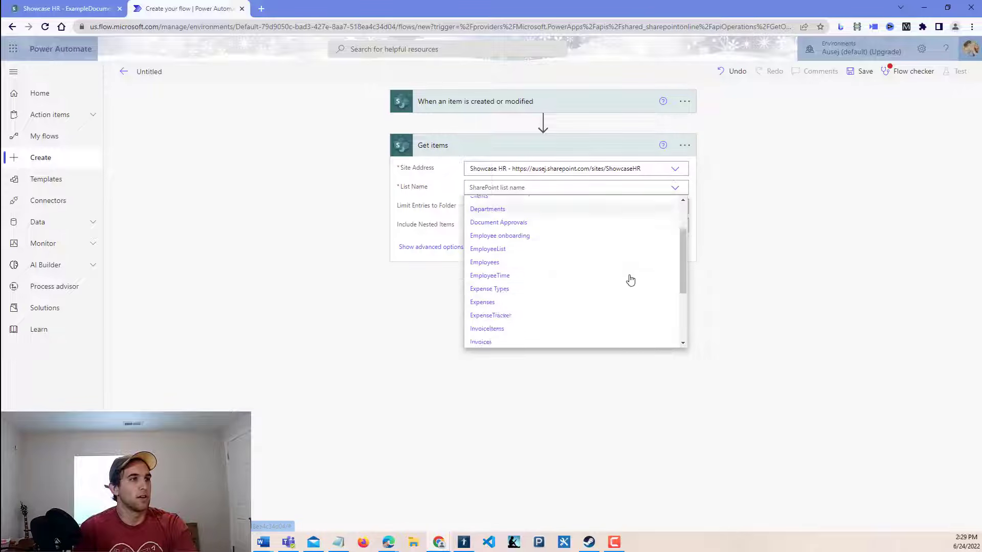
click(531, 286)
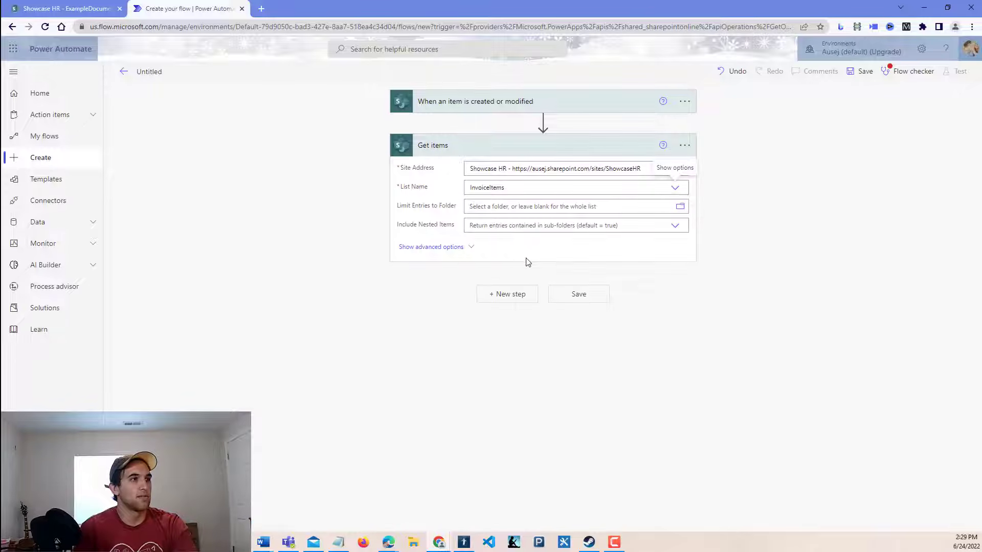
Set the Get items filter query to Title eq 'Invoice Number', using the trigger's Invoice Number as dynamic content, and collapse the action
click(452, 249)
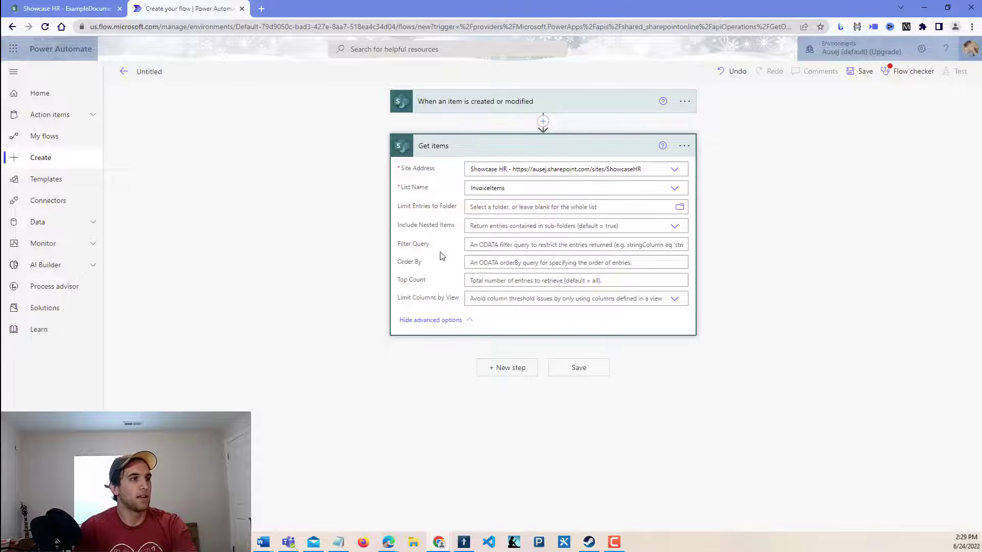
click(473, 244)
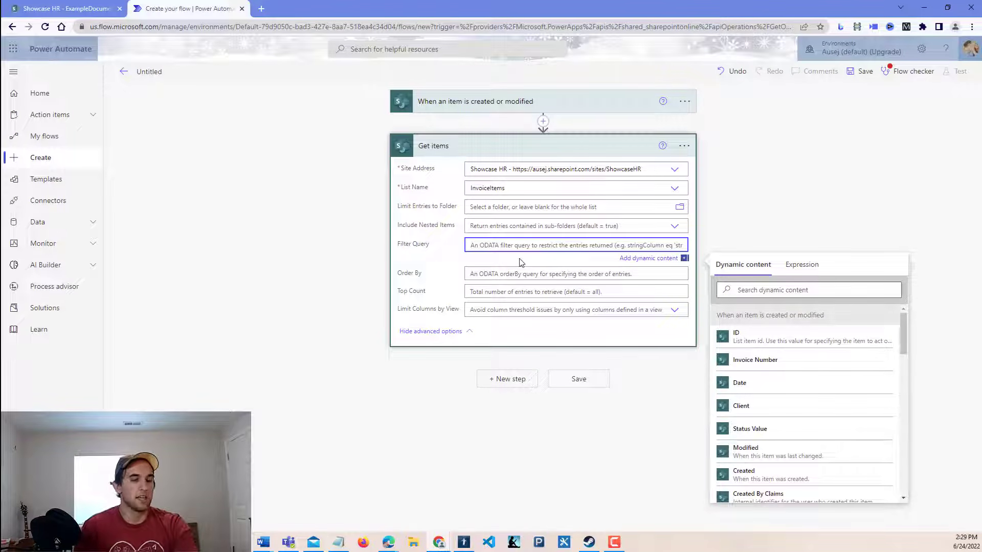
text(Title e)
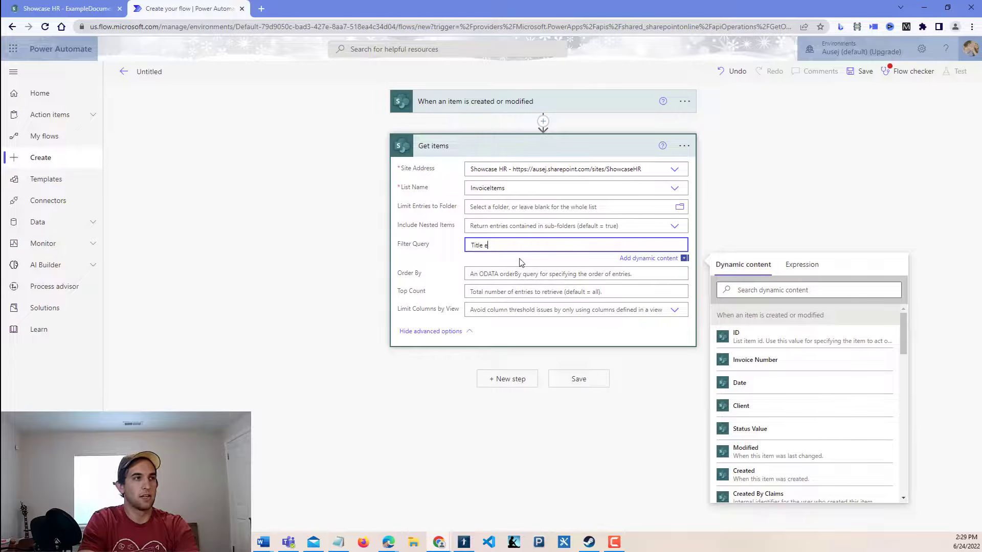
text(q)
click(792, 290)
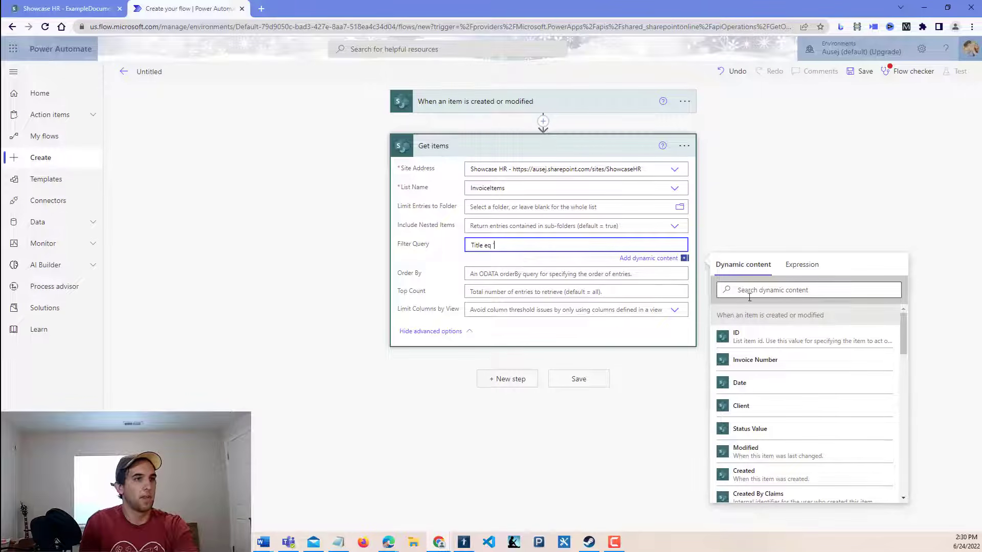
text(invoice)
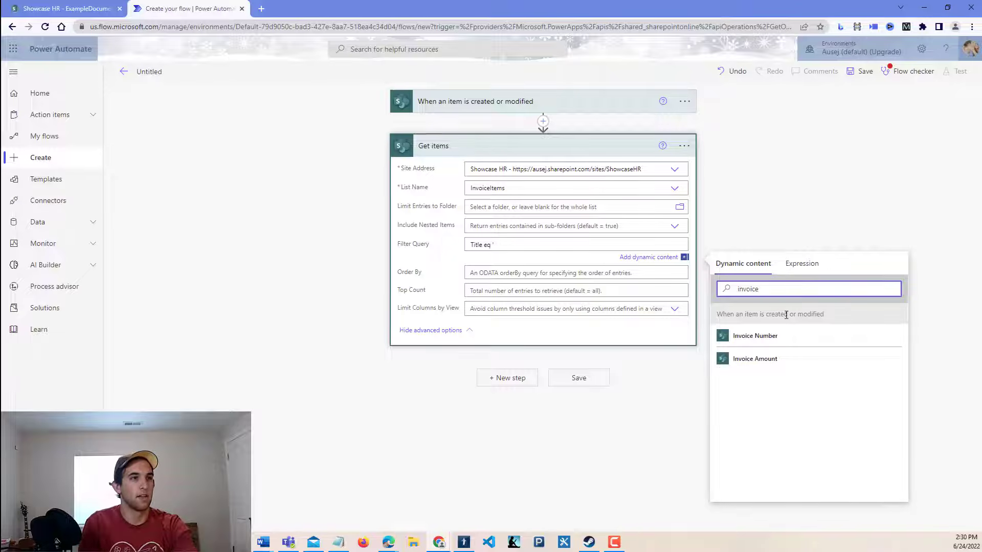
click(768, 338)
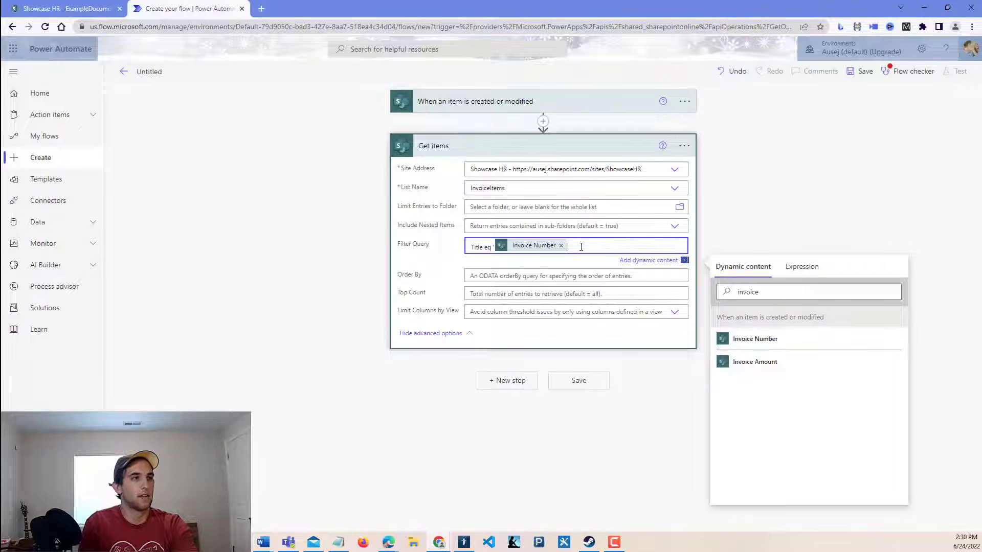
click(441, 265)
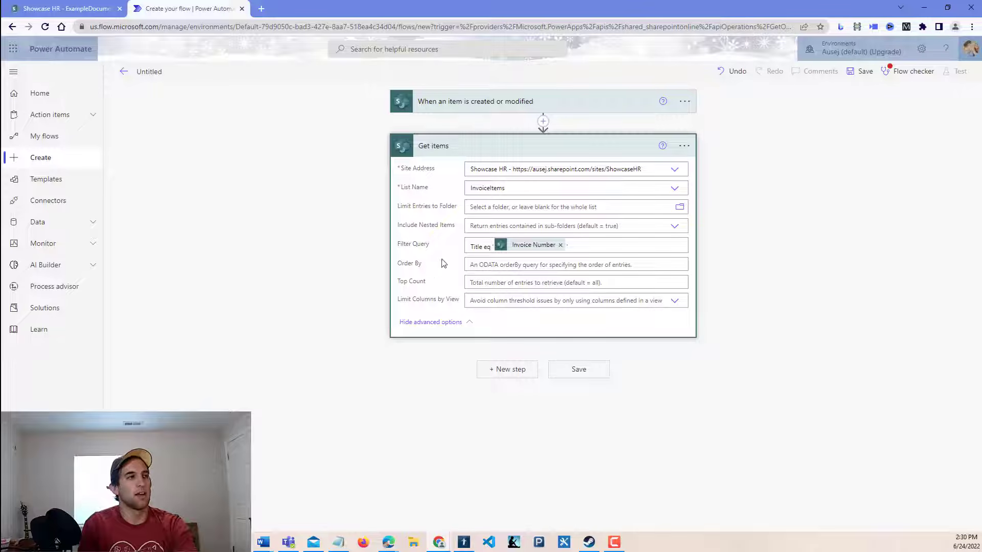
click(435, 147)
Add the Word Online (Business) action "Populate a Microsoft Word template" after Get items
click(506, 190)
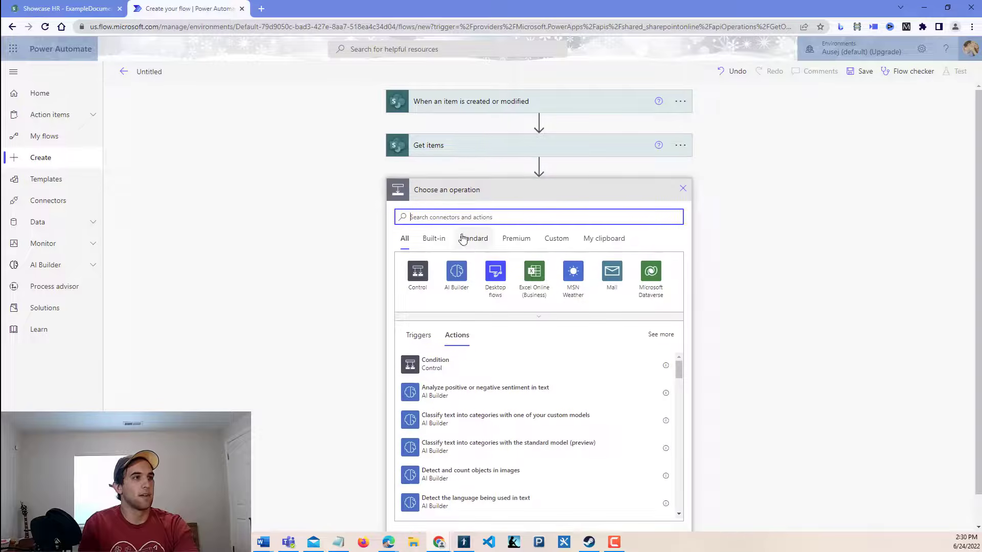
text(opulate)
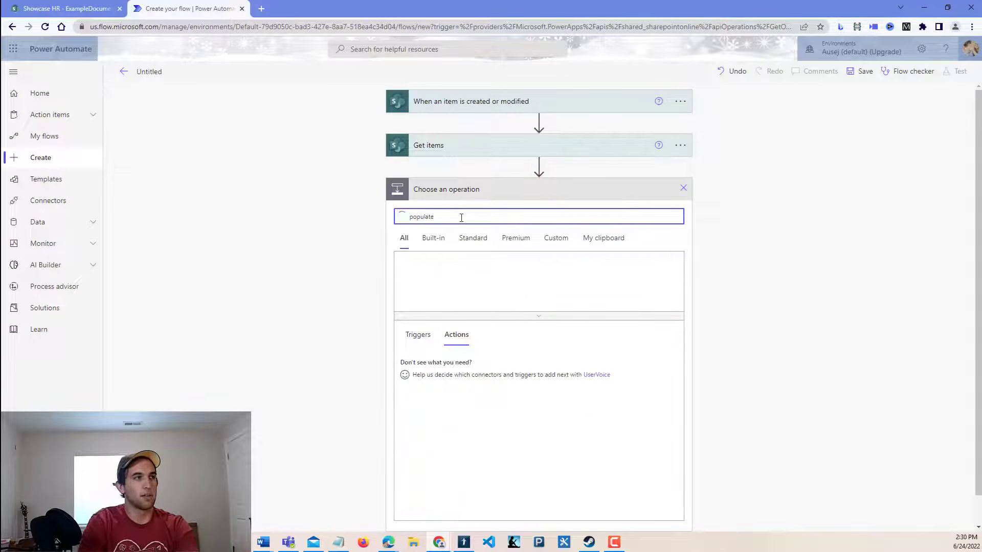
click(542, 287)
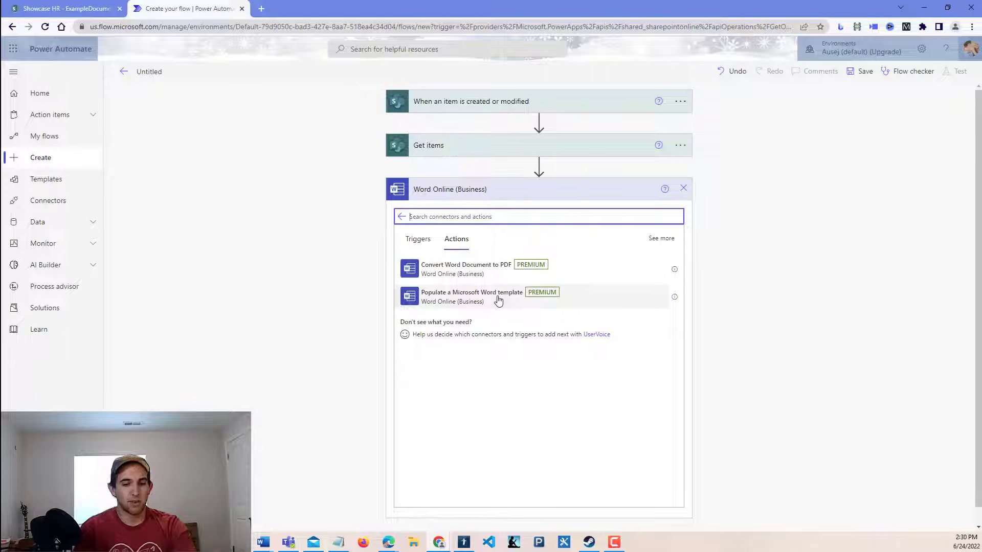
click(496, 300)
Set the Word template source to the Showcase HR SharePoint site, ExampleDocuments library, and file Invoice Template 1.docx
click(680, 215)
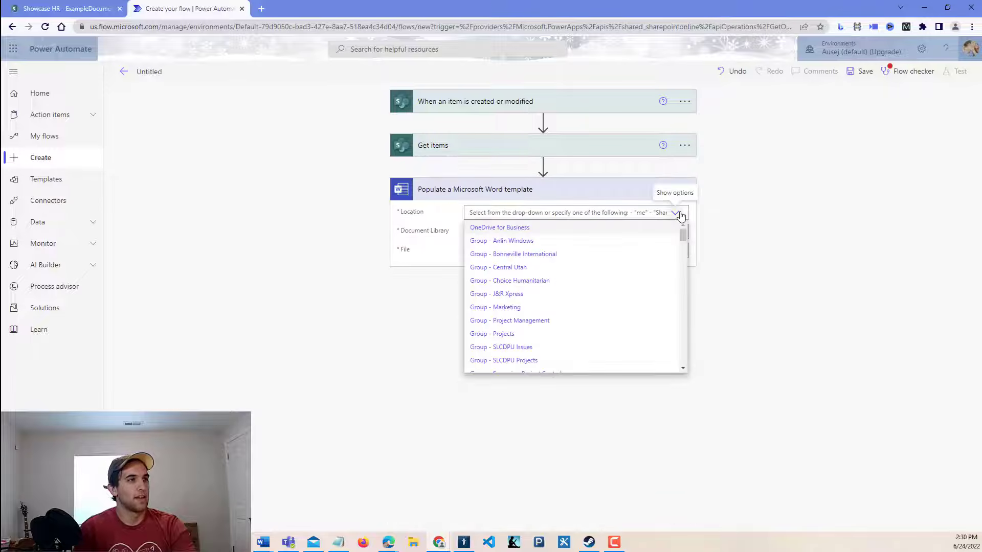
scroll(657, 278, down, 5)
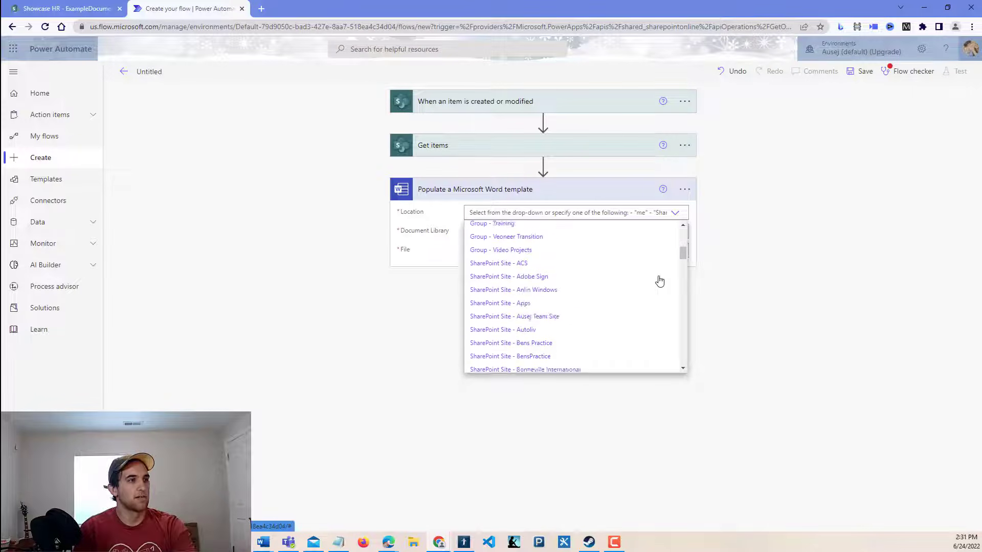
click(566, 234)
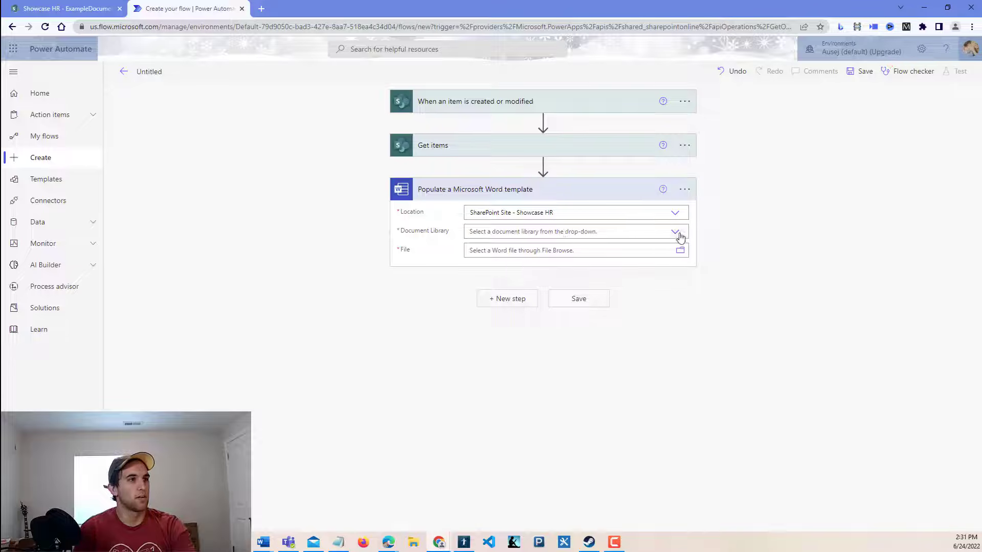
click(680, 237)
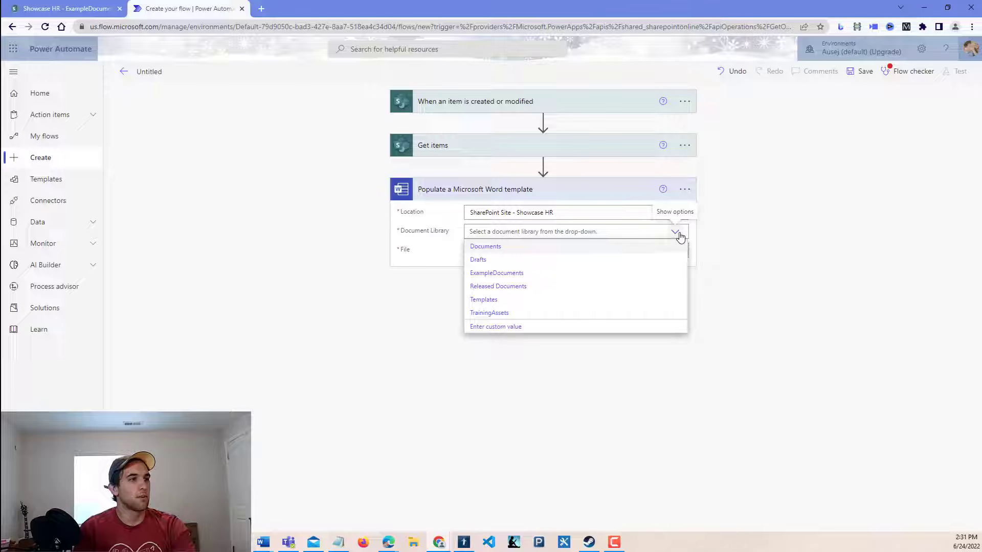
click(523, 275)
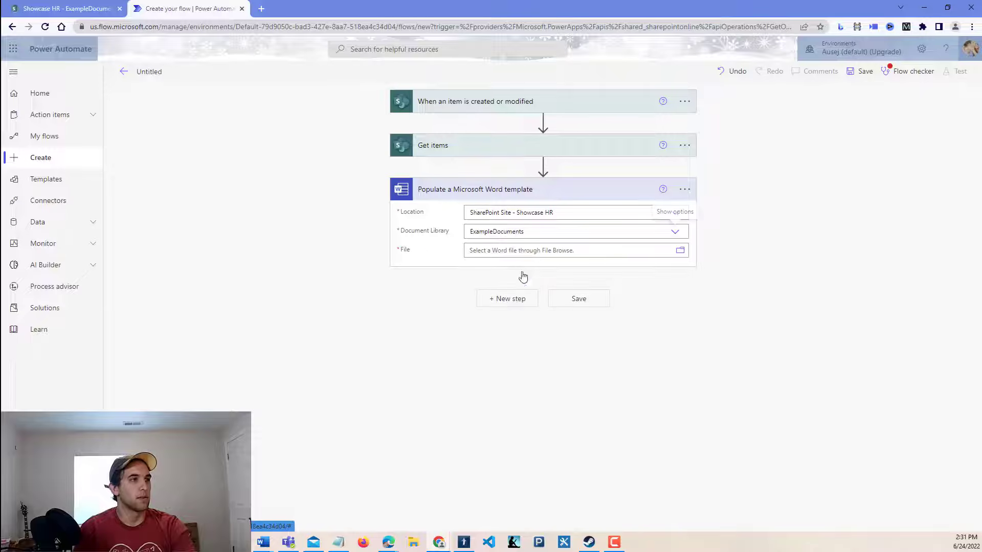
click(679, 253)
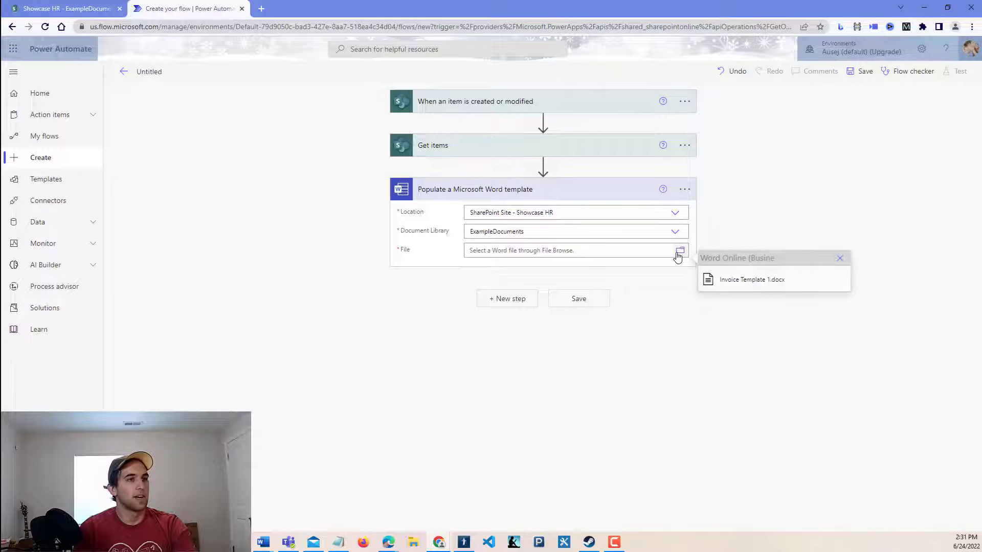
click(769, 284)
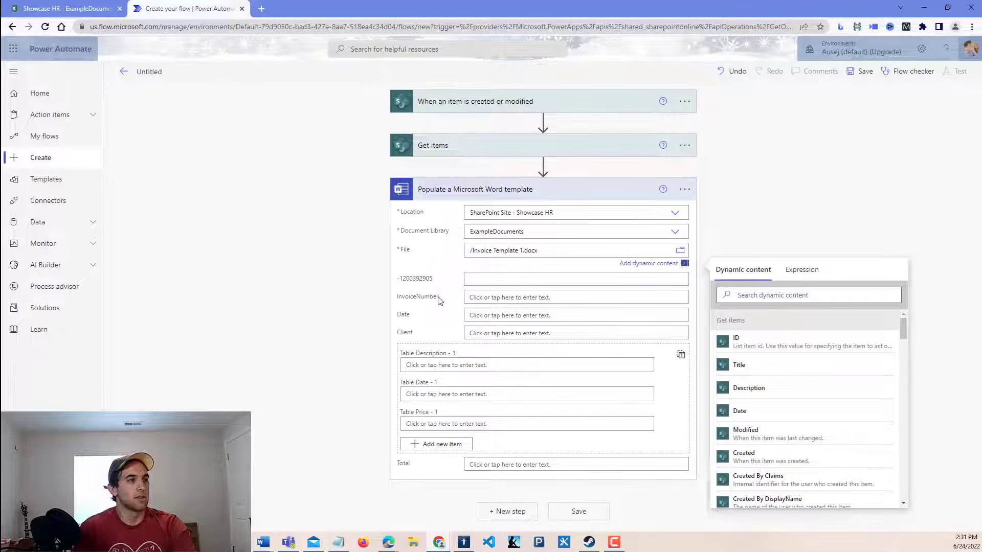
Examine the template fields in the Populate action, including InvoiceNumber, Date and the repeating table's Table Description
drag(439, 301, 407, 303)
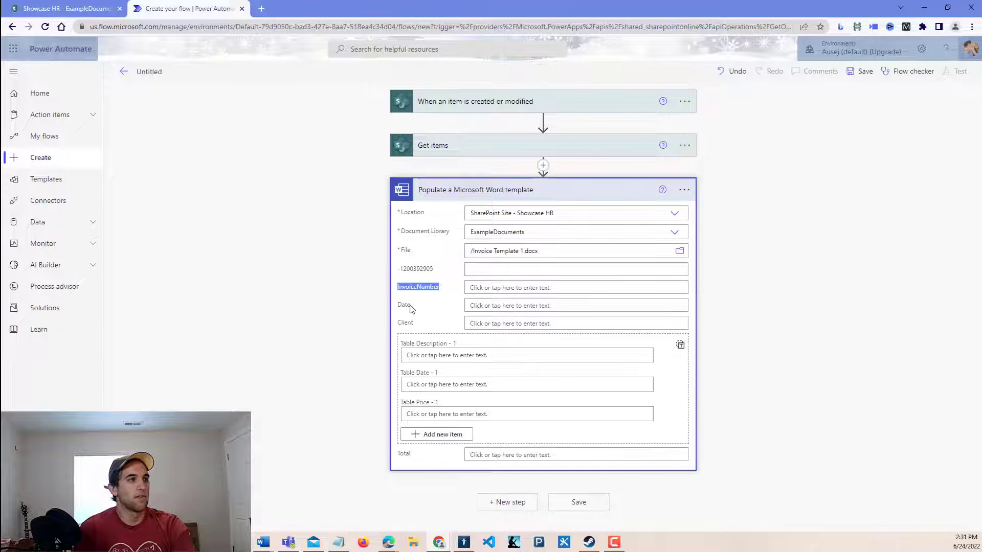
double_click(411, 309)
drag(415, 344, 408, 346)
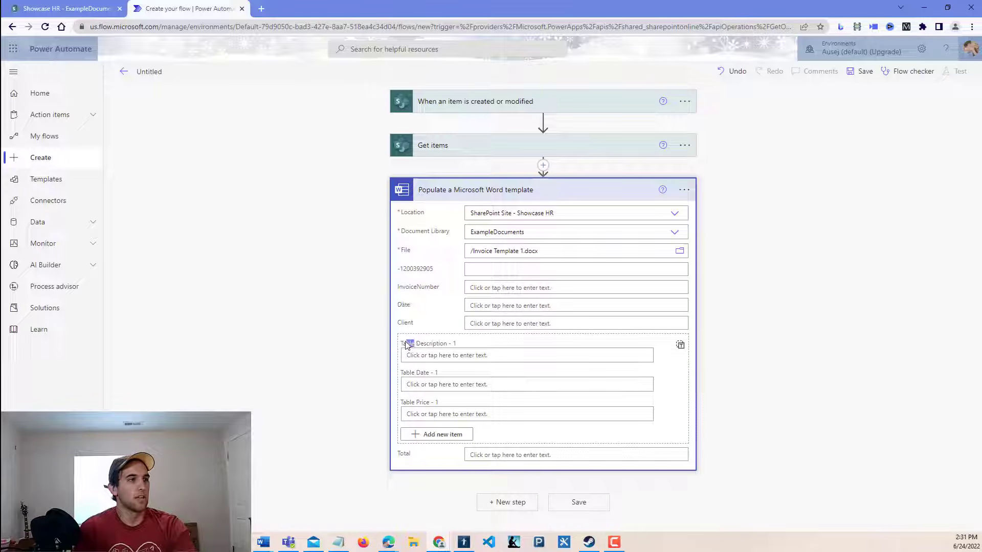
click(436, 312)
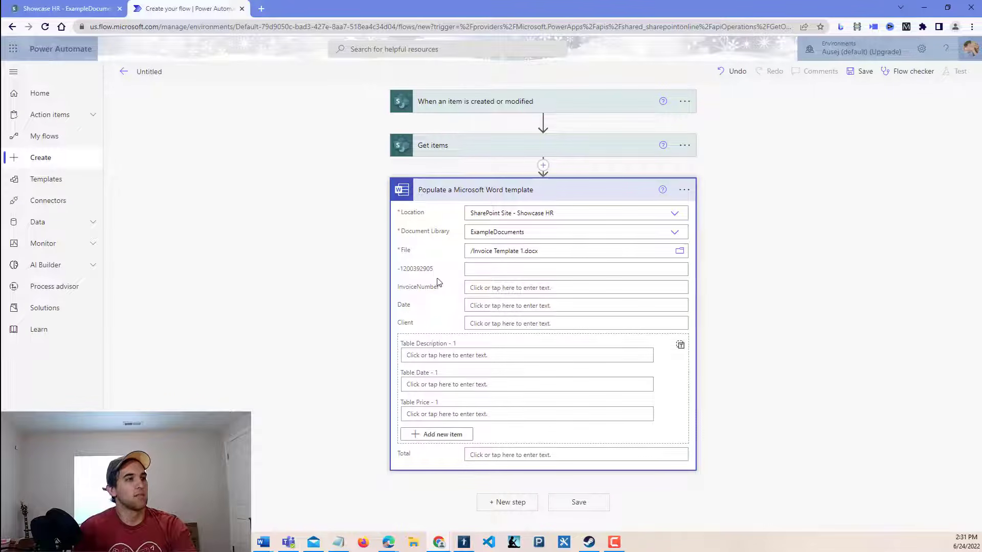
drag(433, 271, 397, 272)
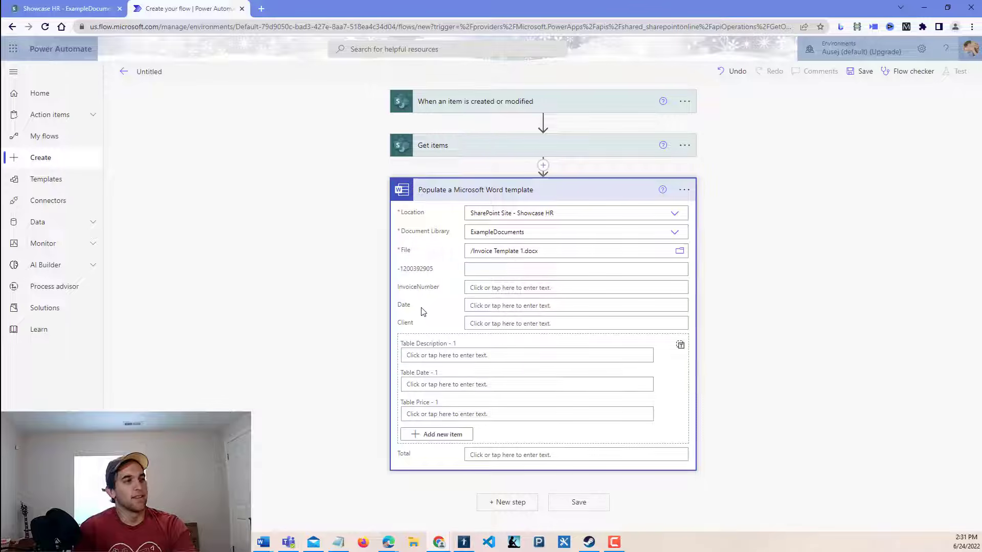
click(424, 313)
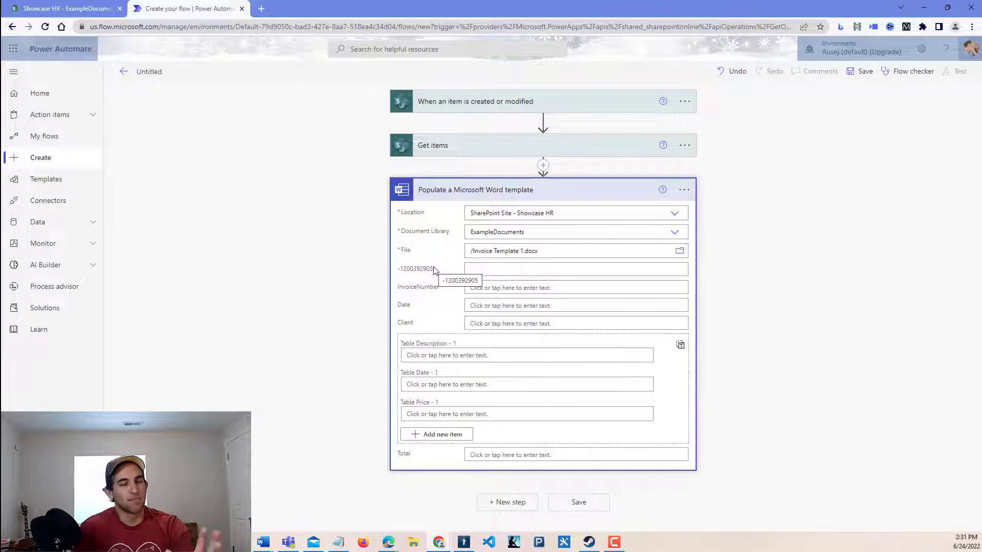
drag(434, 270, 398, 270)
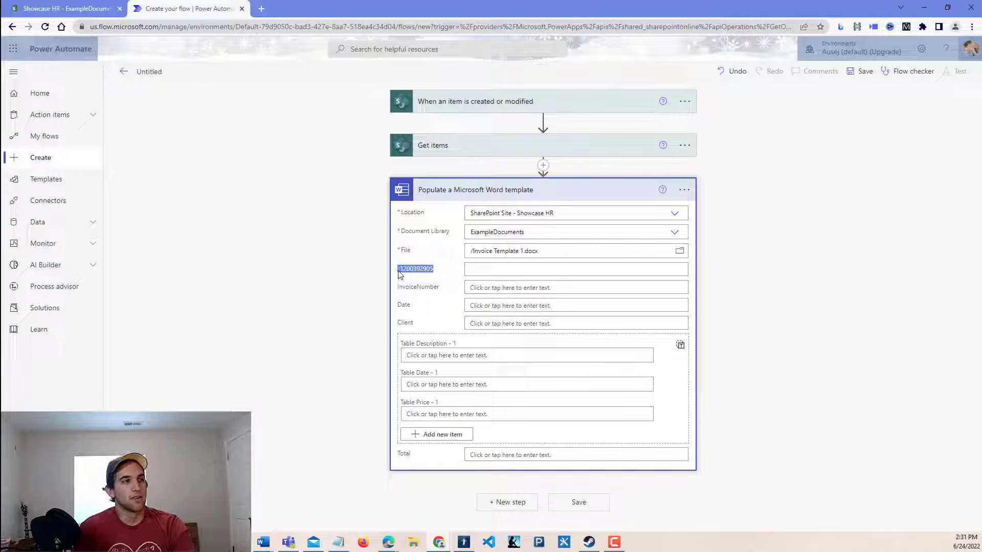
click(415, 309)
drag(434, 273, 405, 280)
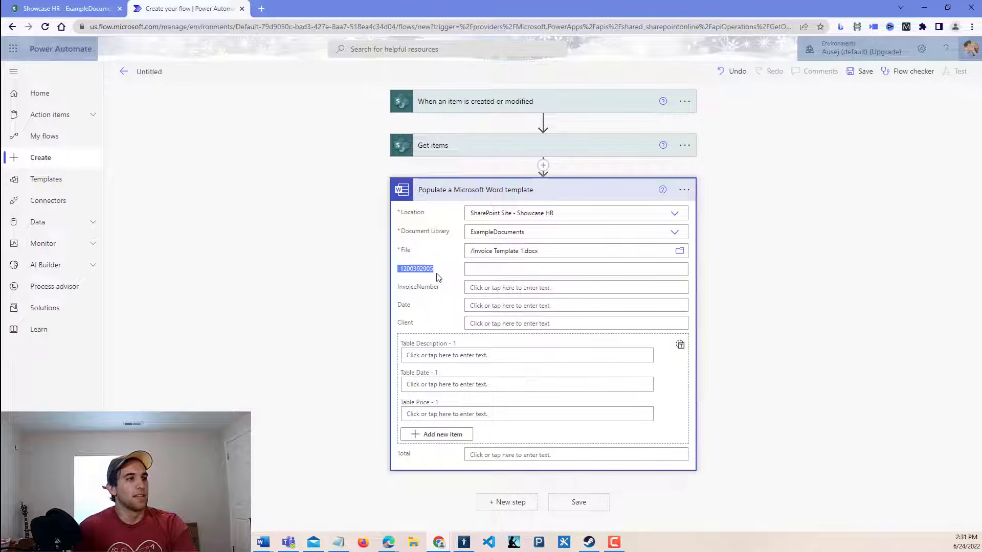
click(471, 268)
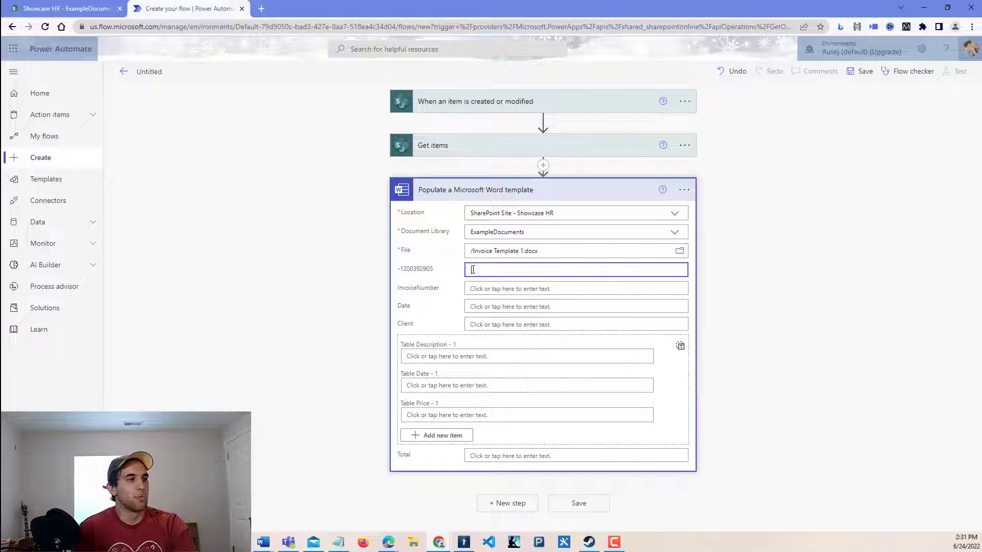
click(460, 306)
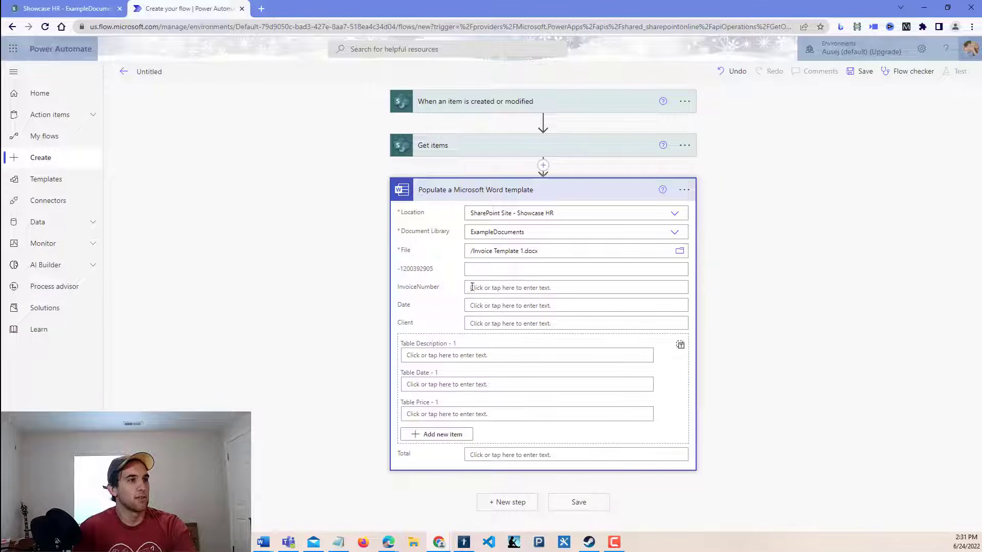
Fill the template's InvoiceNumber and Date fields with the trigger's Invoice Number and Date as dynamic content
click(515, 285)
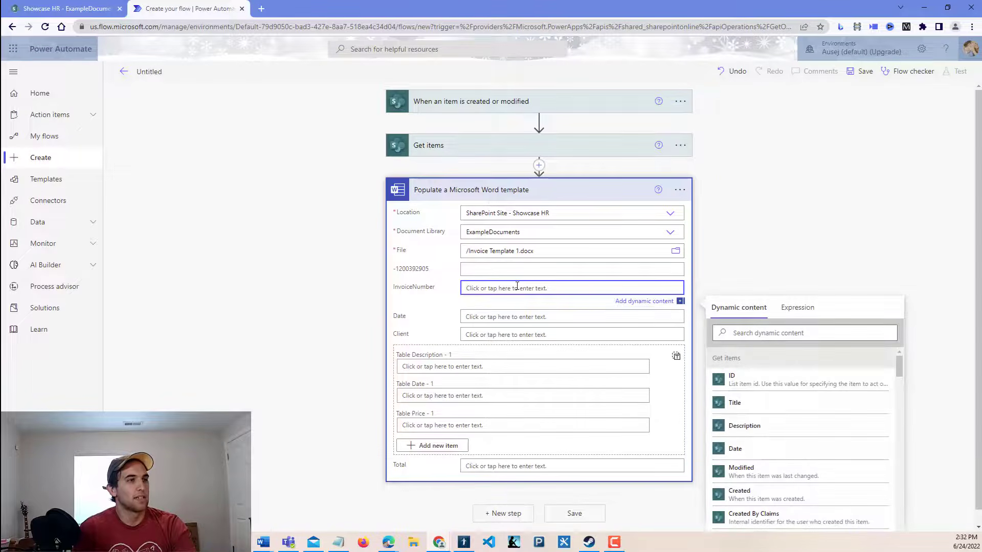
click(762, 332)
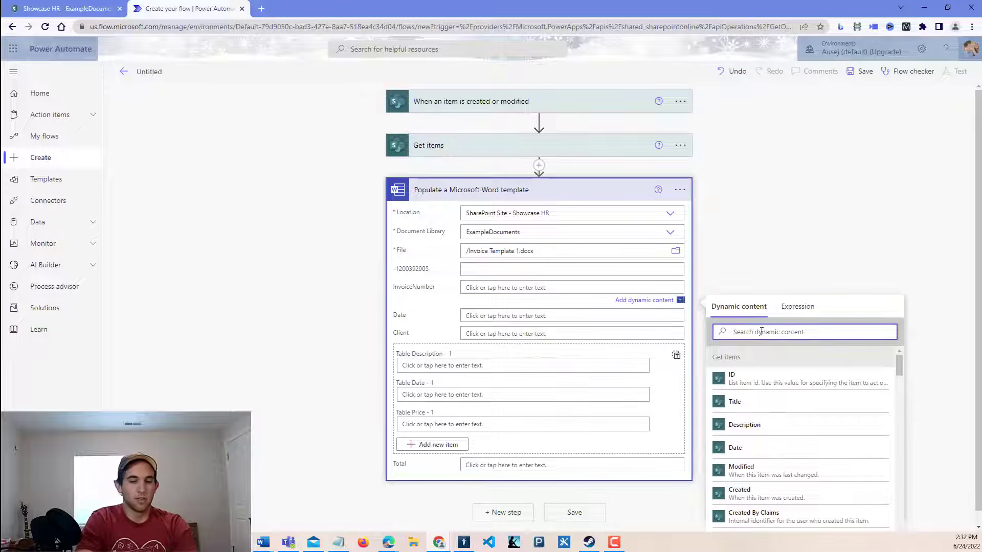
text(invoice)
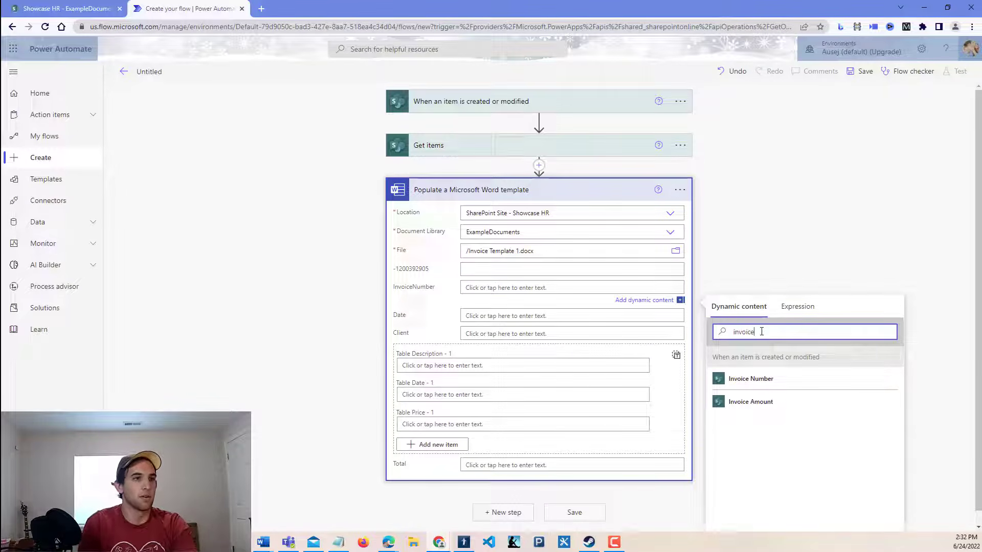
click(781, 379)
click(501, 318)
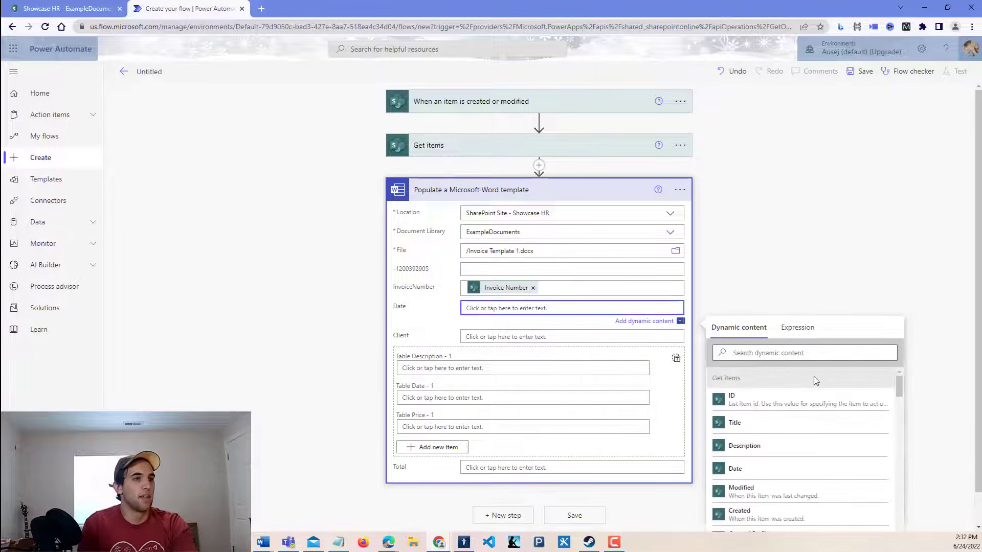
click(784, 351)
text(date)
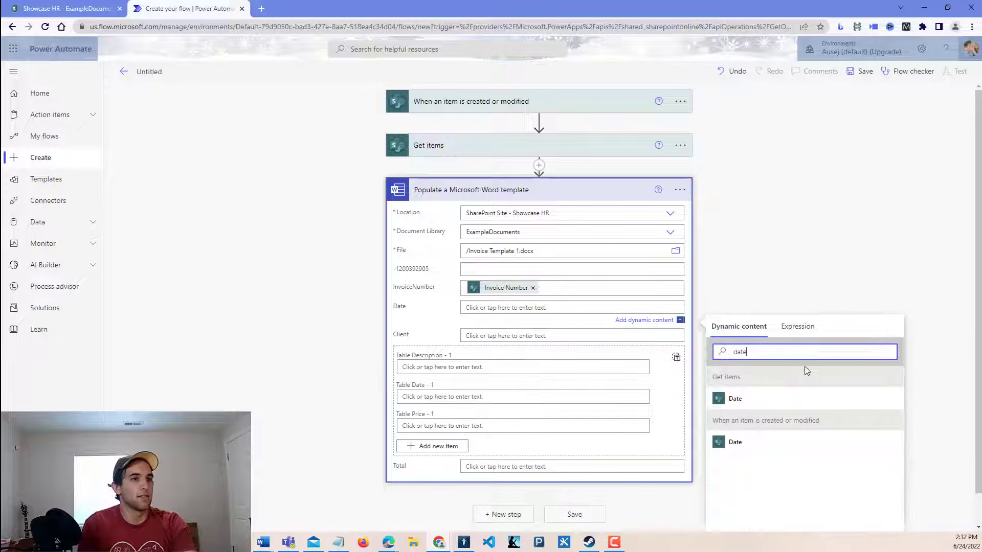
click(775, 443)
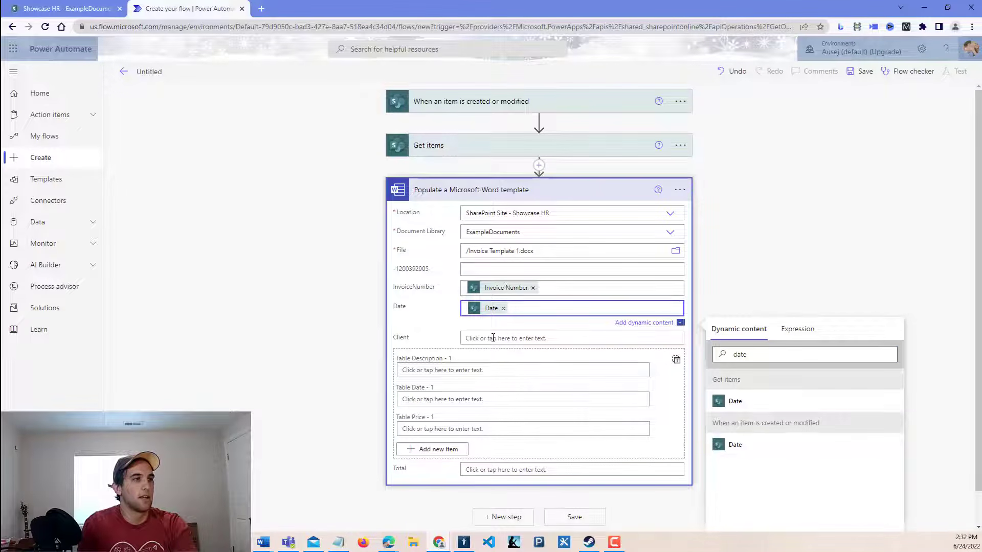
Set the template's Client field to the trigger's Client dynamic content
click(463, 338)
click(793, 371)
text(client)
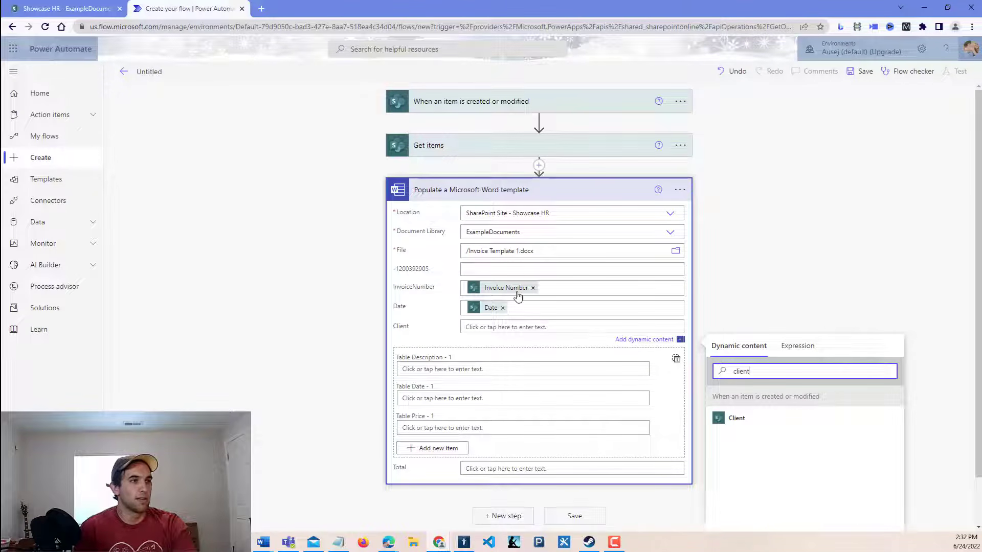
click(746, 424)
click(441, 321)
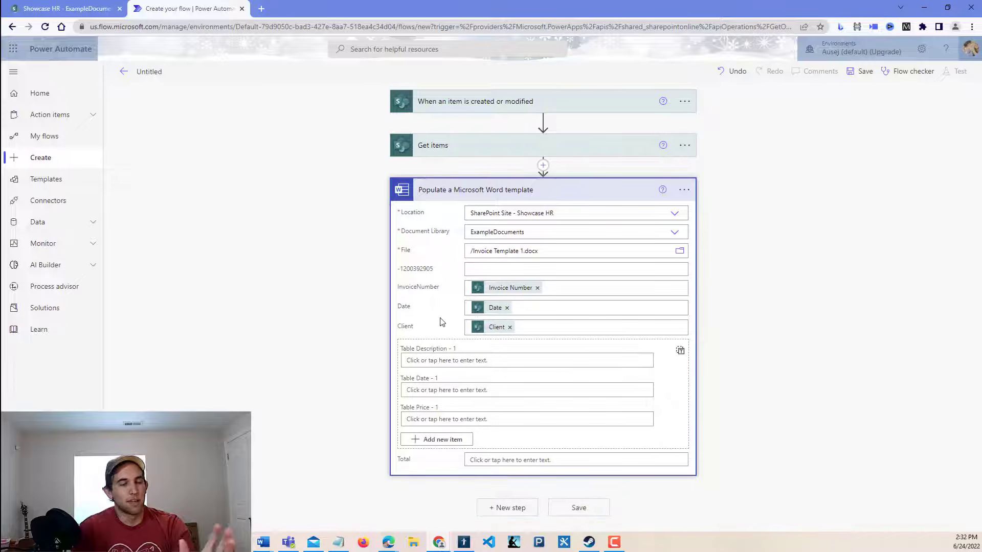
Set the template's Total field to the trigger's Invoice Amount dynamic content
click(466, 460)
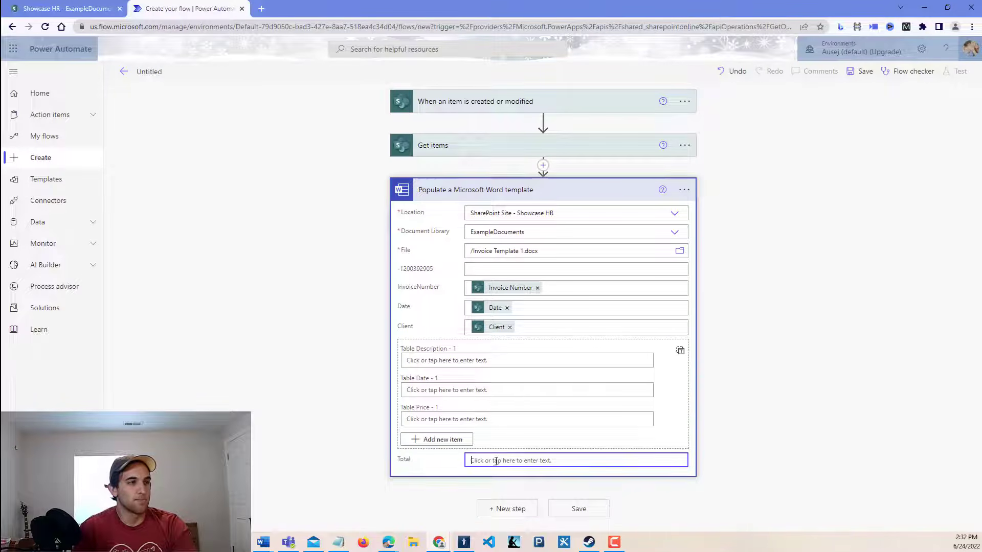
scroll(521, 404, down, 2)
click(748, 405)
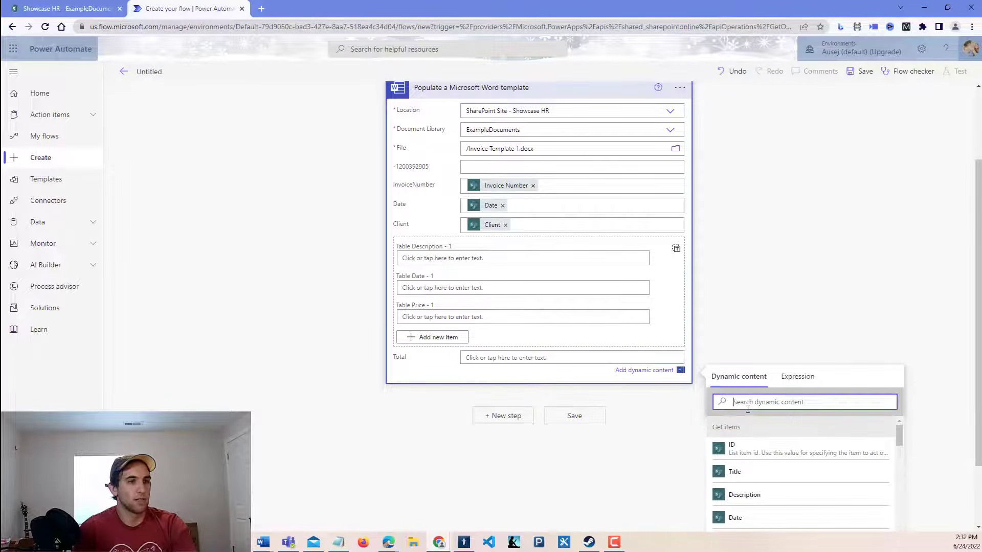
text(total)
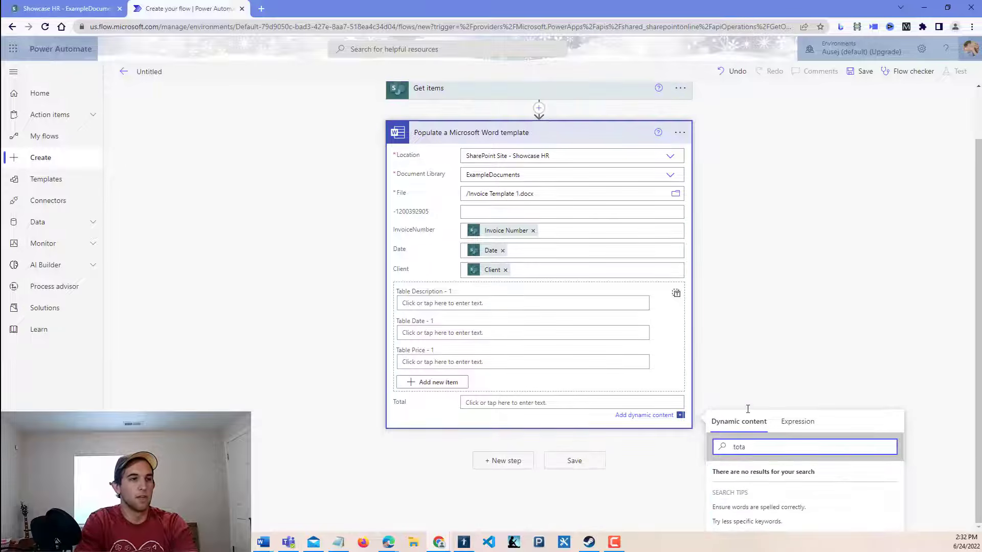
key(BackSpace)
key(BackSpace)
key(BackSpace)
key(BackSpace)
text(invoice)
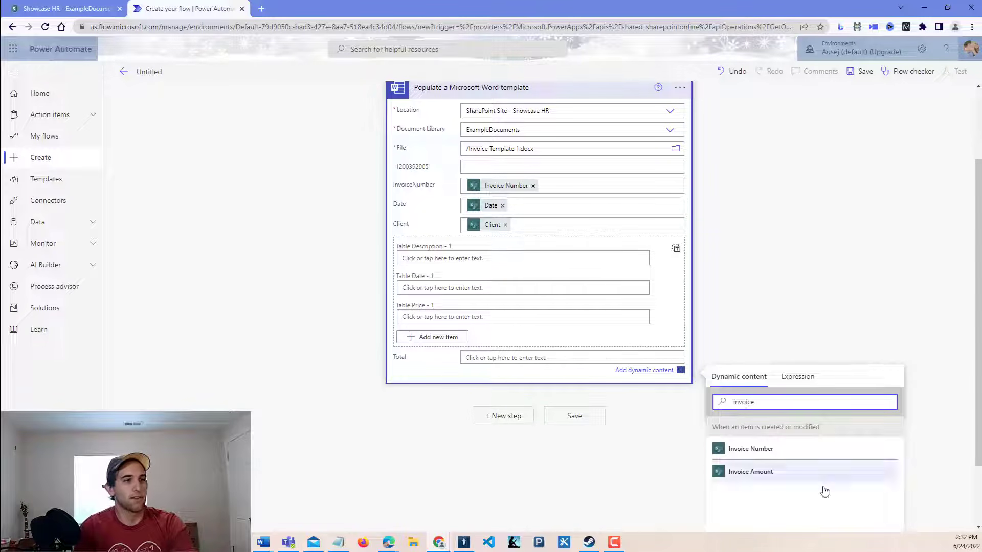
click(761, 479)
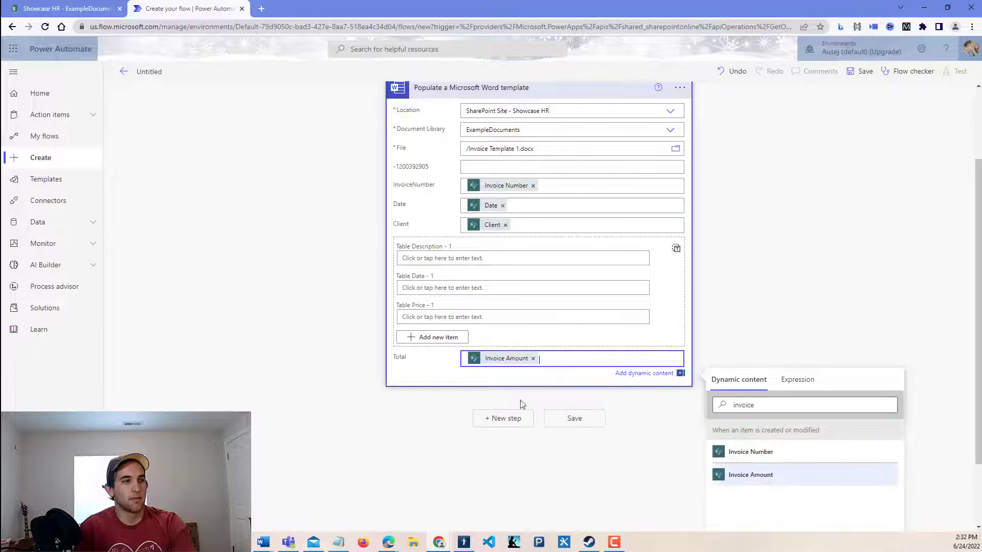
click(435, 368)
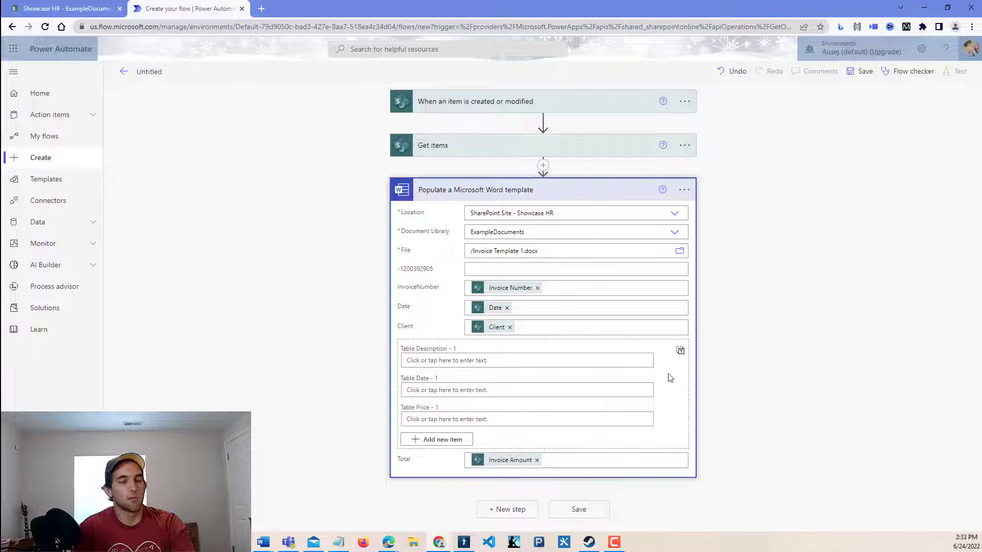
Fill the first table row with placeholder text: Description for the description, sdfs for the date and sdfsd for the price
click(428, 362)
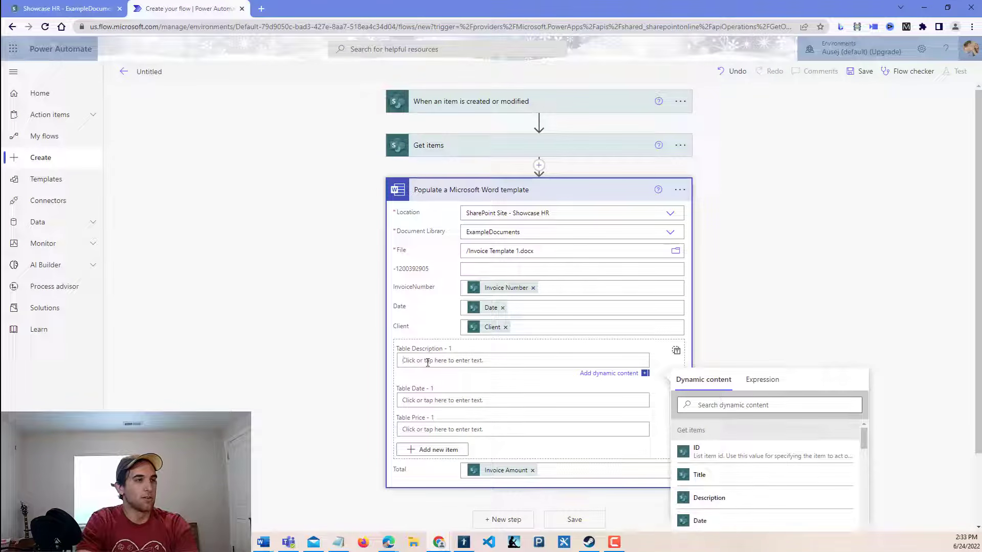
text(Description)
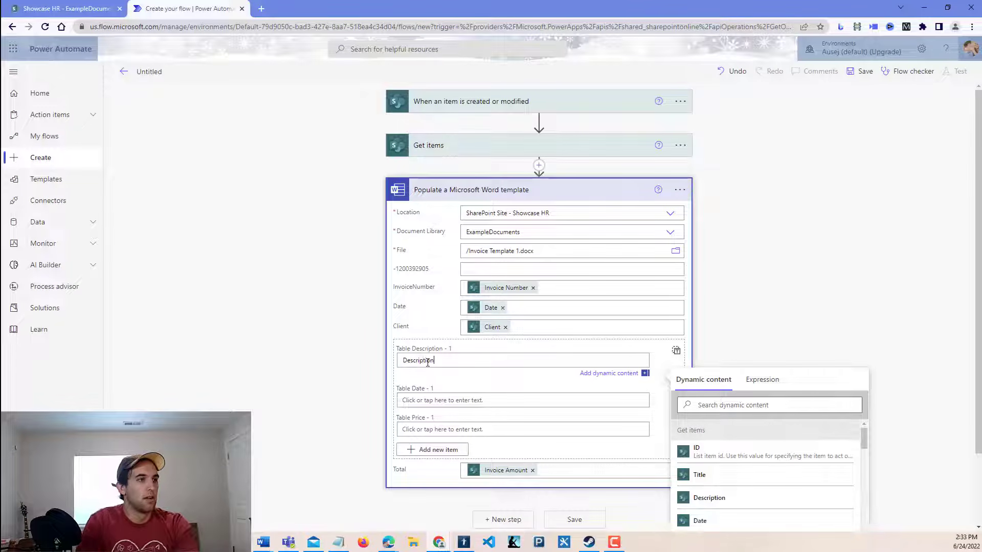
click(429, 402)
text(sdfs)
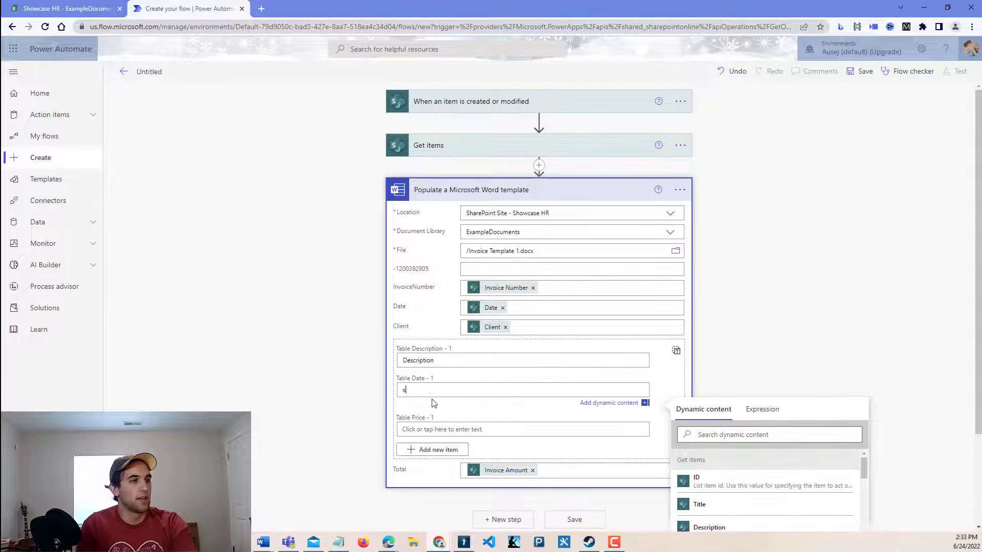
click(439, 431)
text(sdfsd)
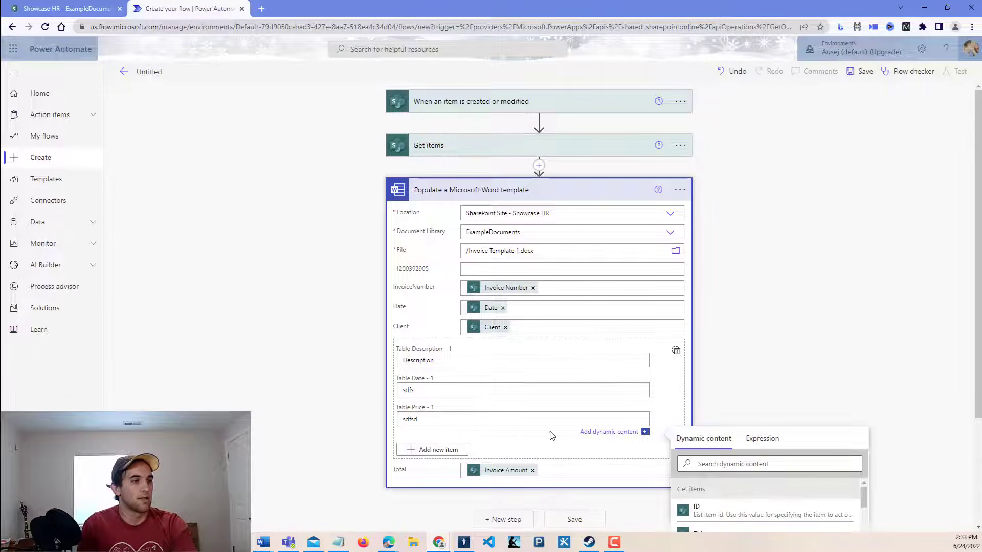
Add a second table row with the placeholder asdf as its description, date and price
click(438, 450)
scroll(435, 409, down, 2)
click(436, 366)
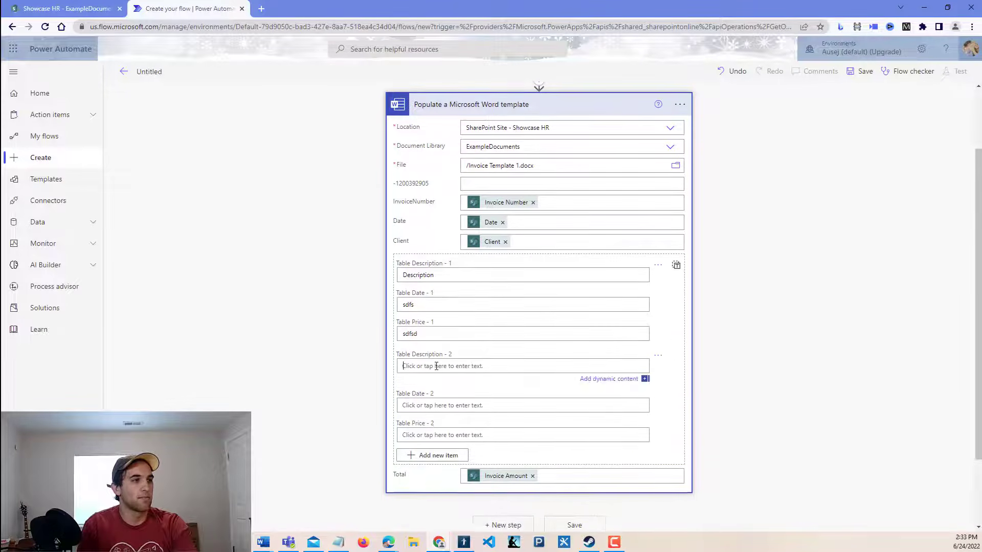
text(asdf)
click(437, 405)
text(asdf)
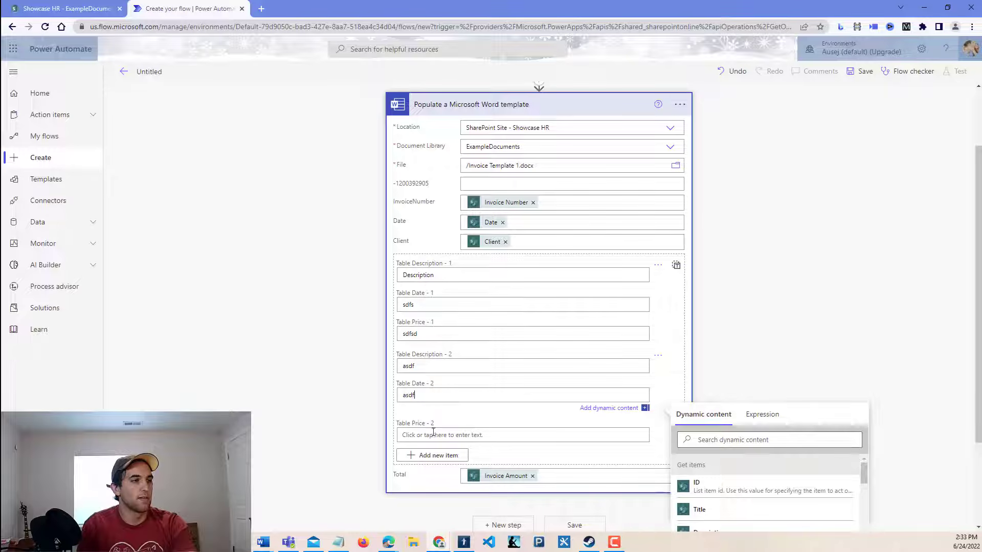
click(433, 434)
text(asdf)
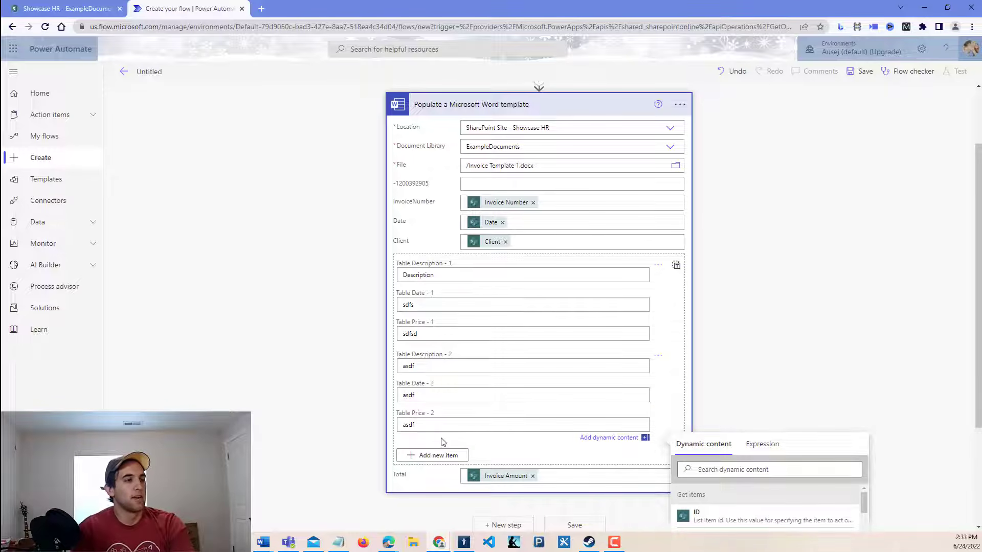
click(443, 442)
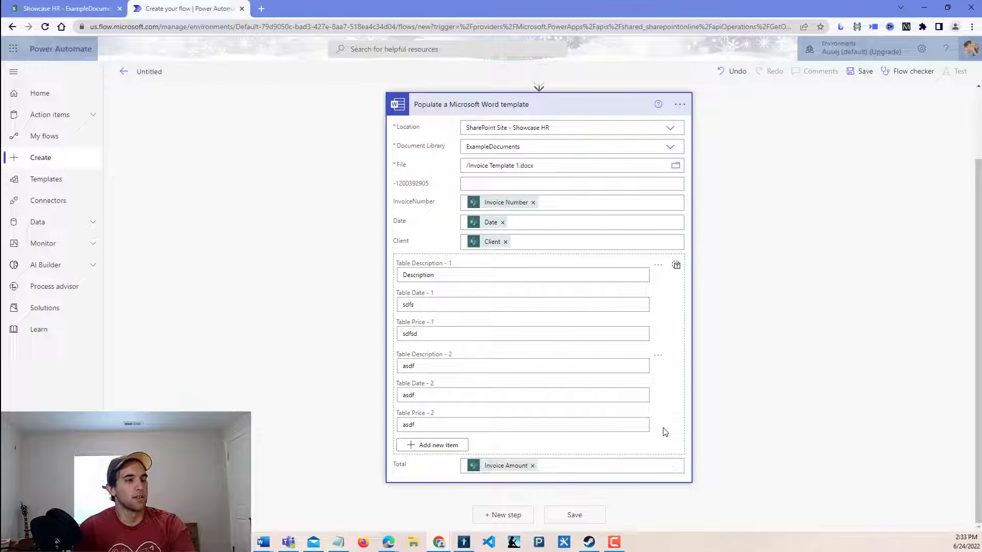
Switch the repeating table to entire-array input and delete the second object from its JSON, including the separating comma
click(676, 265)
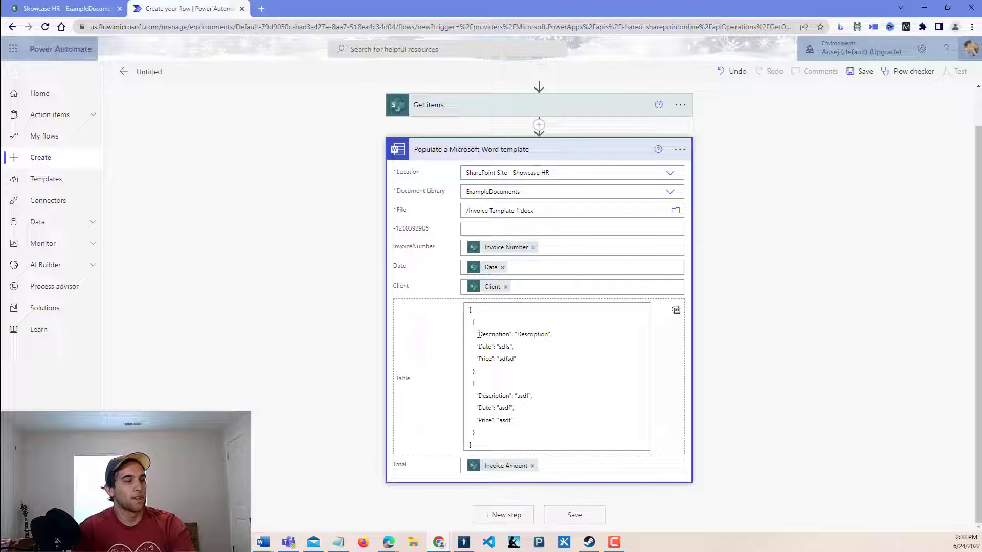
click(487, 375)
drag(481, 387, 477, 328)
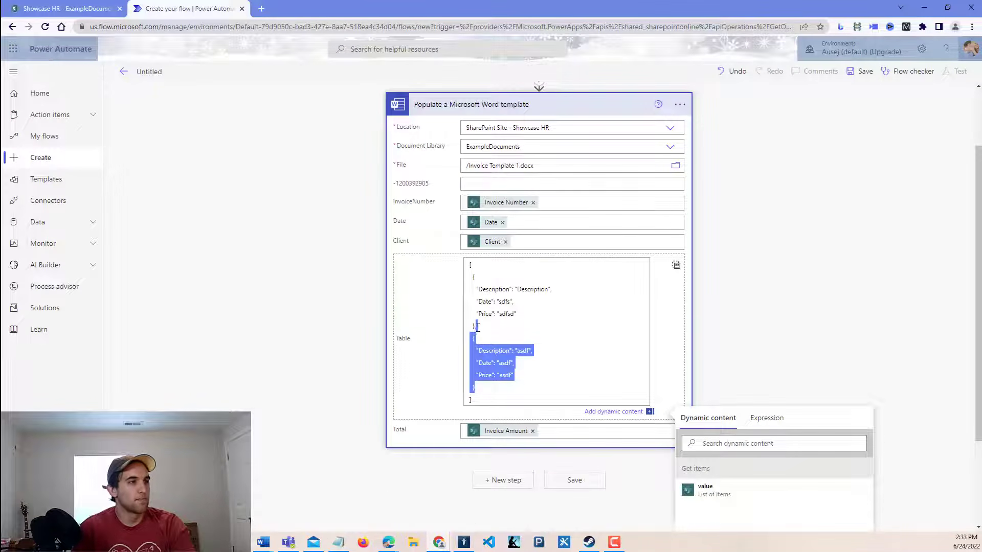
key(BackSpace)
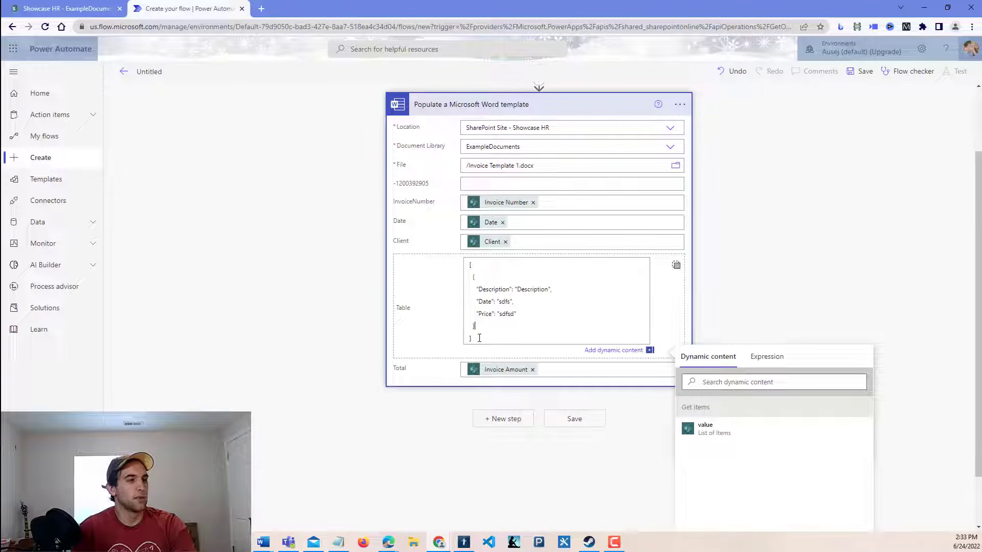
Copy the remaining JSON array from the Table field, then clear the field
drag(480, 339, 467, 269)
key(ctrl+c)
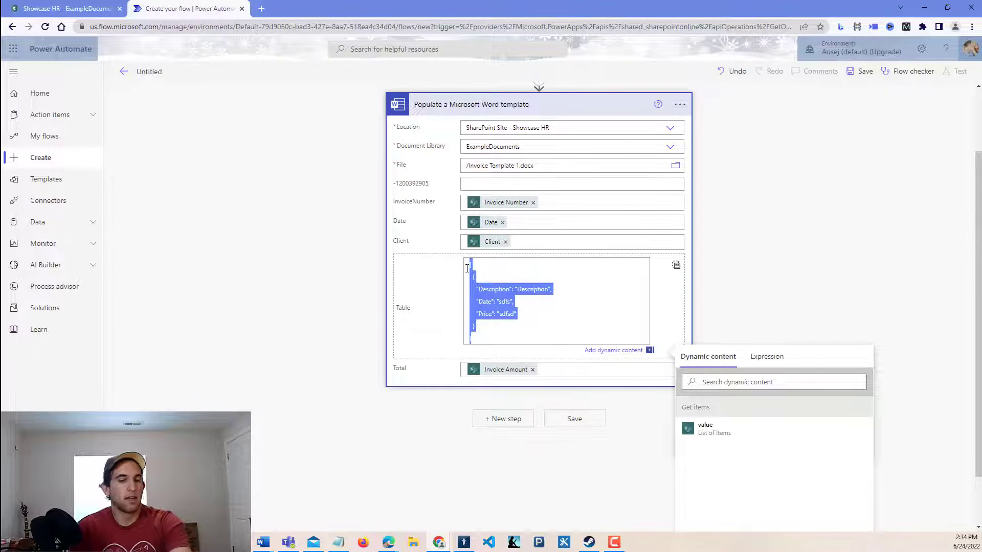
key(BackSpace)
Insert an Initialize variable action between Get items and Populate a Microsoft Word template
scroll(444, 309, up, 2)
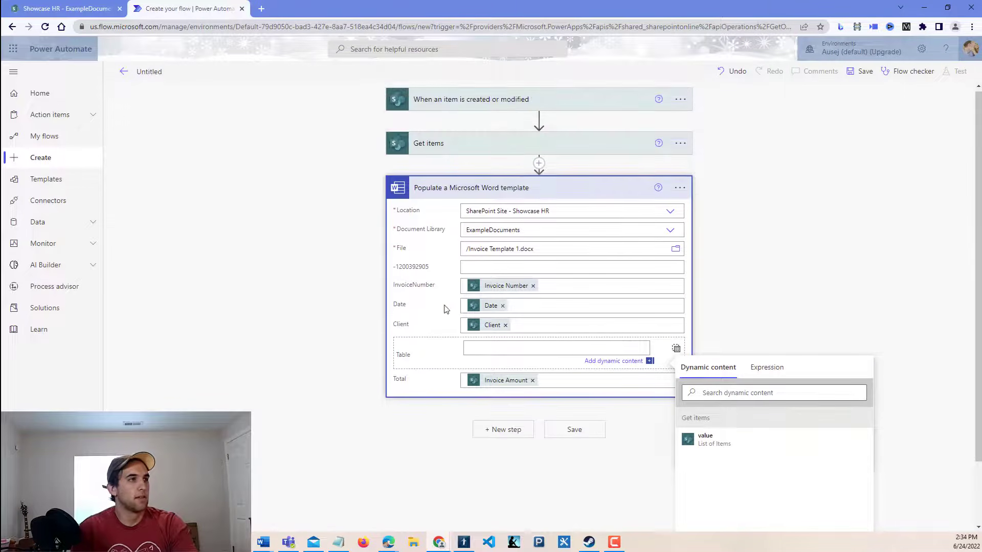
click(539, 164)
click(528, 182)
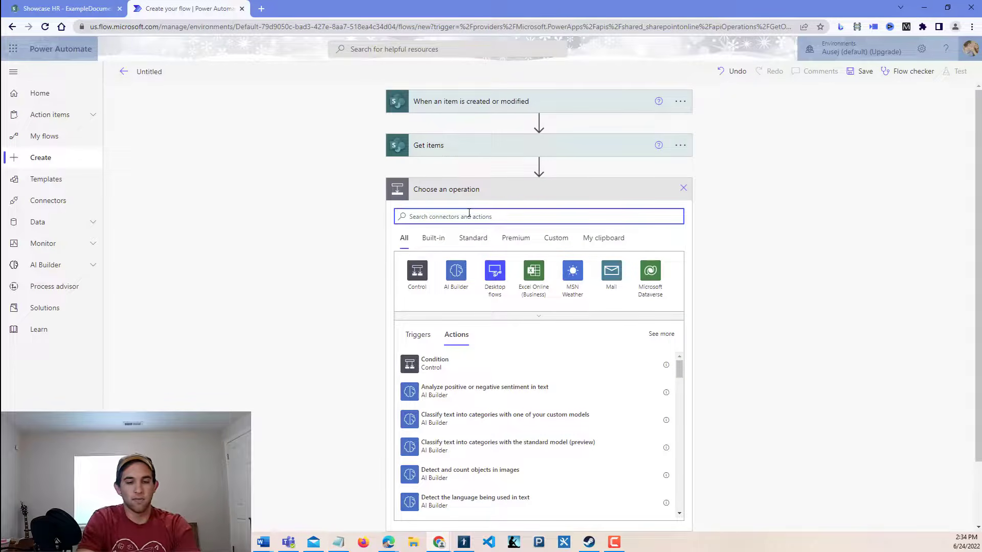
text(initialize)
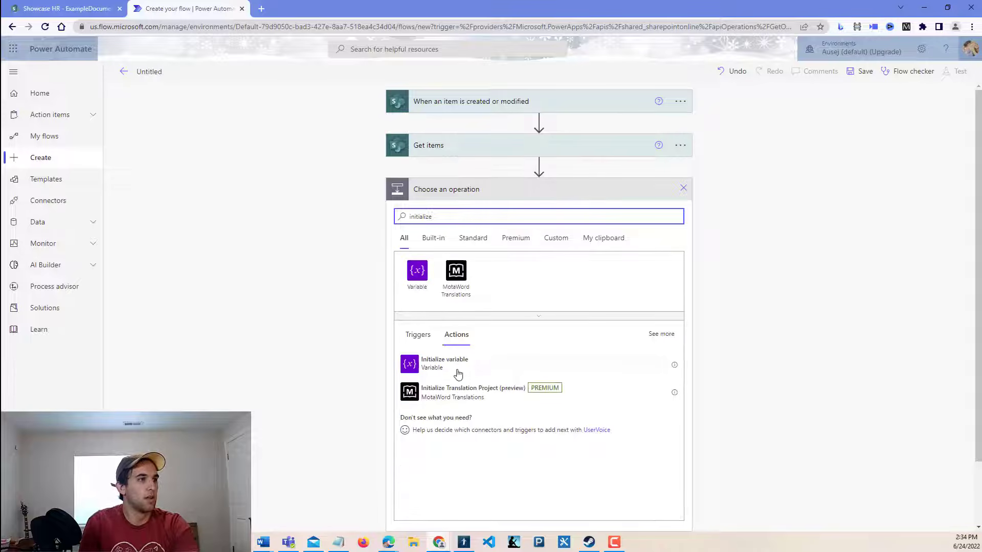
click(456, 367)
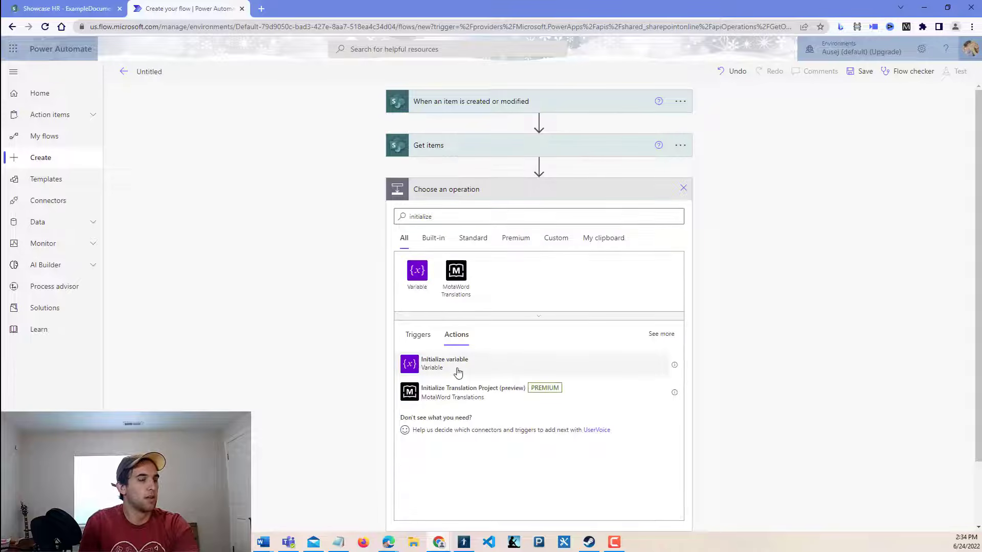
Name the new variable Table, set its type to Array, and collapse the action
click(495, 215)
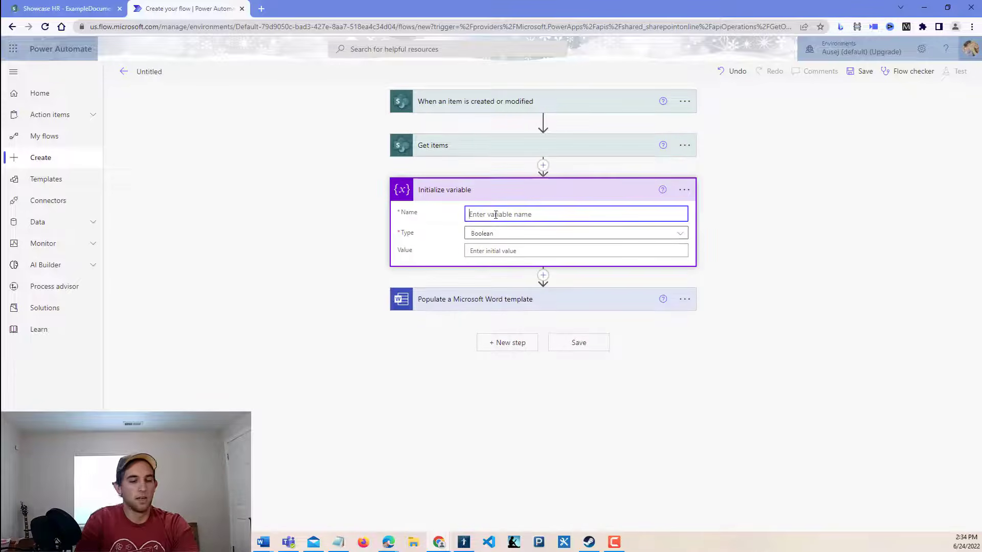
text(Table)
click(503, 236)
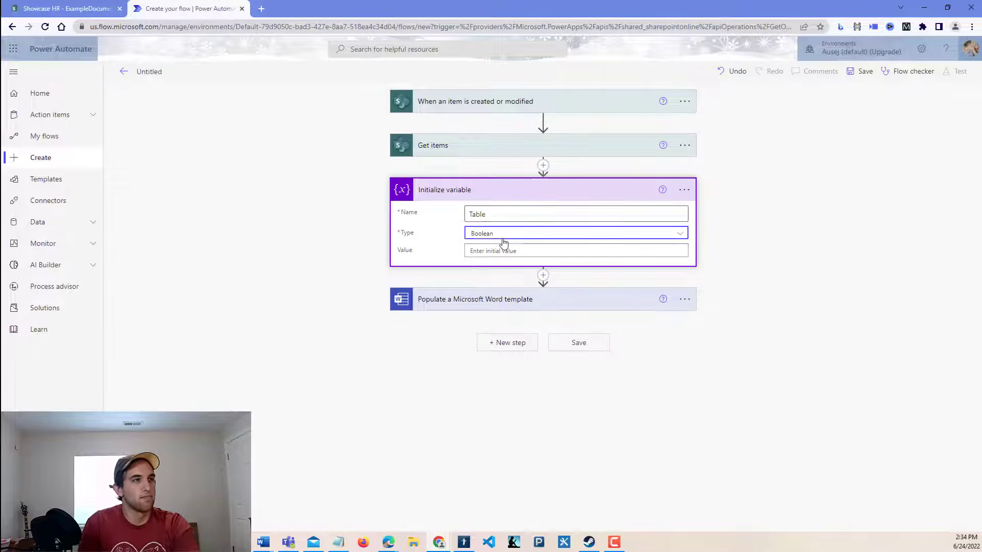
click(486, 341)
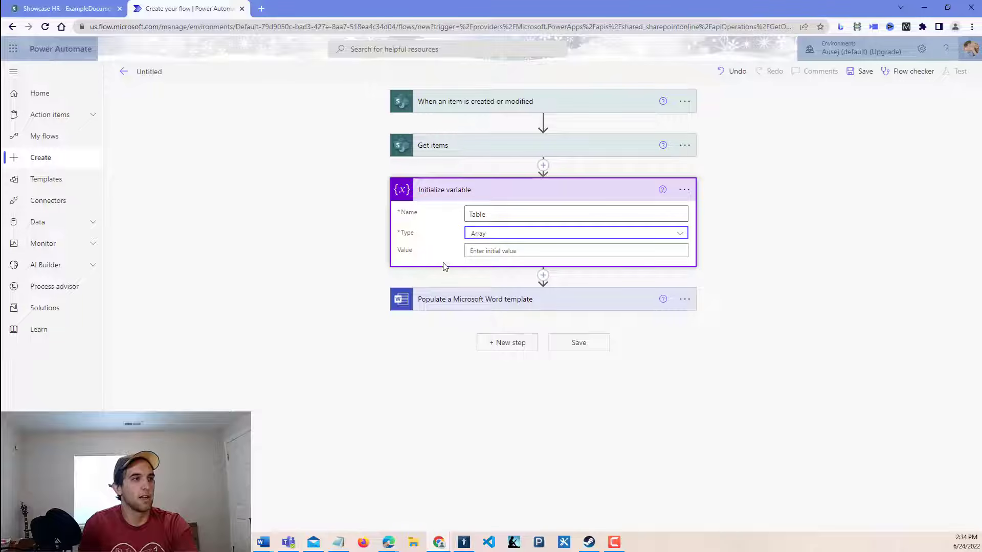
click(446, 200)
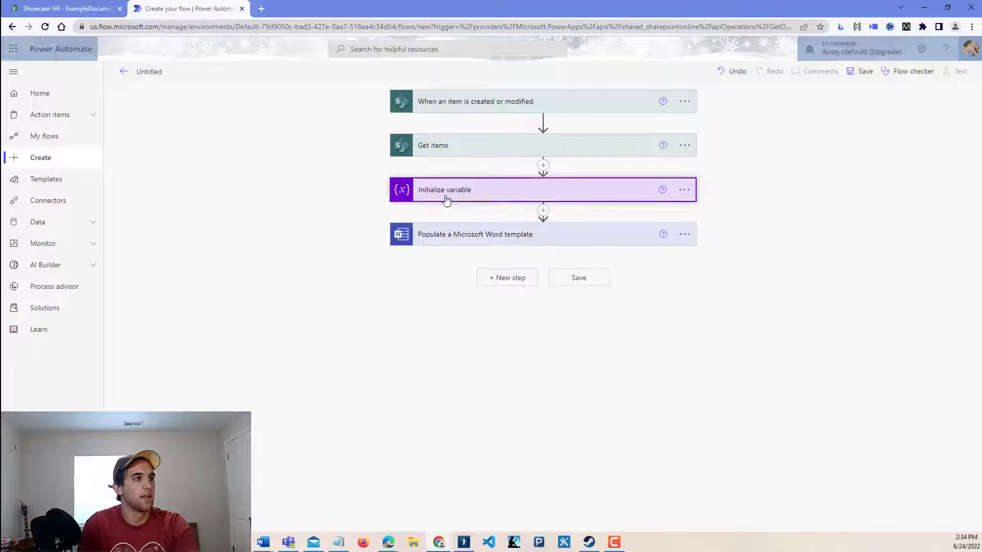
Insert an Append to array variable action after Initialize variable and choose Table as the variable it appends to
click(543, 210)
click(543, 224)
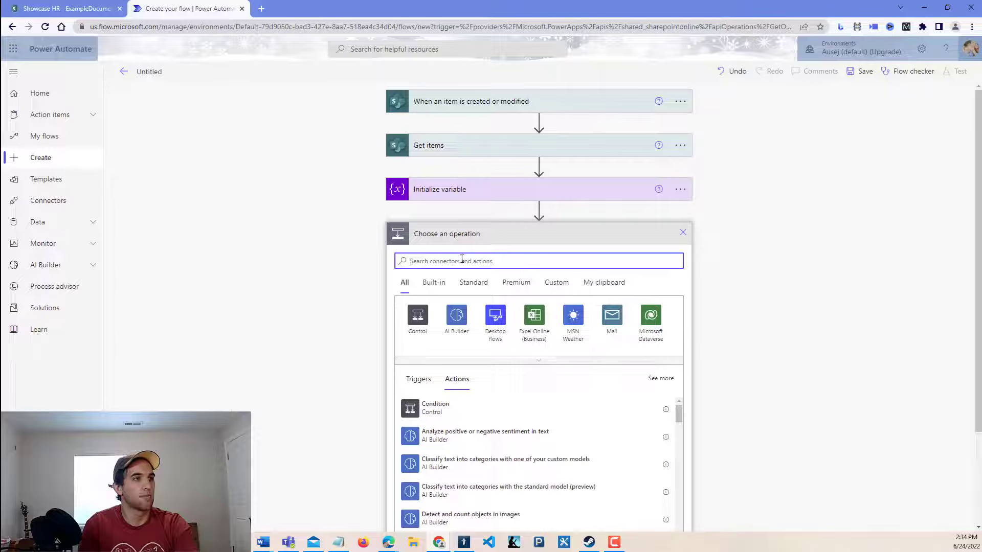
text(append to ar)
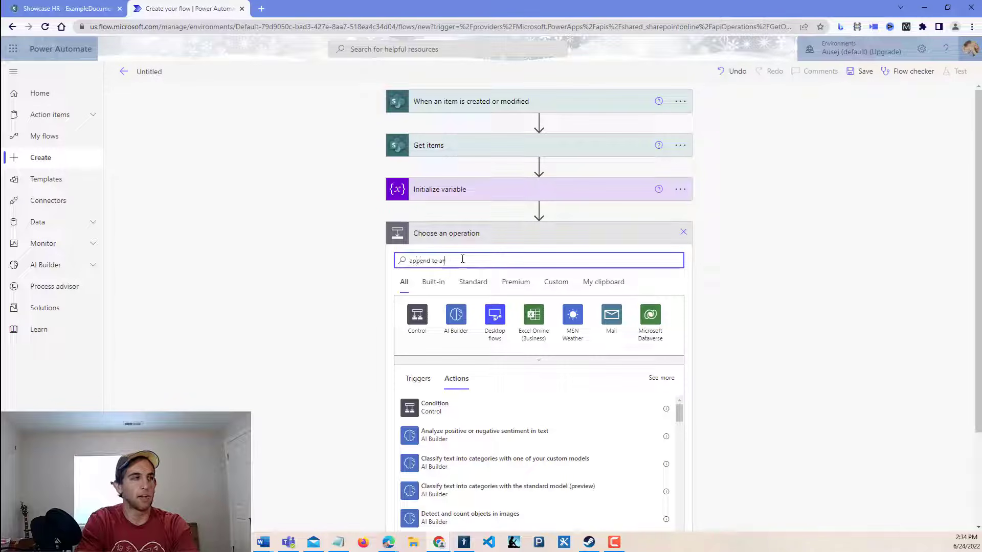
text(ray)
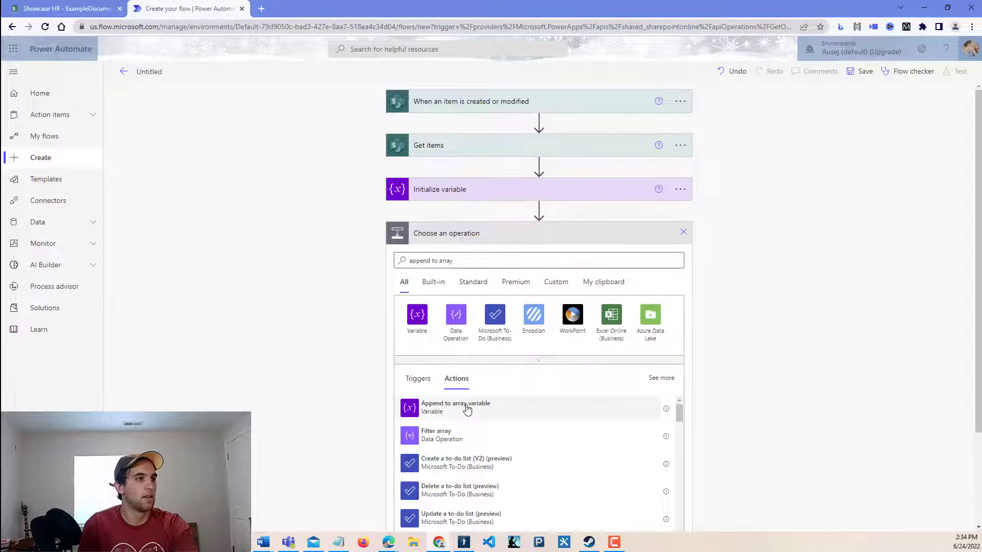
click(466, 409)
click(496, 258)
click(491, 292)
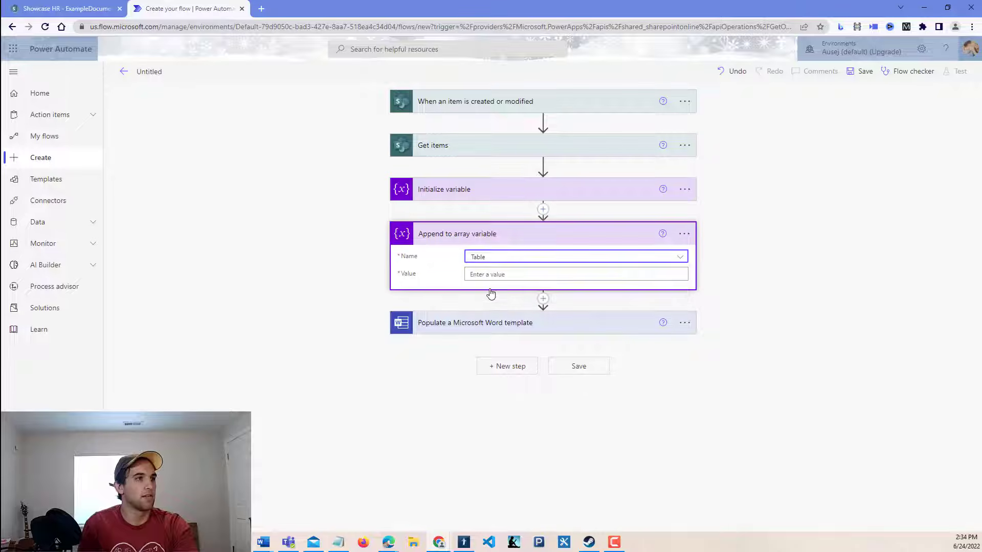
Paste the copied JSON as the value to append and remove its outer square brackets, leaving only the single object
click(486, 275)
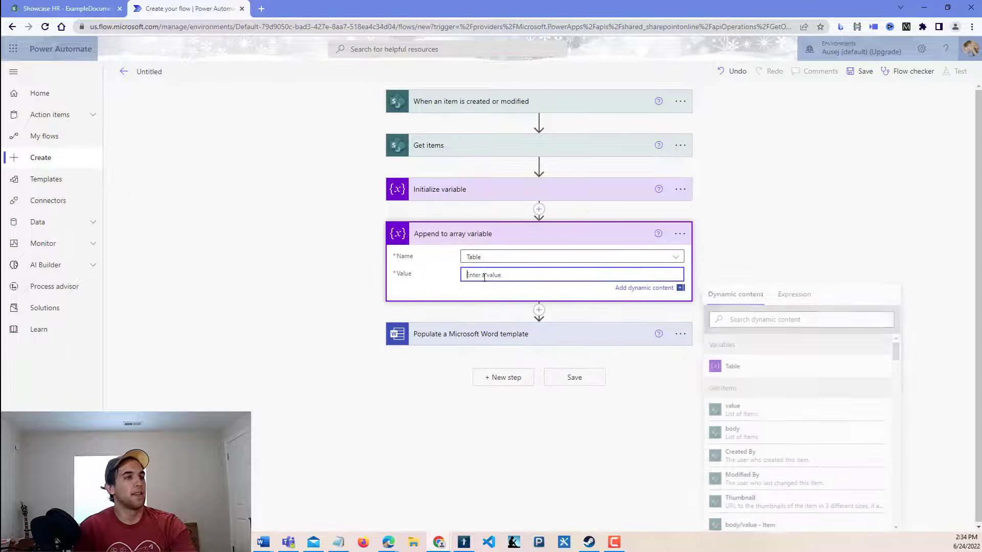
key(ctrl+v)
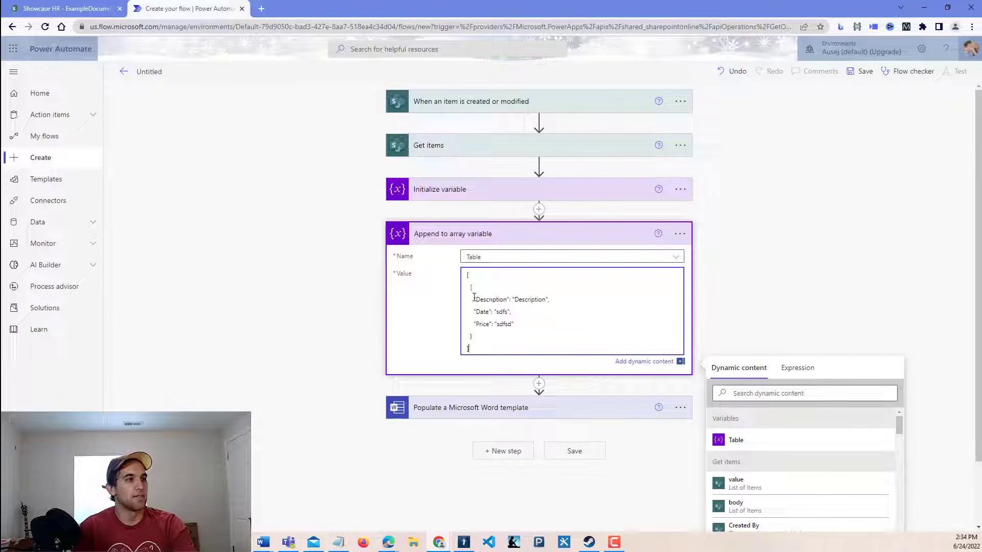
drag(474, 298, 552, 300)
drag(474, 311, 510, 311)
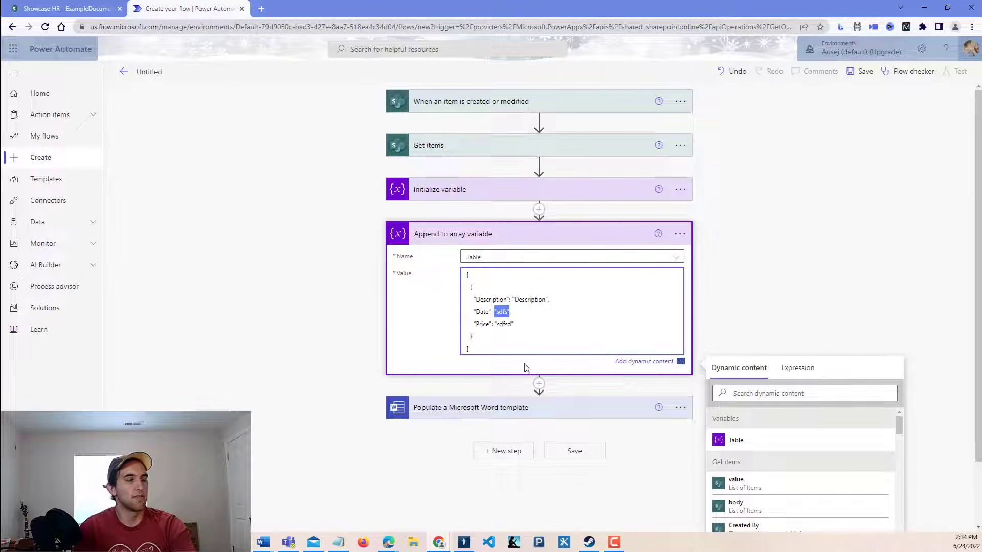
click(550, 331)
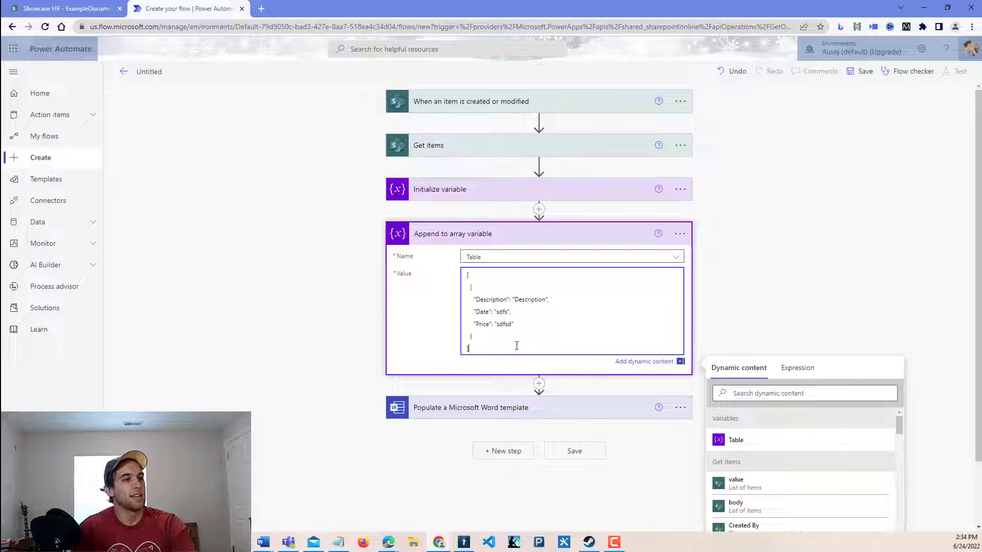
key(BackSpace)
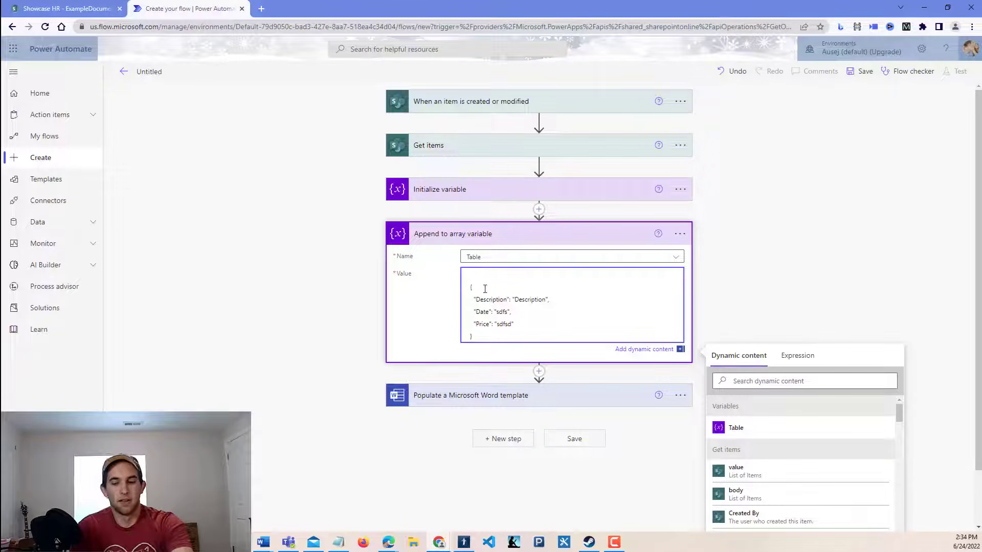
key(Delete)
click(563, 291)
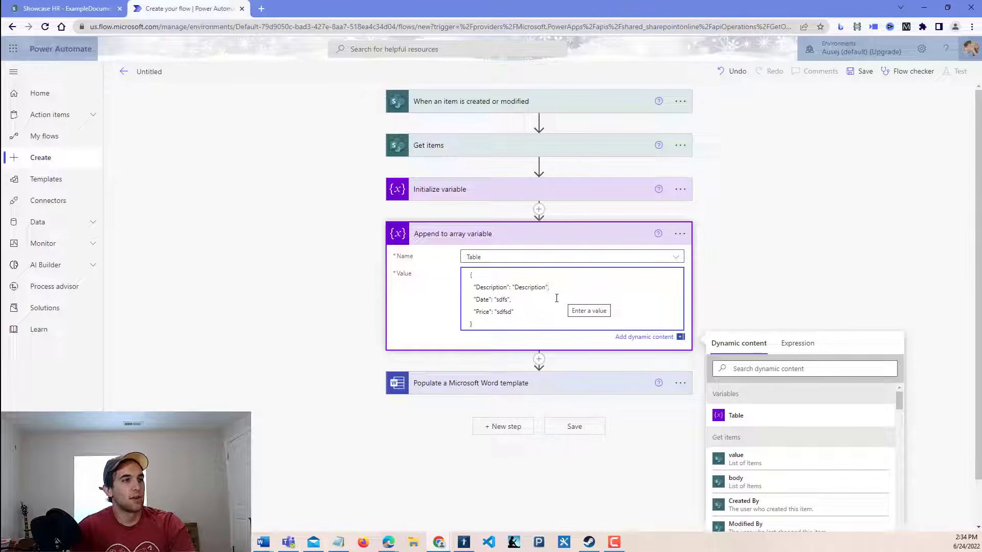
Replace the Description placeholder value in the JSON object with the Description dynamic content from Get items
drag(548, 287, 512, 287)
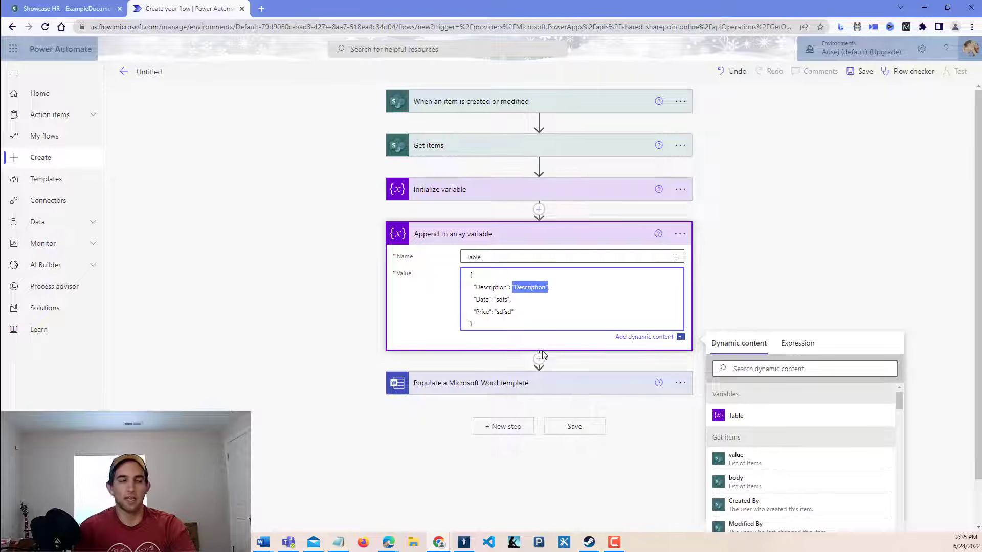
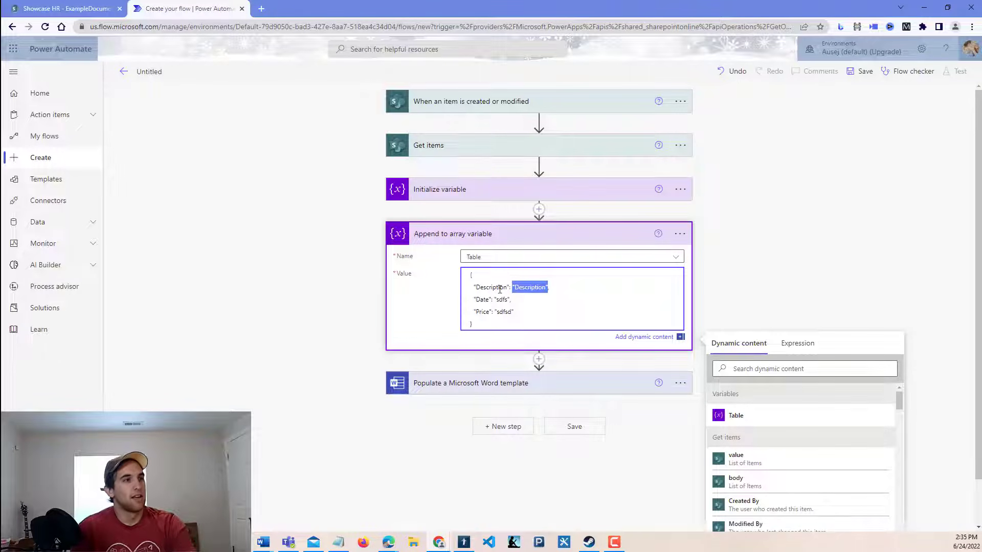
click(785, 368)
text(descripo)
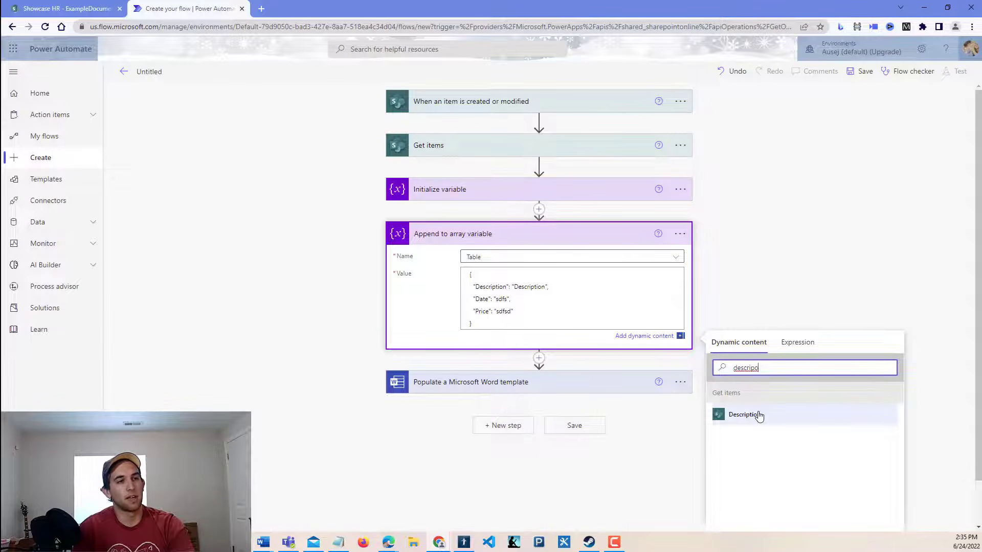
click(759, 416)
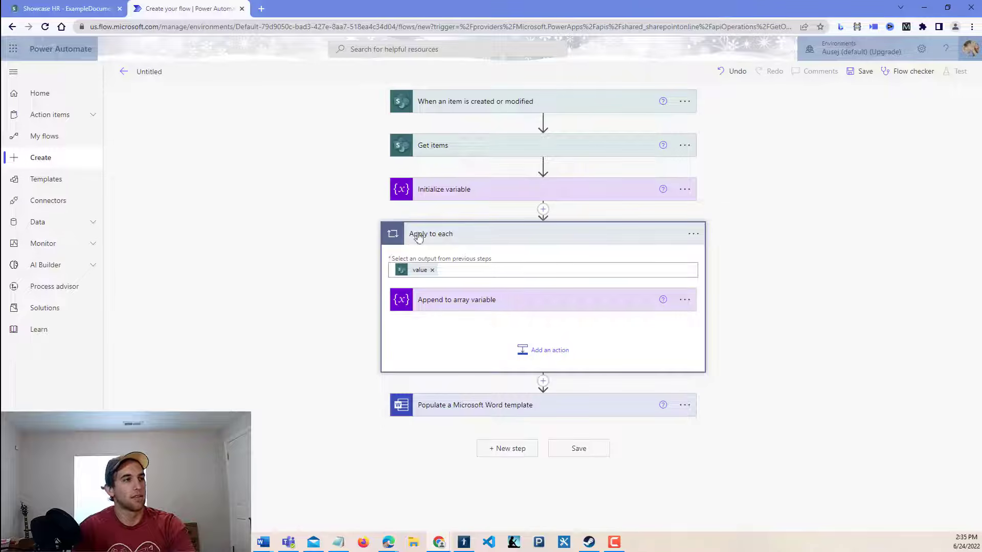
Reopen the append action inside the Apply to each loop and insert the Get items Date dynamic content on the JSON's Date line
mouse_move(418, 275)
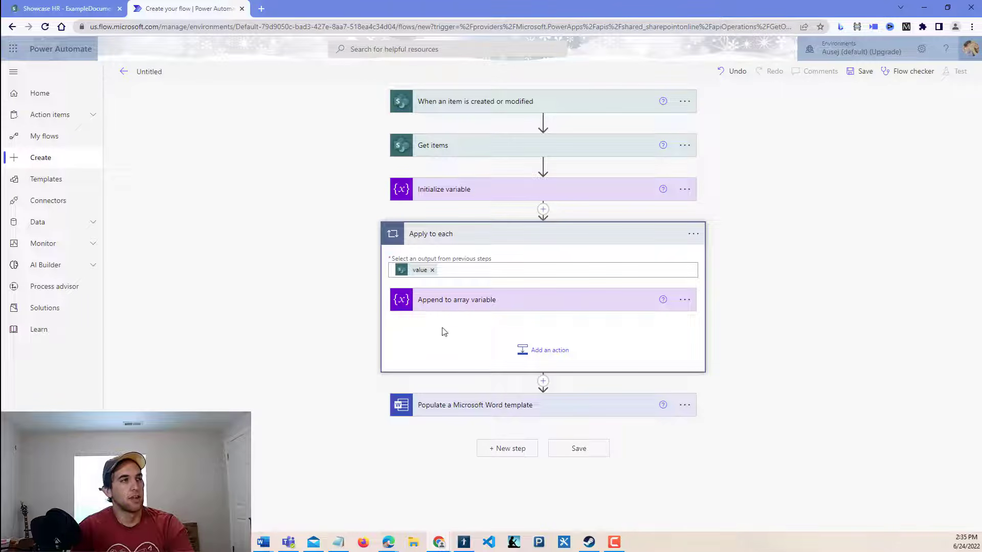
click(445, 305)
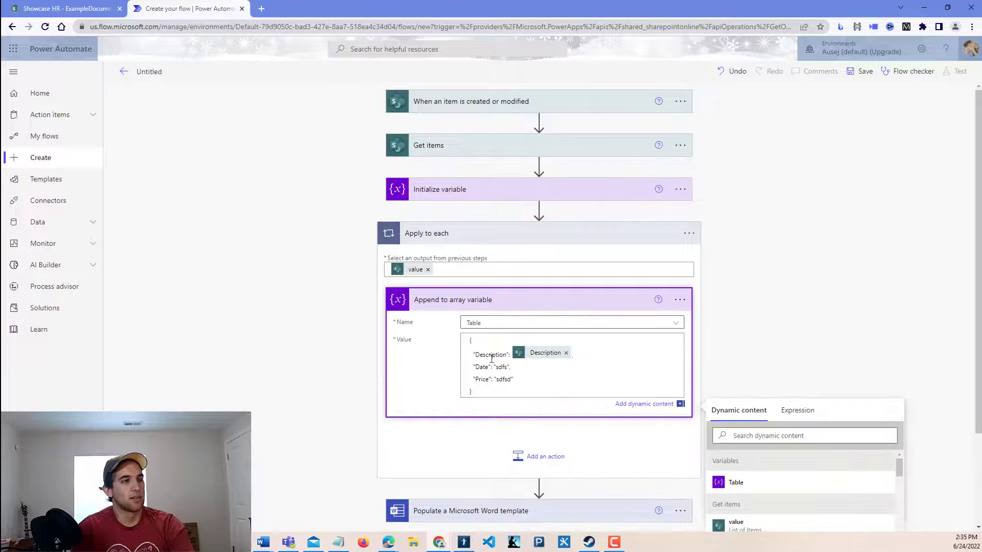
click(518, 367)
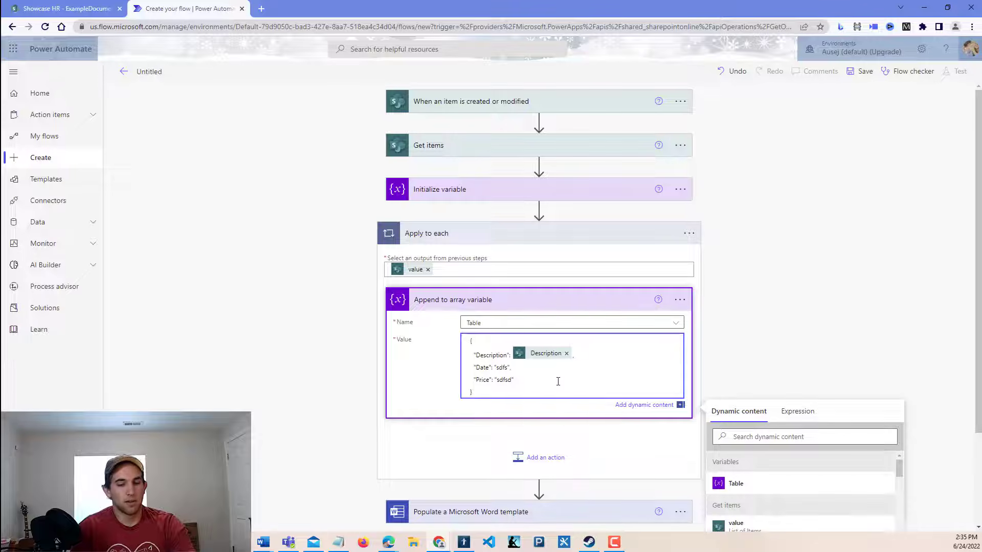
scroll(558, 382, down, 2)
click(758, 319)
text(Date)
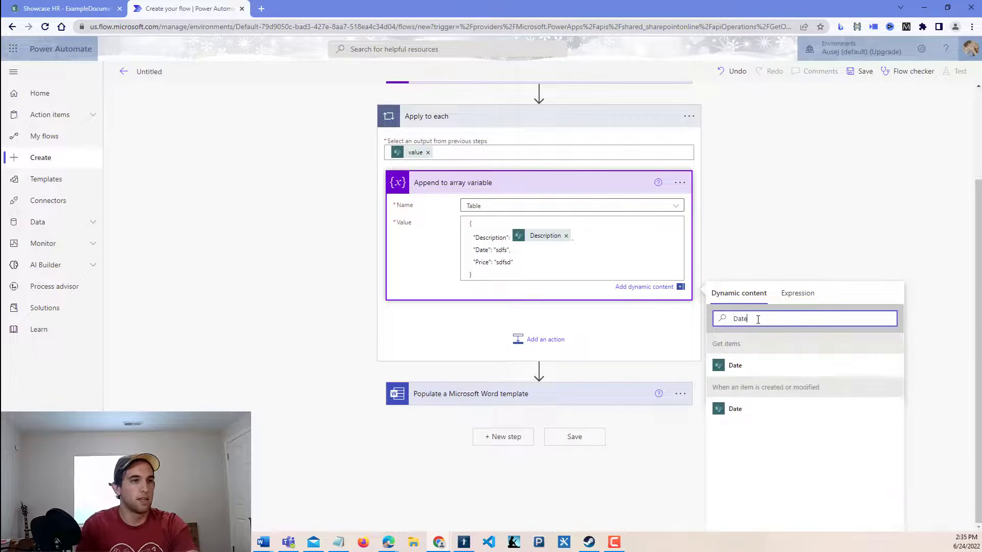
click(738, 366)
click(570, 252)
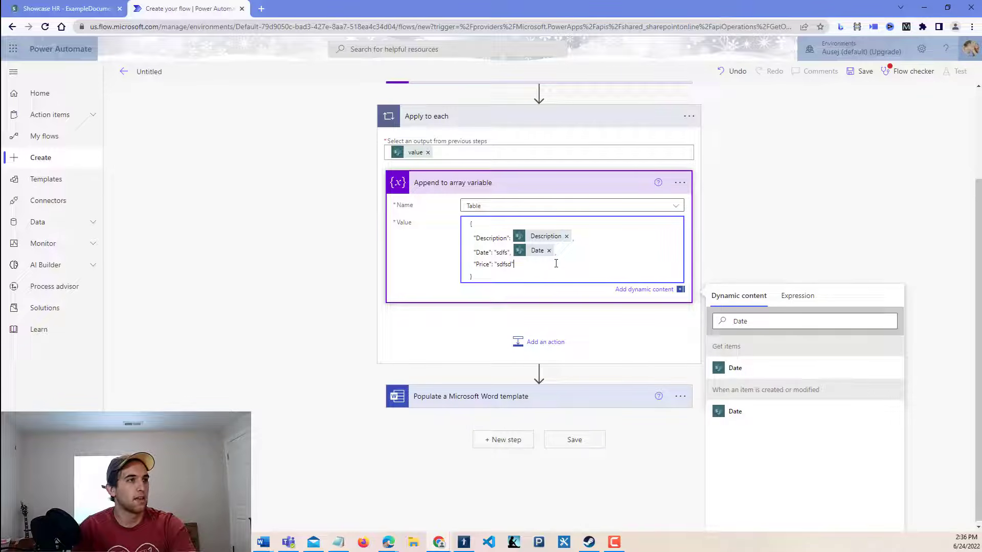
Delete the sdfs and sdfsd placeholder values from the Date and Price lines of the JSON
click(509, 258)
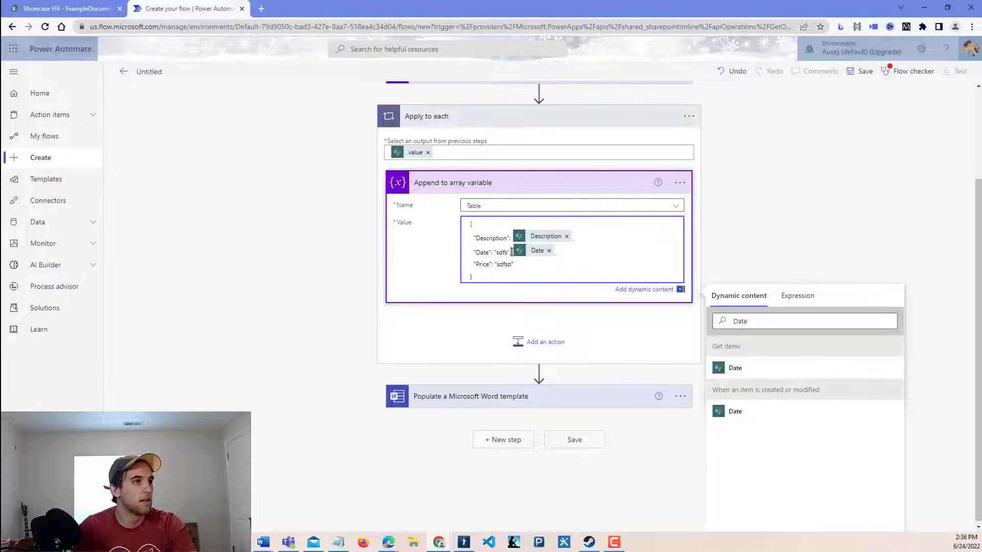
drag(512, 252, 494, 265)
key(BackSpace)
key(BackSpace)
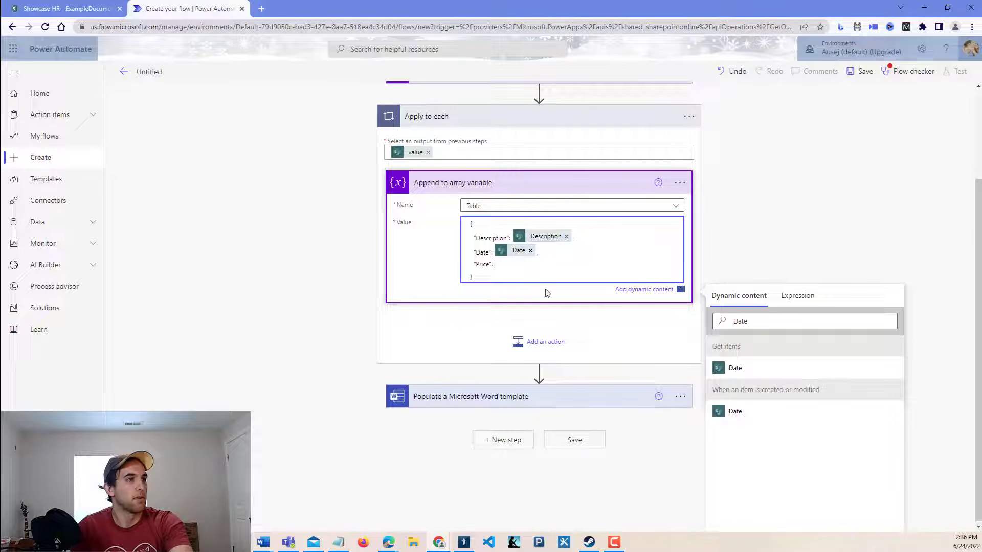
Insert the Price dynamic content from Get items as the value of the JSON's Price key
click(726, 321)
text(price)
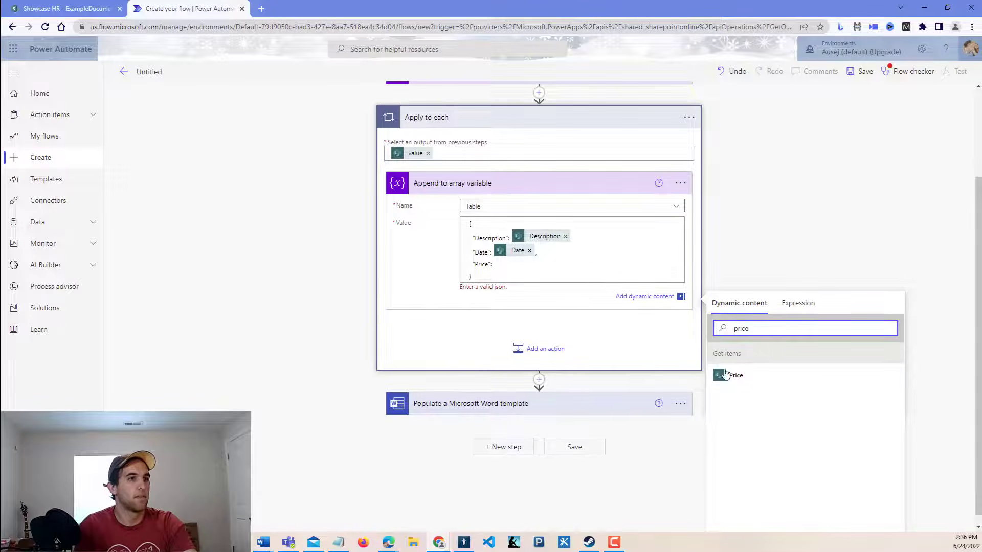
click(726, 375)
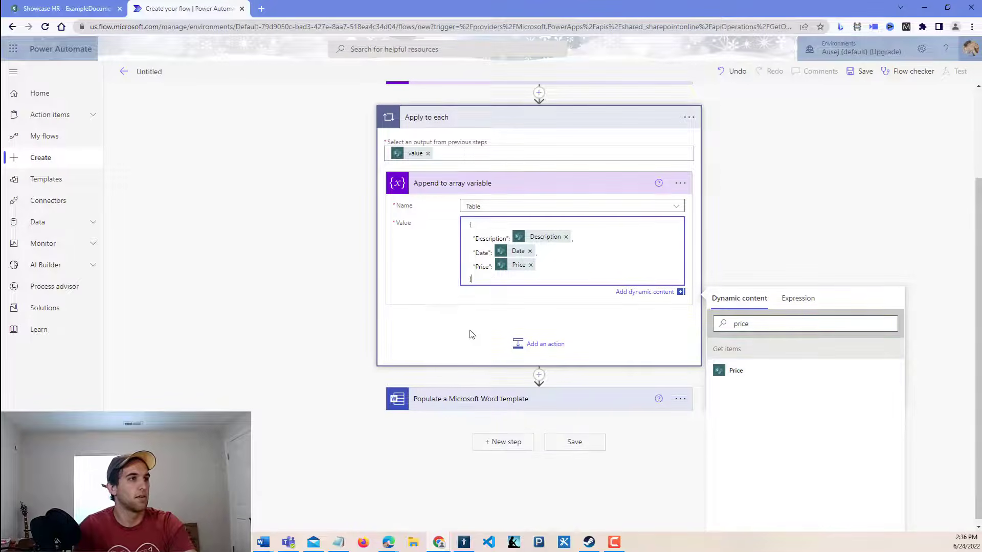
Collapse the Append to array variable action and its Apply to each loop
click(440, 296)
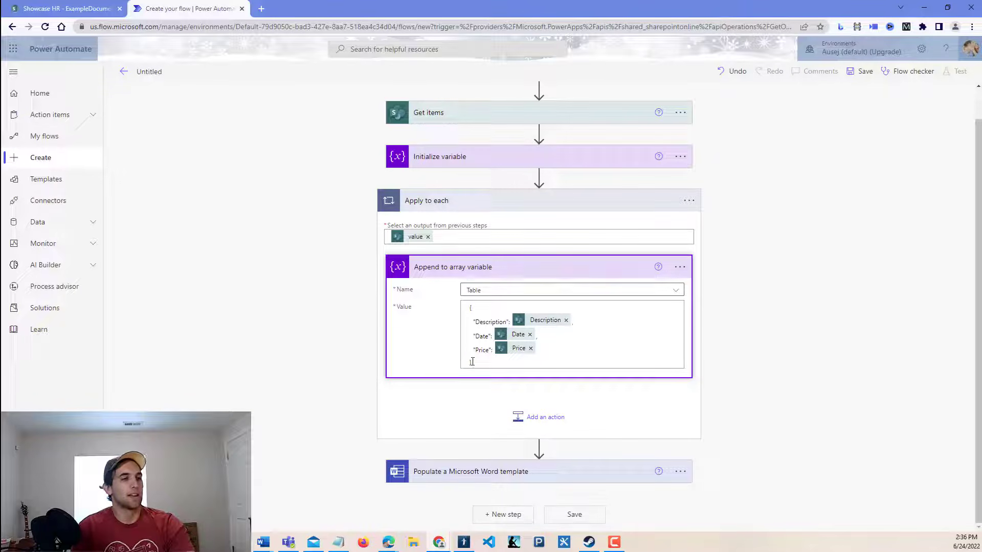
click(472, 362)
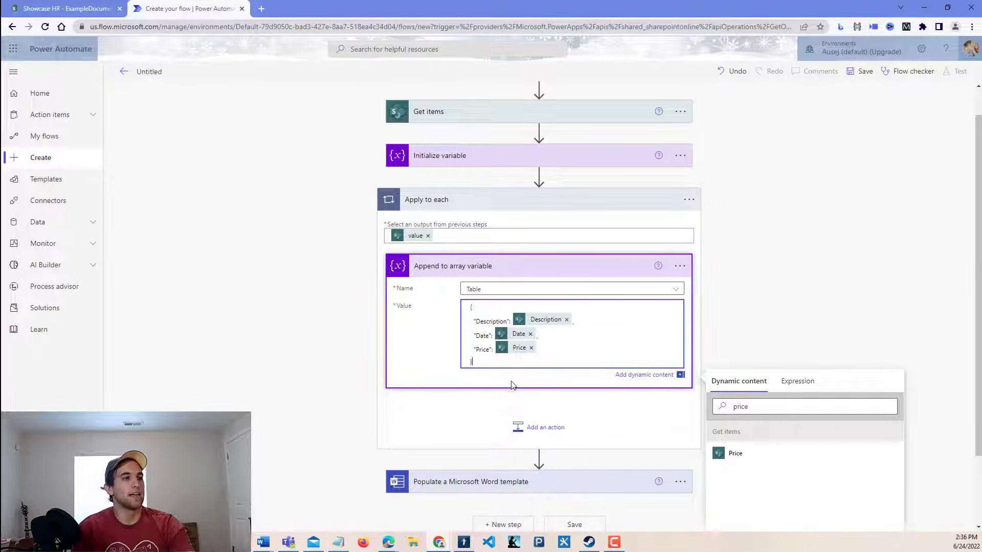
click(441, 395)
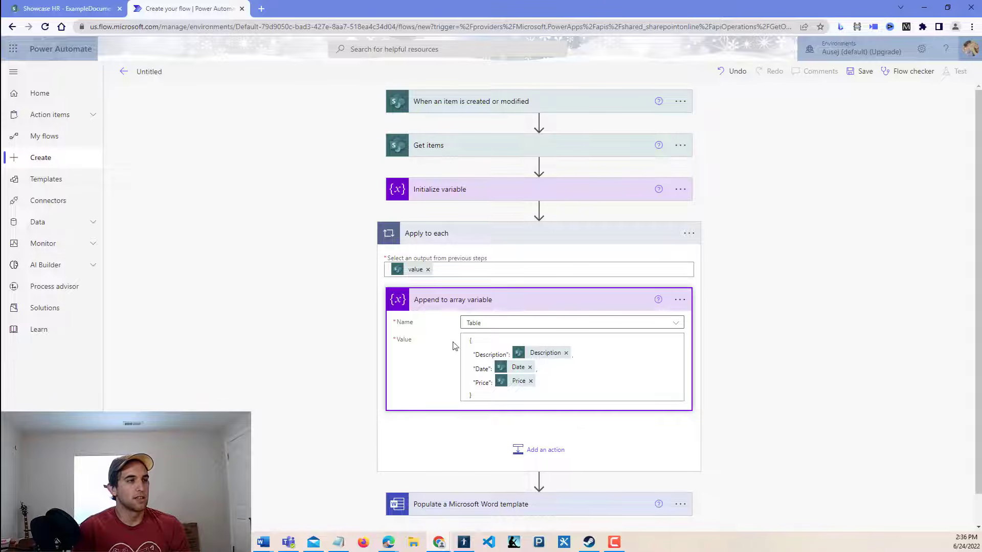
click(438, 305)
click(427, 240)
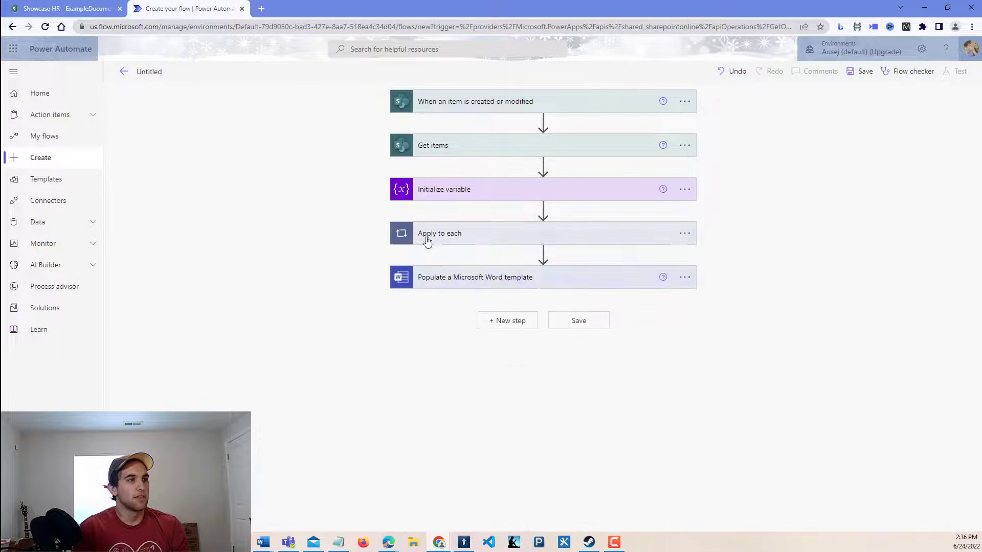
Fill the Table field of the Populate a Microsoft Word template action with the Table array variable
click(443, 276)
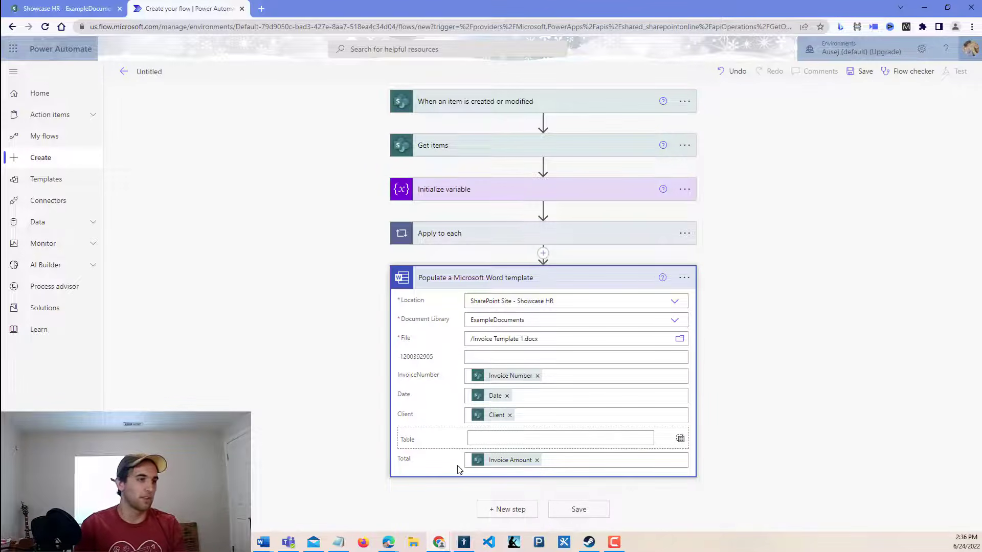
click(484, 439)
scroll(424, 402, down, 3)
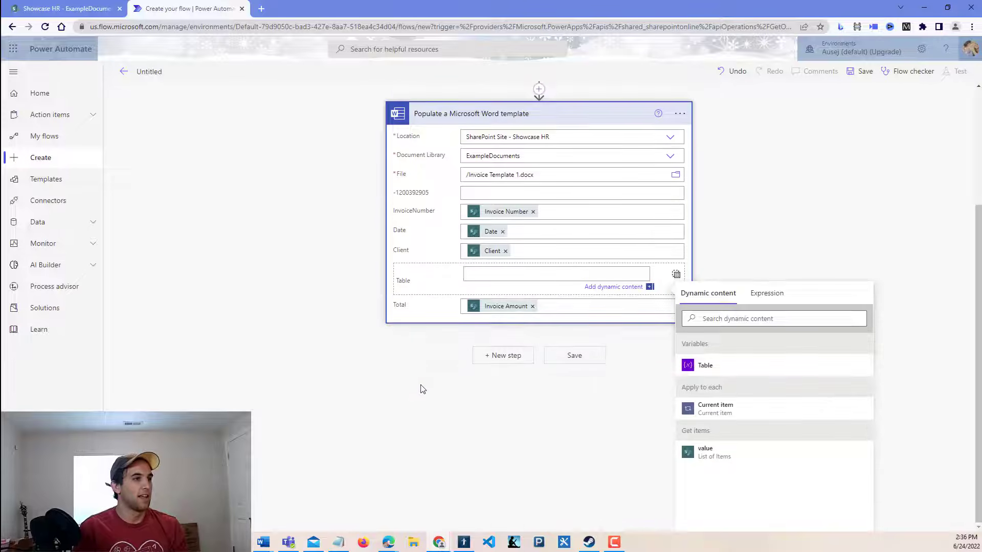
click(720, 374)
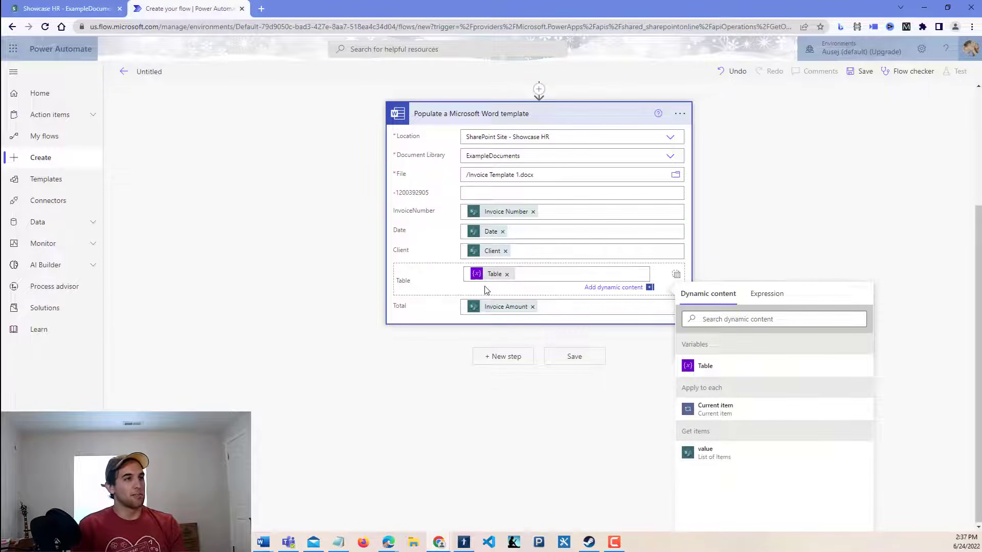
scroll(462, 369, up, 3)
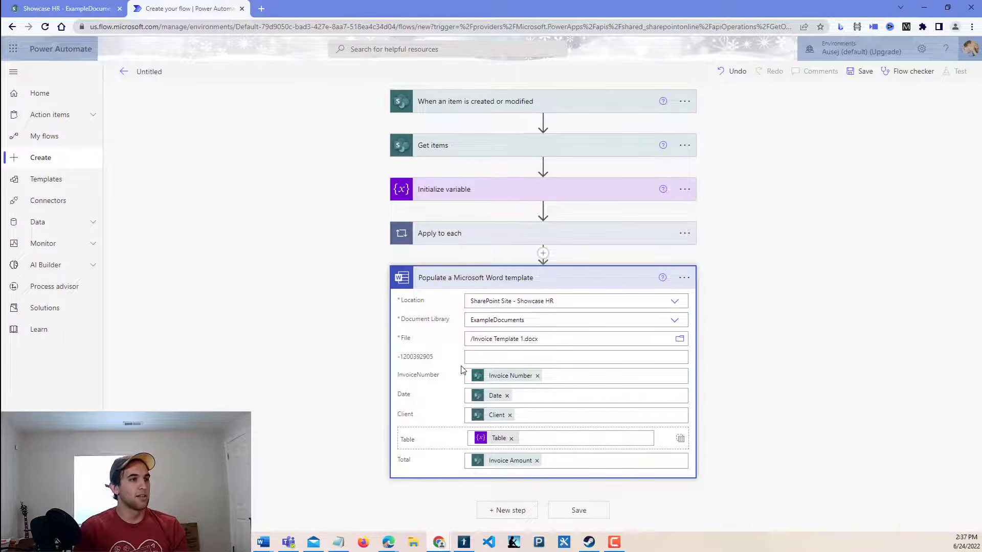
Add a SharePoint Get file content action between the Apply to each loop and the Populate a Microsoft Word template action
click(481, 358)
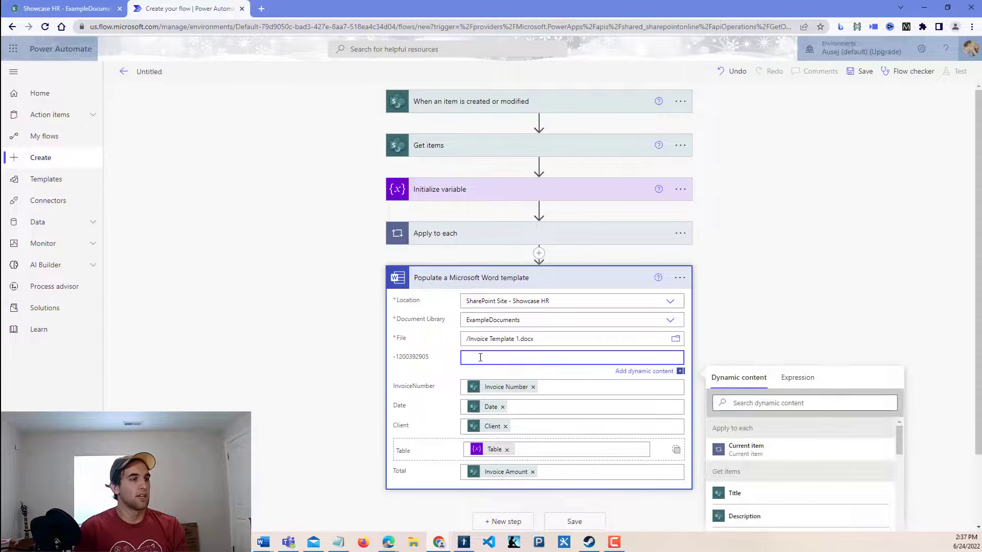
click(539, 253)
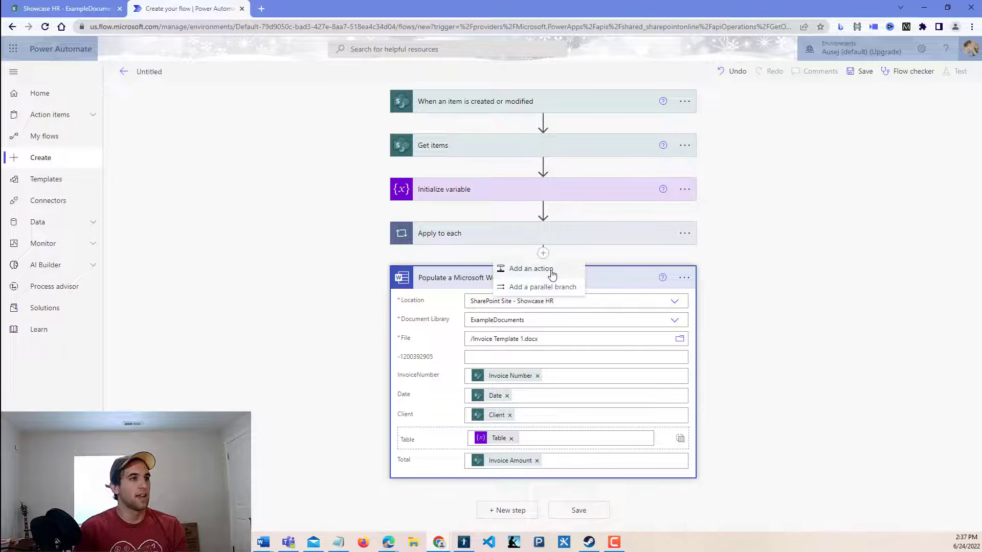
click(527, 270)
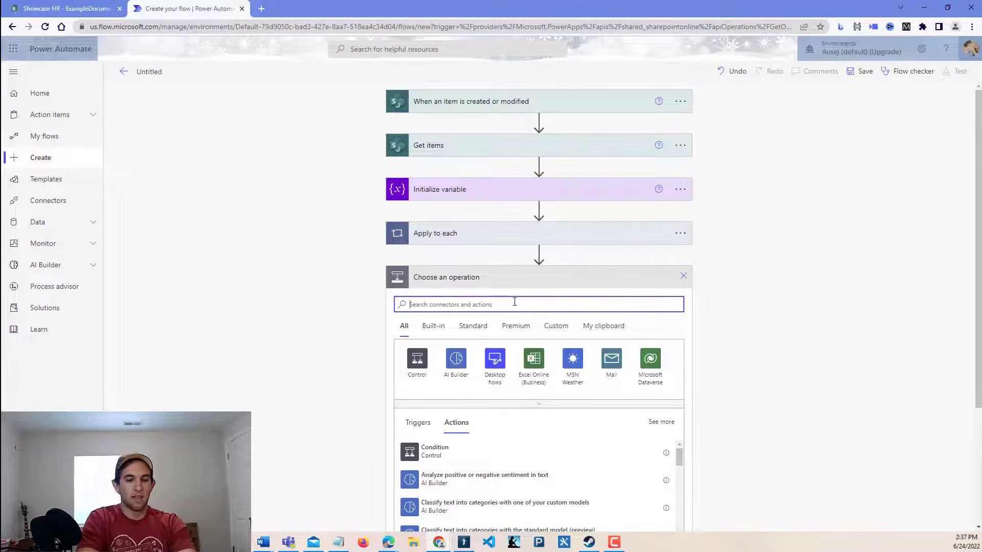
text(get file con)
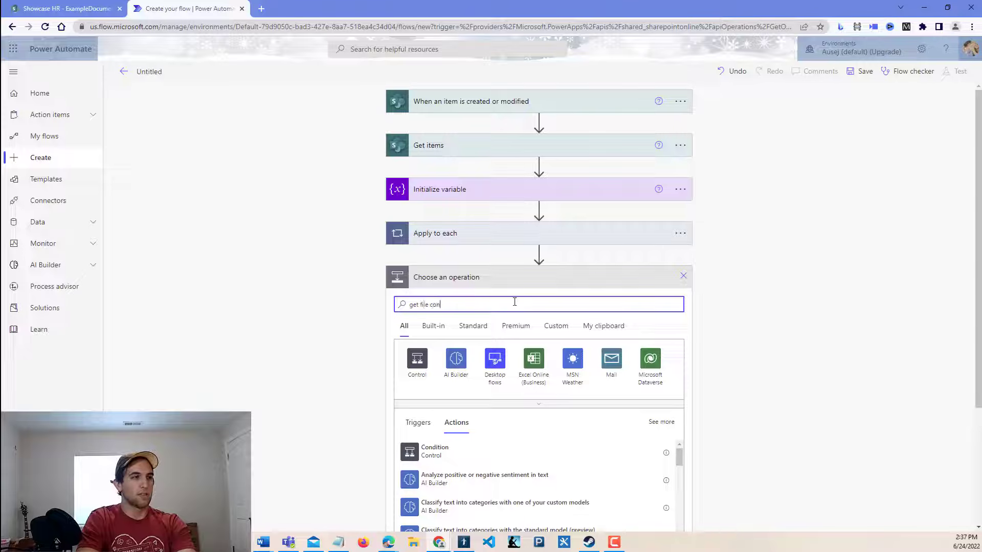
text(tent)
scroll(359, 434, down, 2)
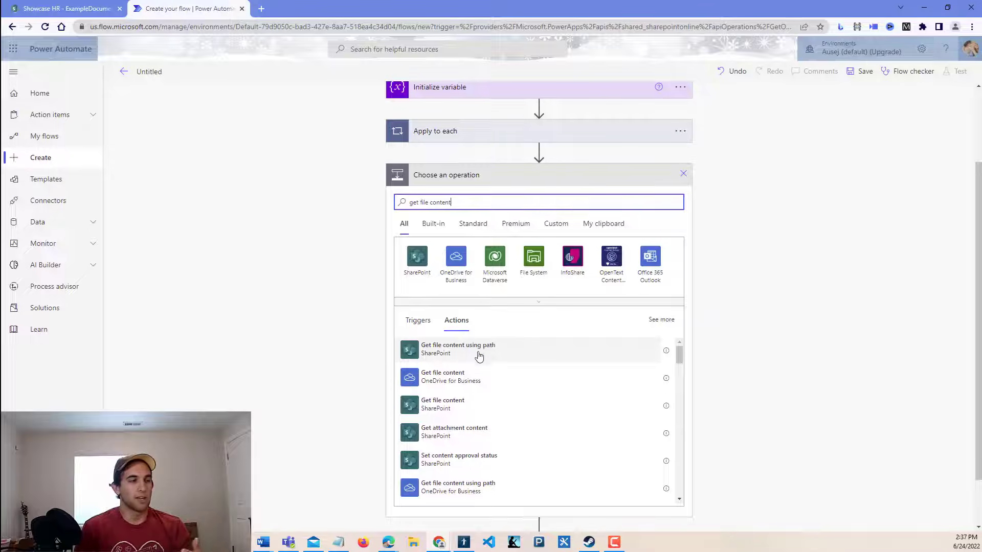
click(448, 409)
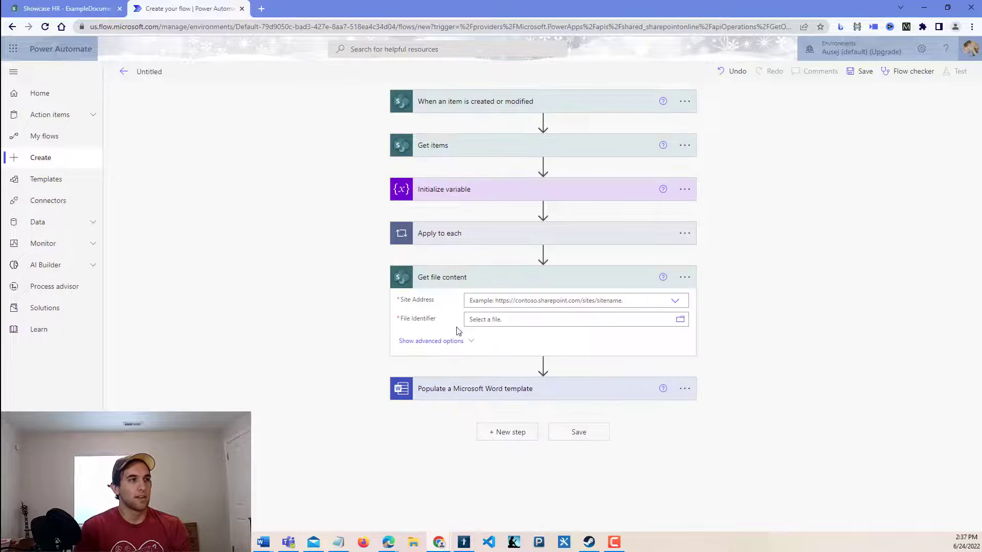
Set the Get file content site to Showcase HR and the file to Trees R Us Example.jpg in ExampleDocuments
click(676, 306)
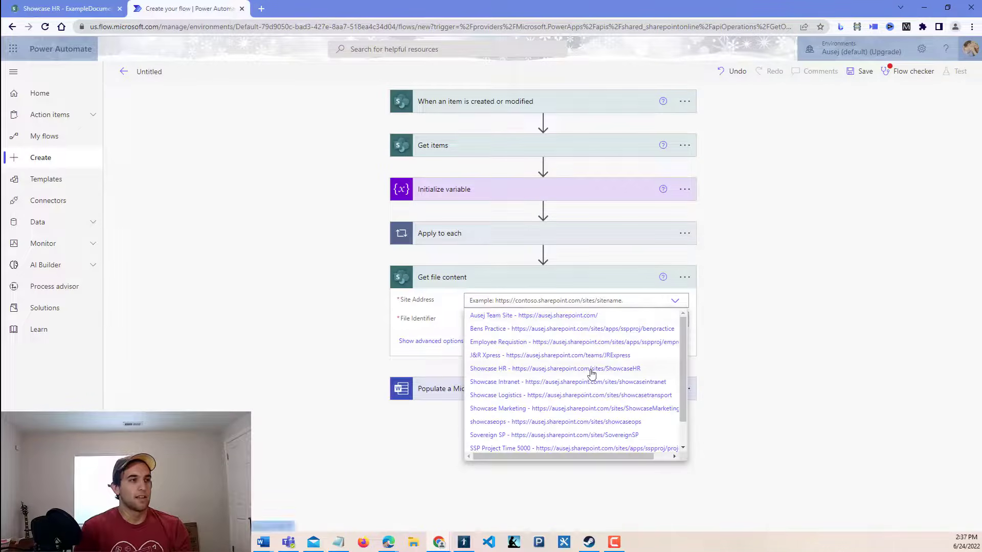
click(592, 374)
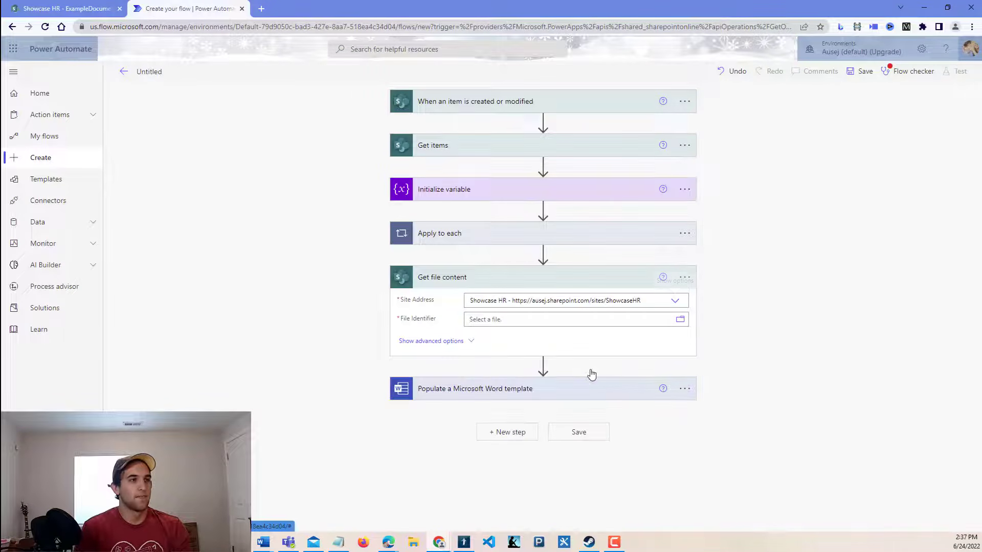
click(682, 321)
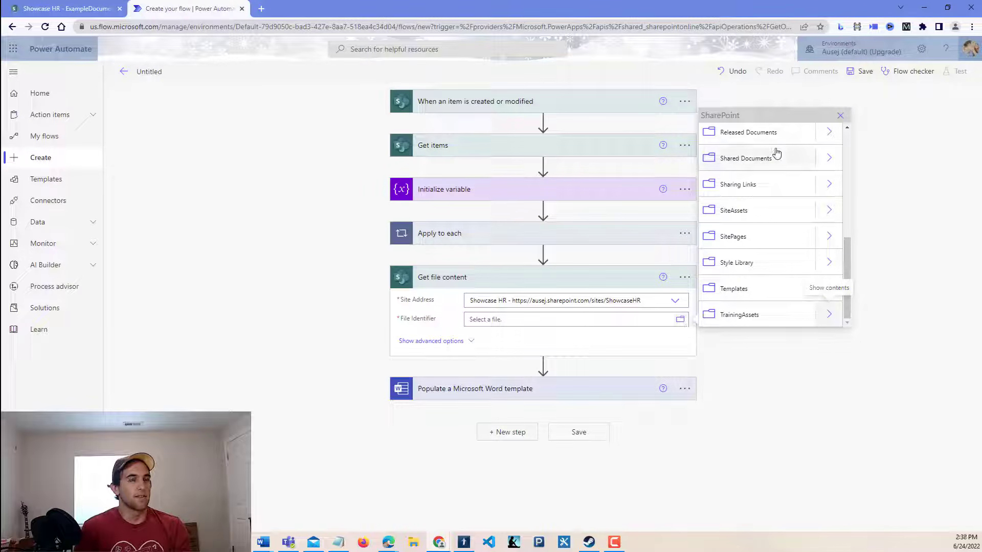
scroll(788, 179, up, 5)
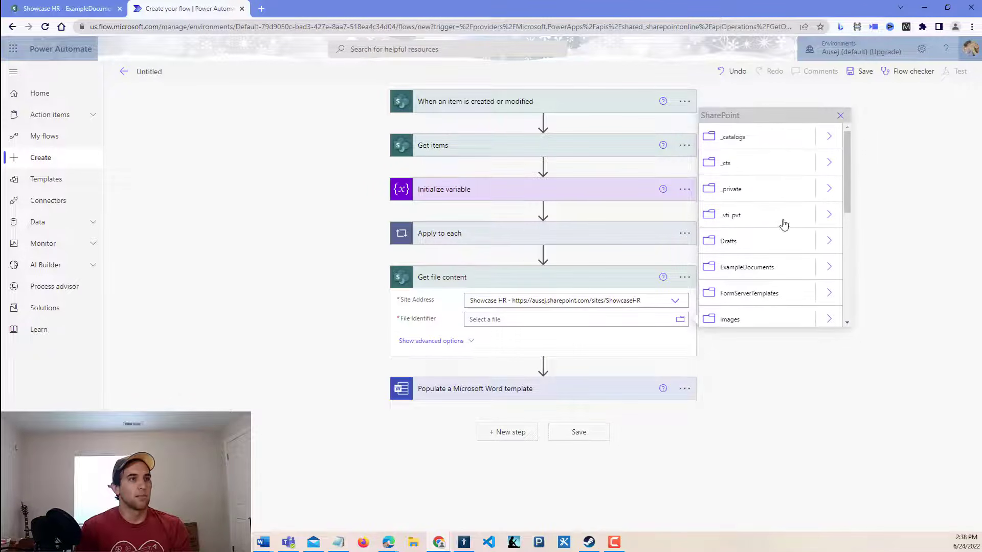
click(829, 267)
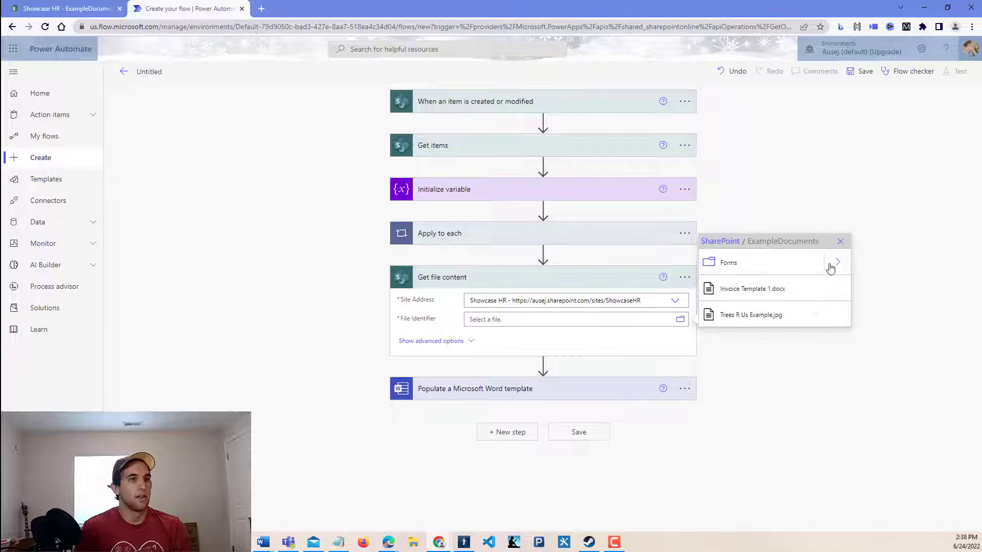
click(747, 321)
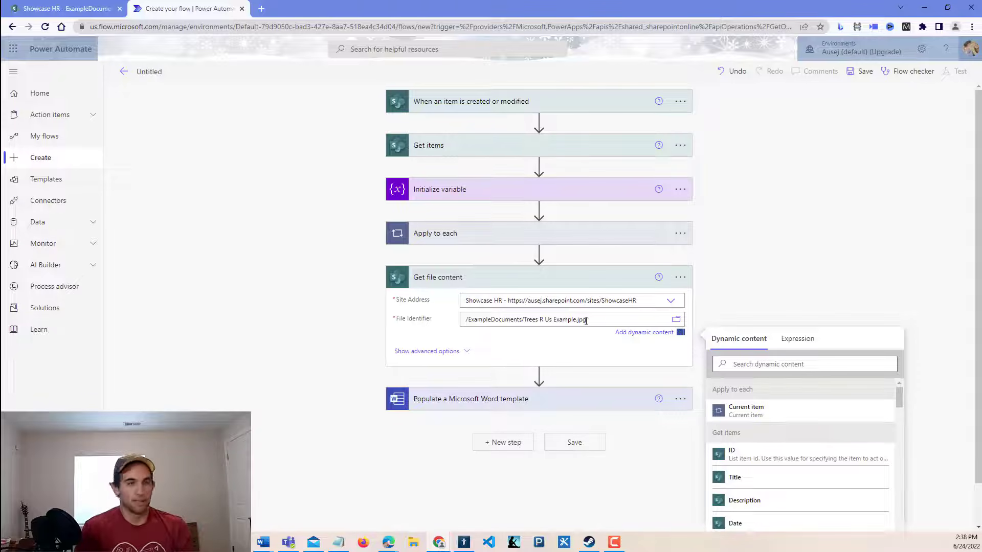
click(433, 286)
click(428, 326)
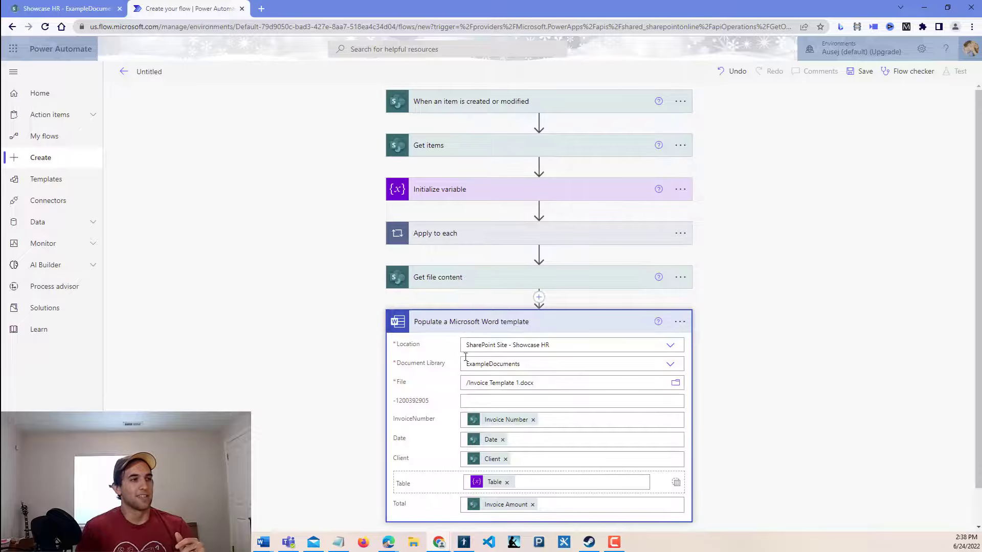
click(435, 290)
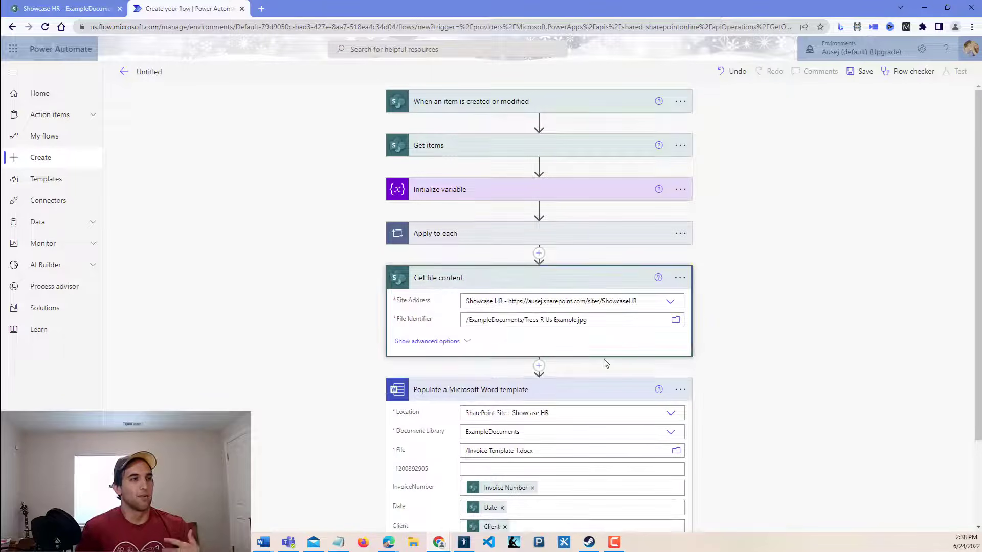
scroll(645, 402, down, 1)
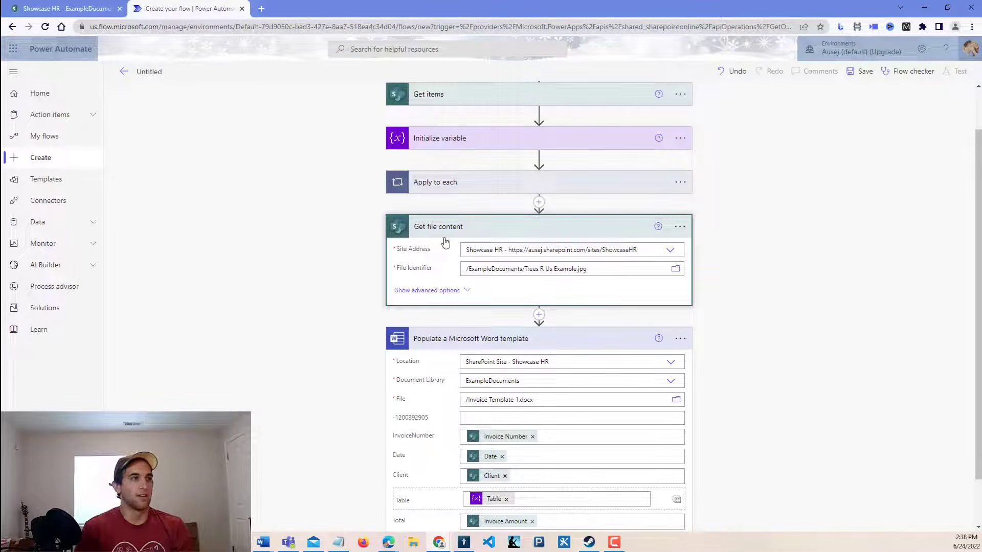
click(477, 418)
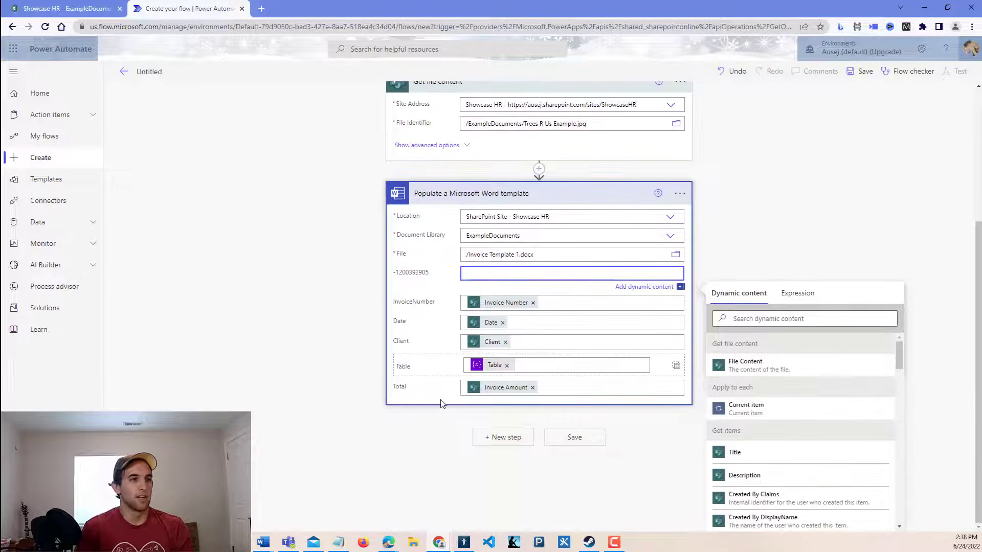
click(748, 364)
click(446, 294)
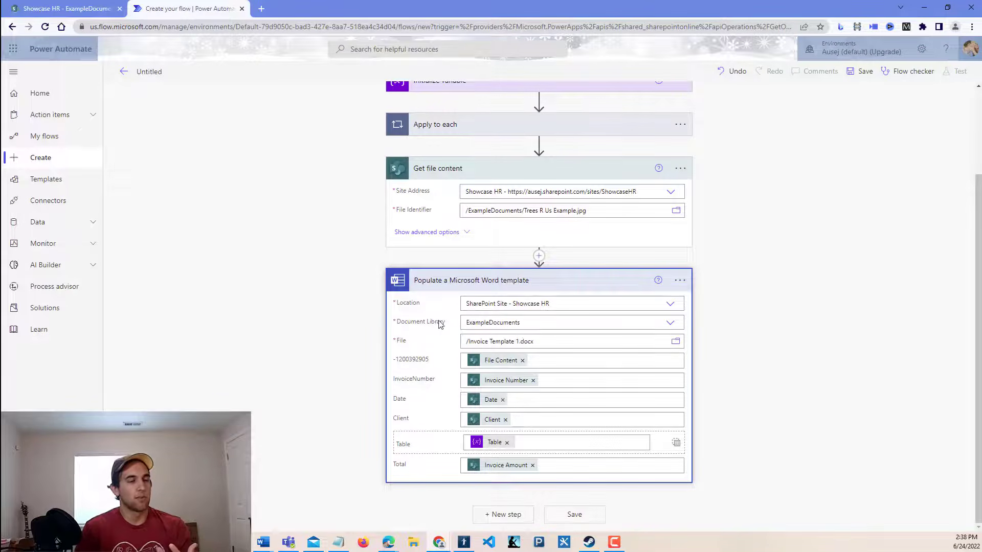
scroll(439, 324, up, 2)
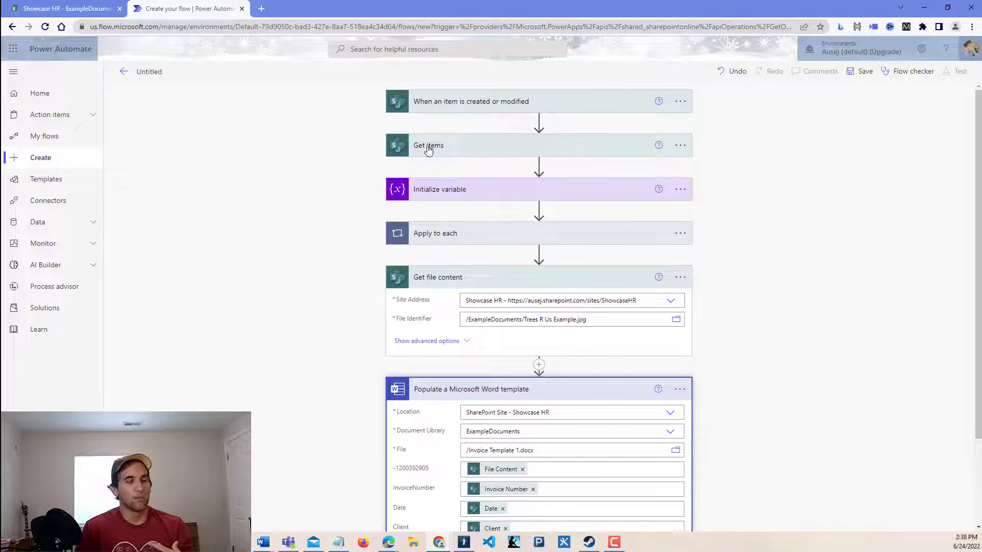
scroll(430, 164, down, 2)
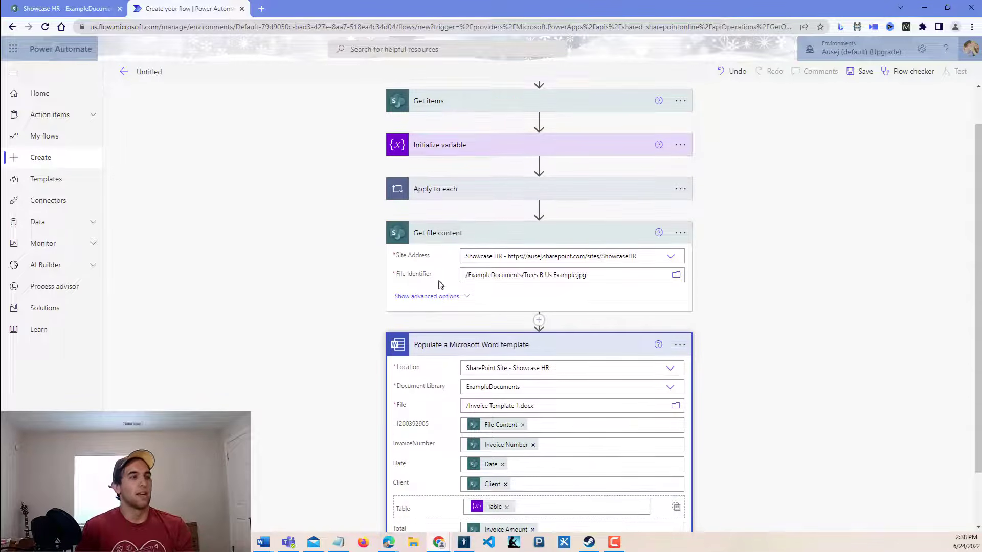
scroll(431, 175, down, 1)
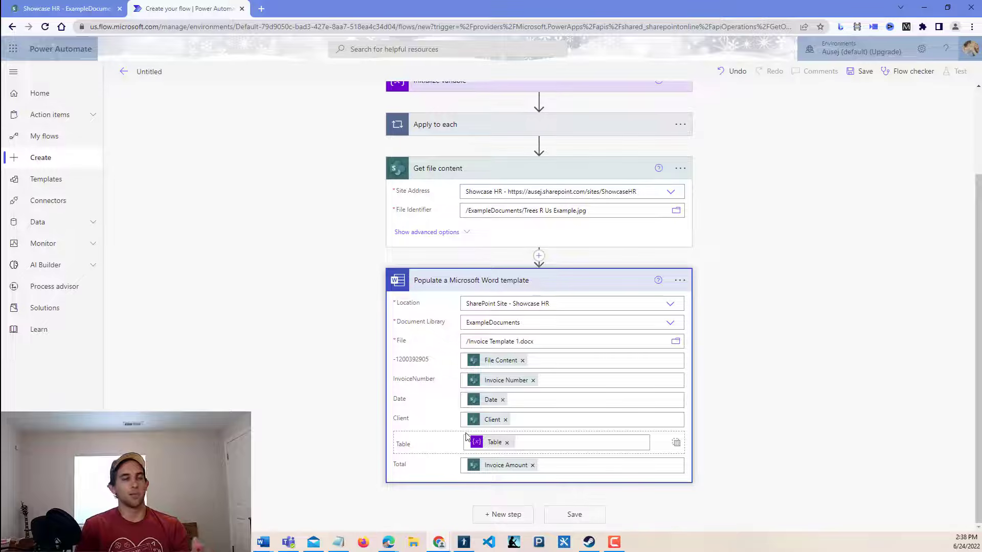
click(431, 285)
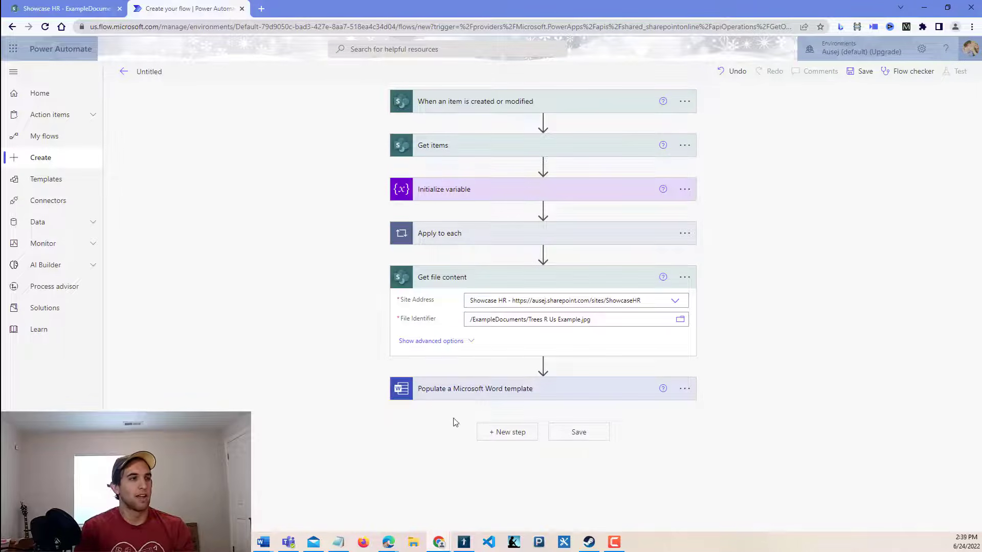
Add a OneDrive for Business Create file action at the end of the flow with the root folder / as its path
click(517, 433)
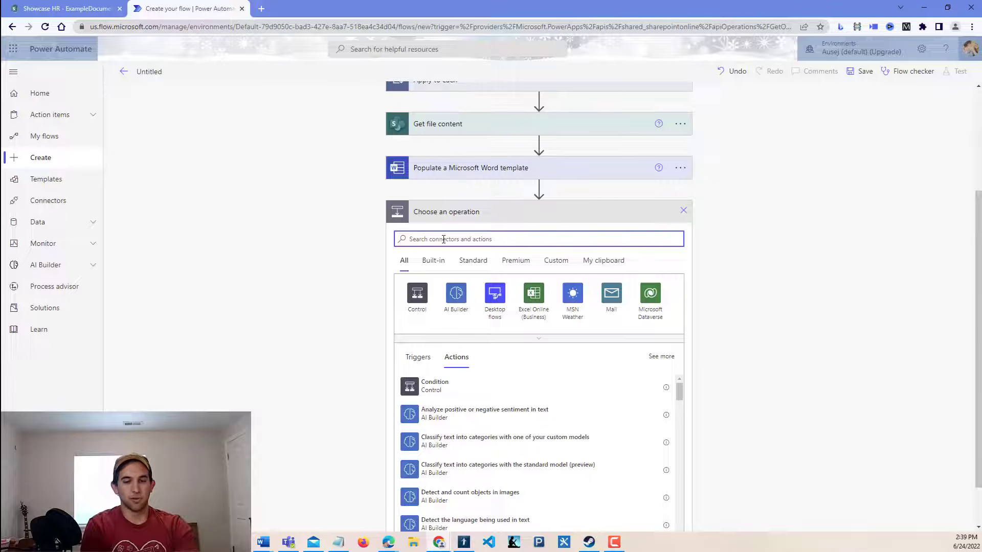
text(create f)
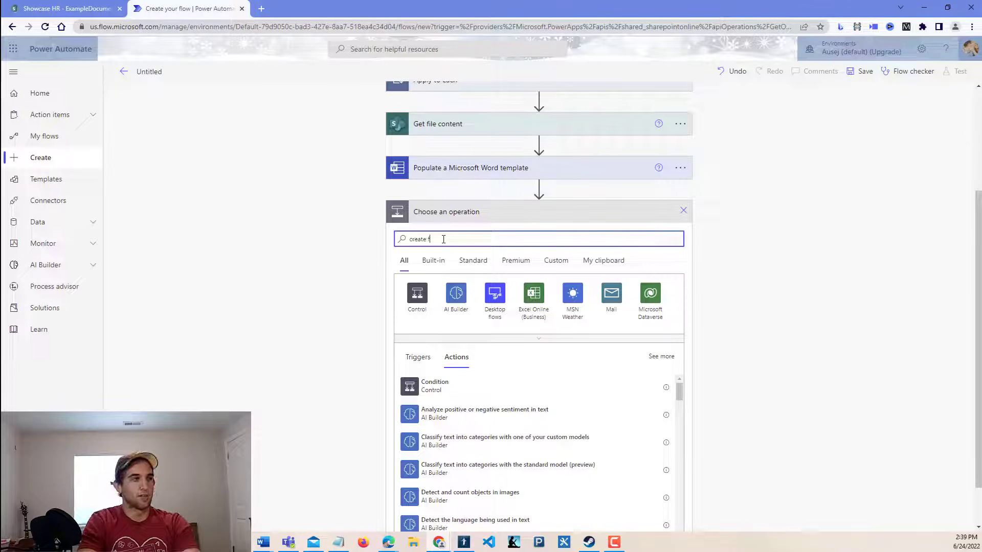
text(ile)
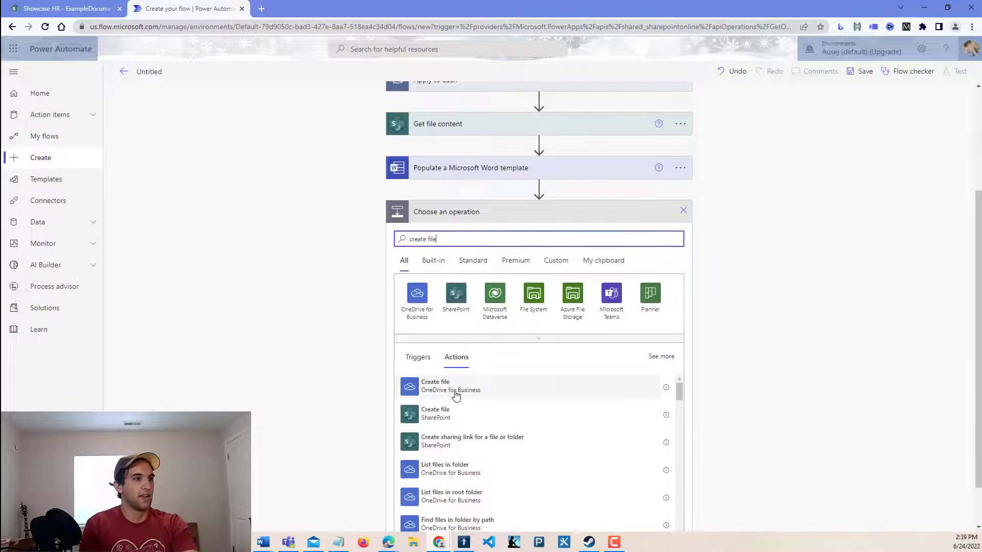
click(454, 392)
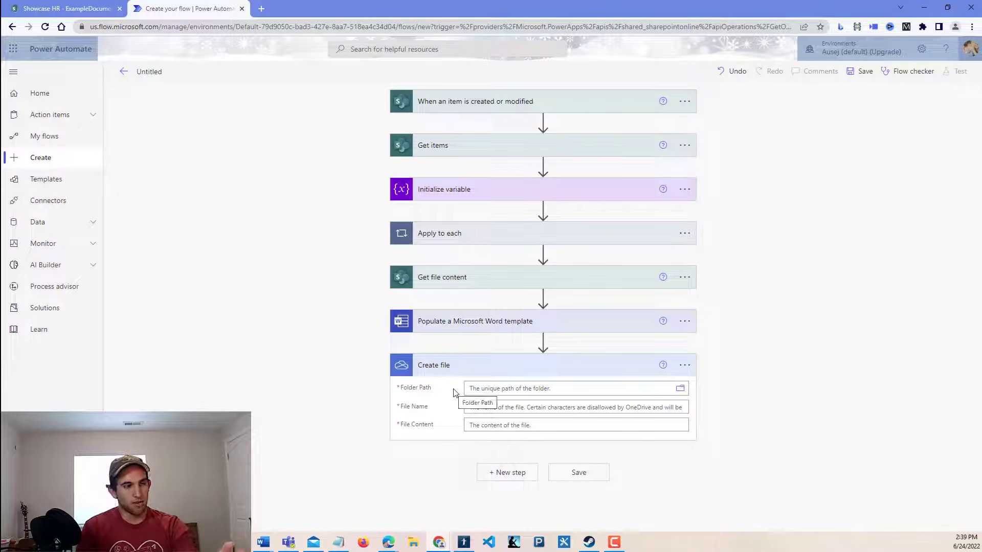
click(682, 393)
click(772, 420)
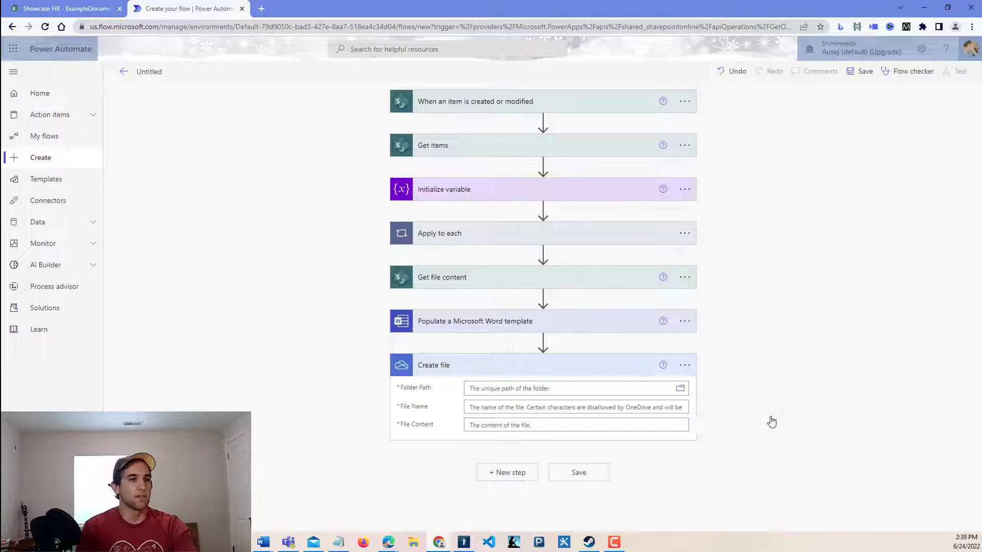
Enter Invoice as the text of the Create file action's File Name
click(476, 418)
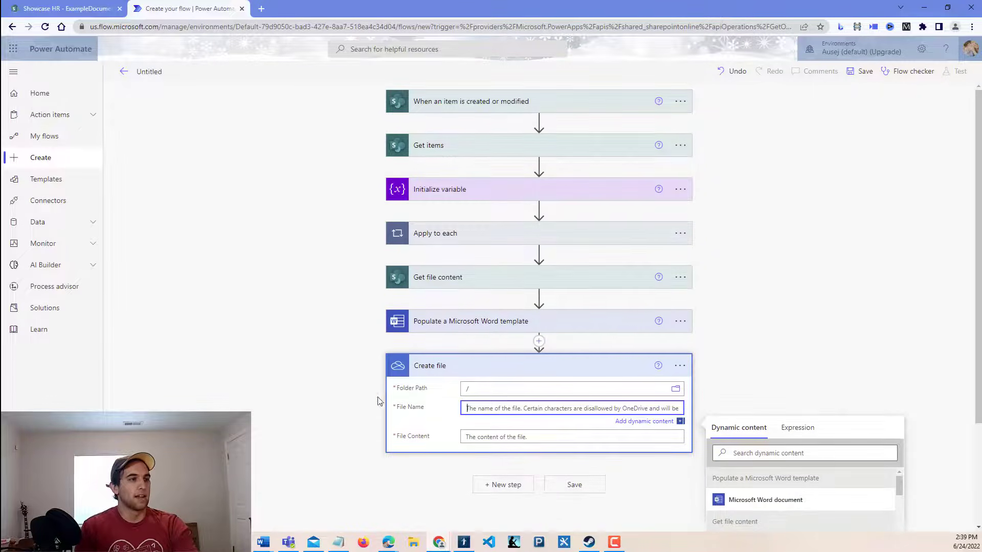
scroll(379, 400, down, 3)
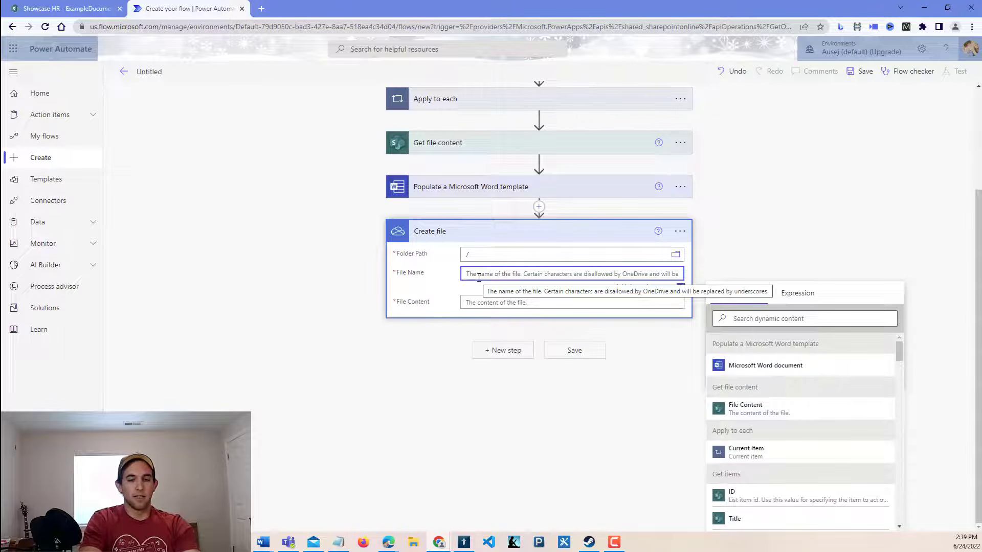
text(In)
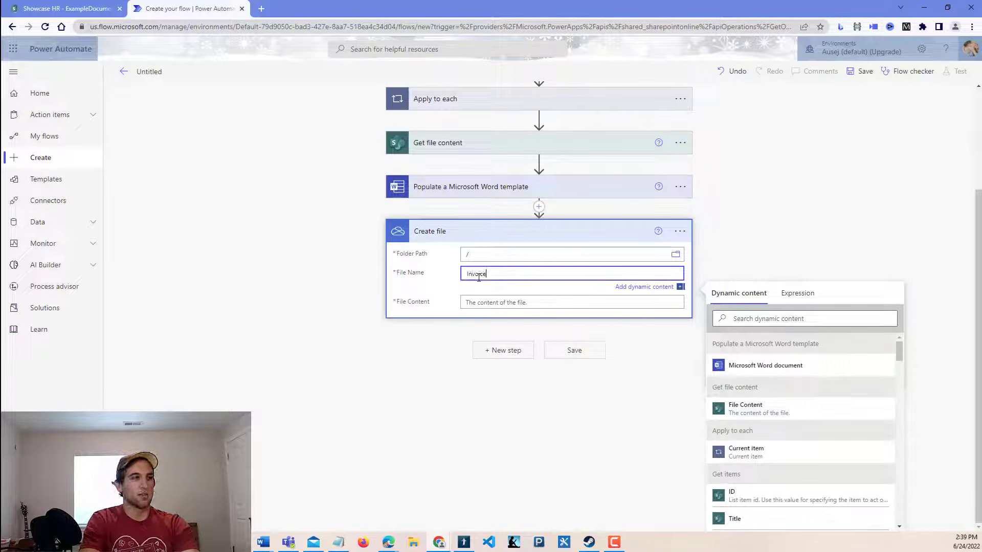
text(voice)
Insert the trigger's Invoice Number dynamic content after the Invoice text in the Create file action's File Name
click(729, 319)
text(dyn)
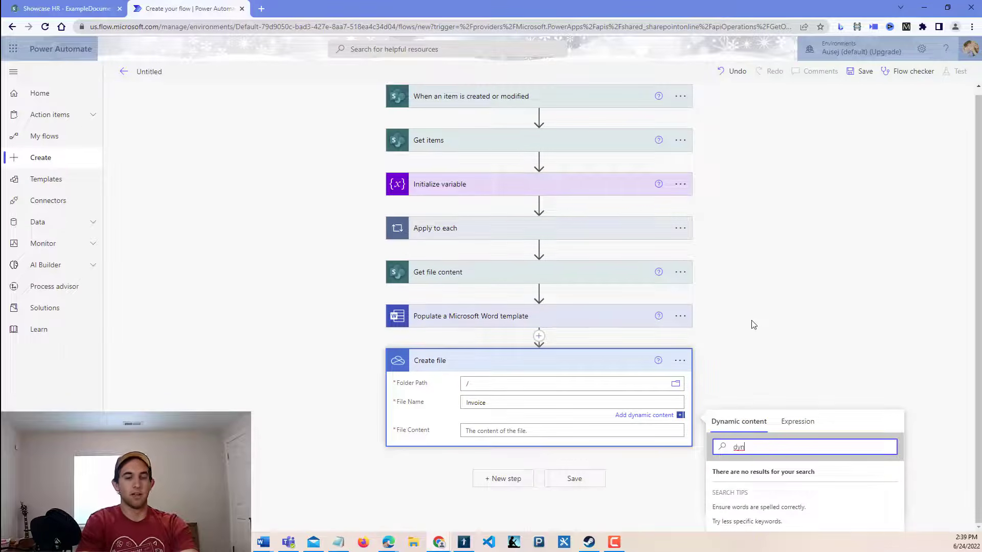
key(BackSpace)
key(BackSpace)
key(BackSpace)
text(invoice)
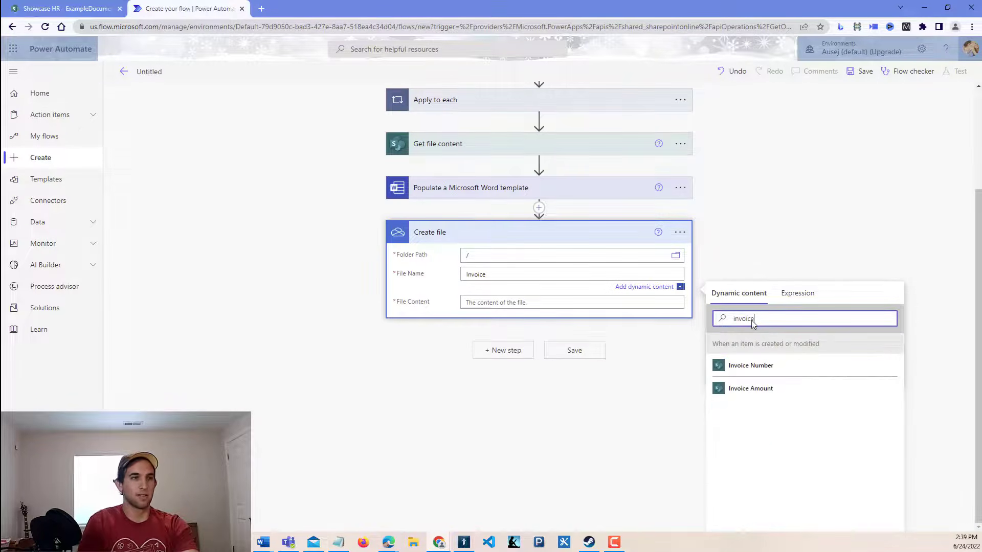
click(785, 369)
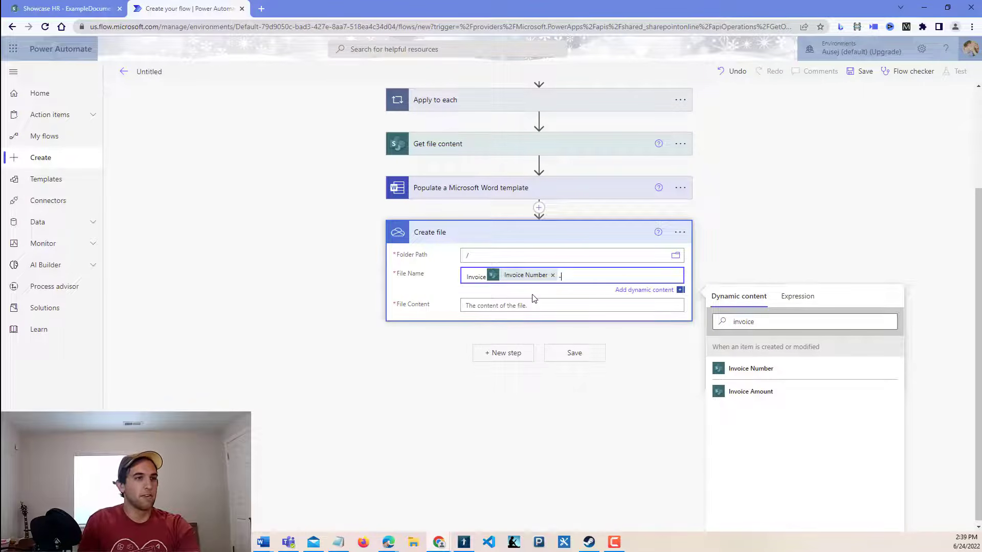
Append a hyphen, the ID from When an item is created or modified, and the .docx extension to the File Name
drag(757, 322, 609, 322)
text(i)
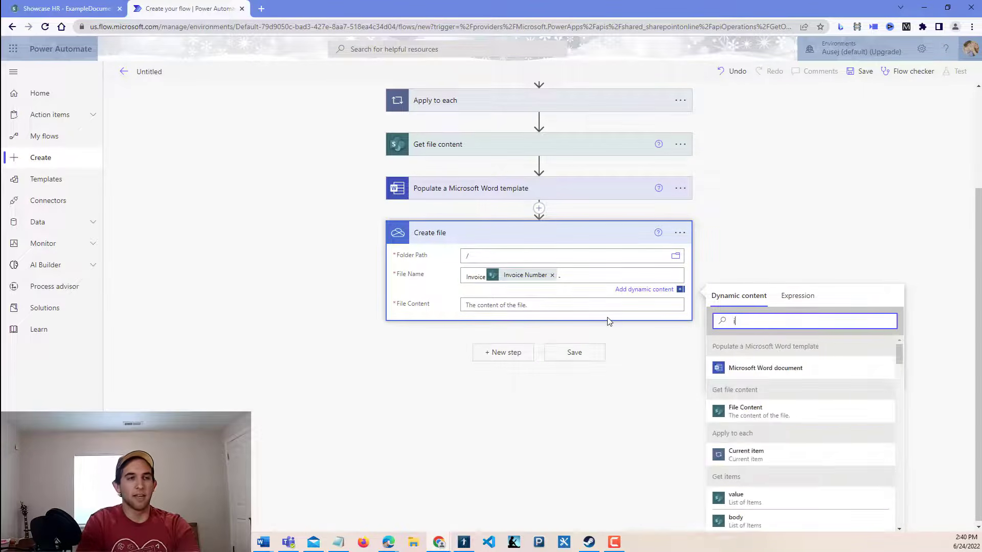
text(d)
scroll(783, 460, down, 2)
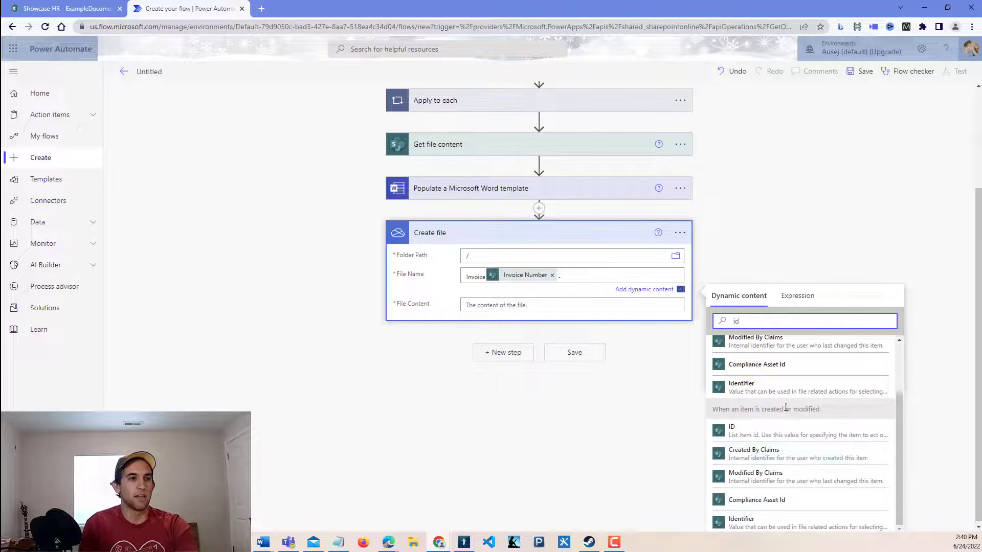
click(737, 434)
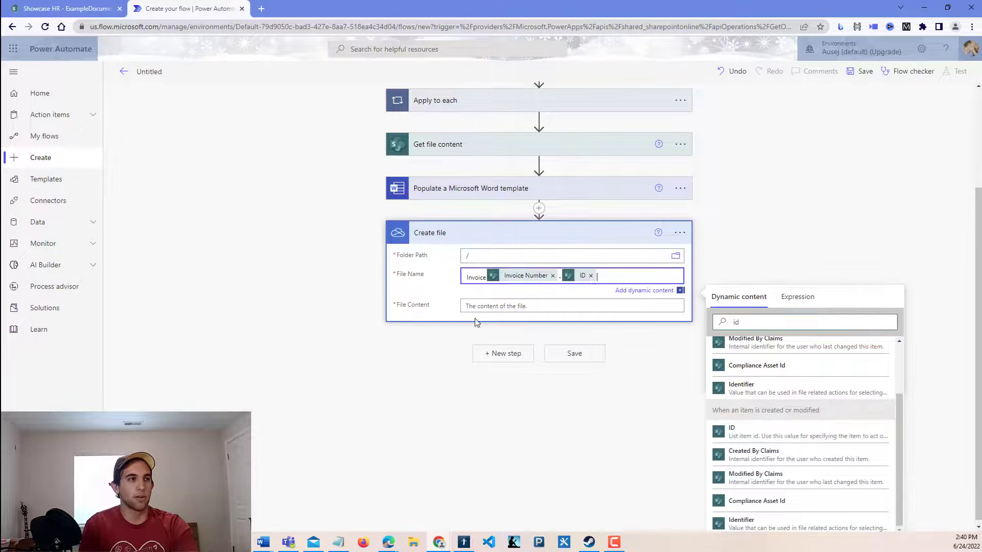
click(445, 294)
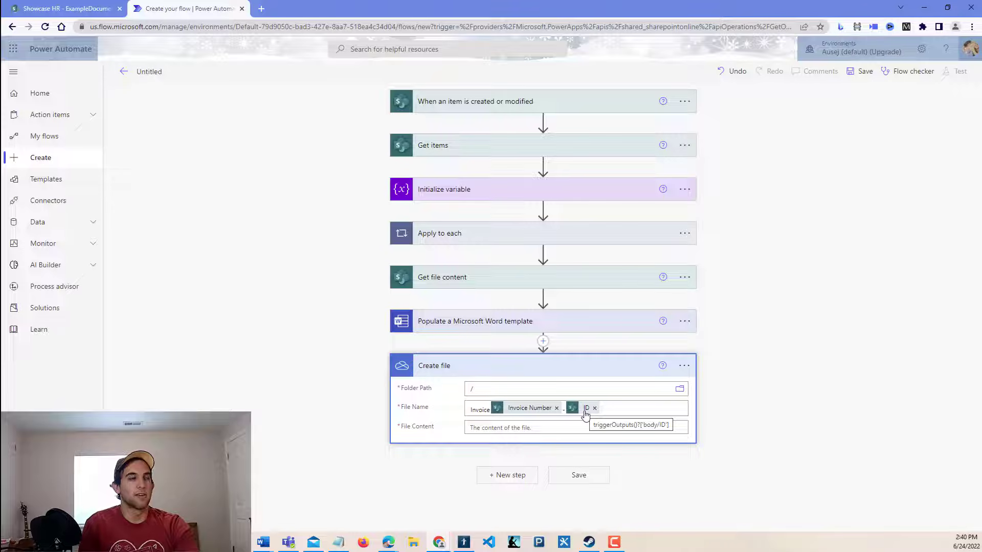
click(622, 409)
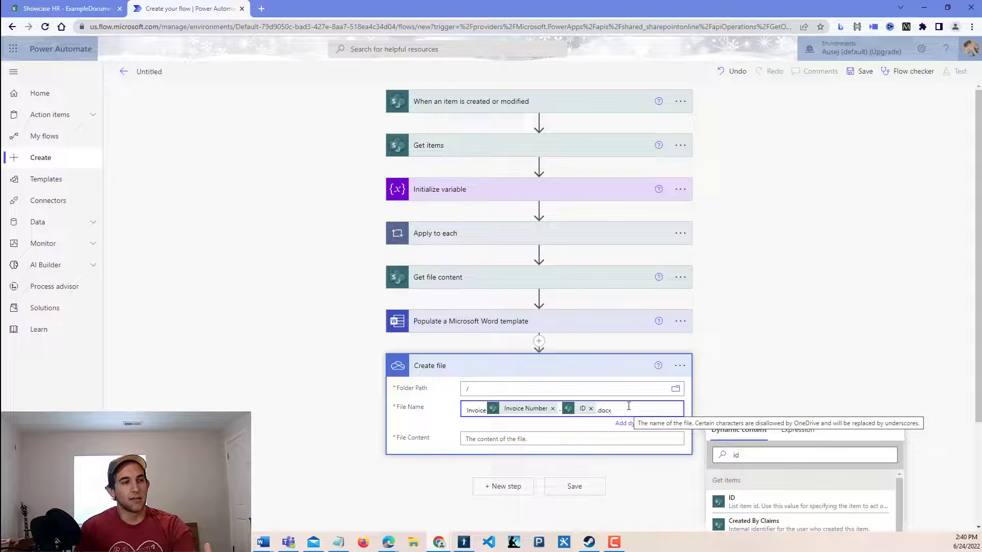
Try the fixed name invoice.docx as the Create file action's File Name, and restore the copied dynamic name
drag(629, 409, 345, 409)
key(ctrl+c)
key(BackSpace)
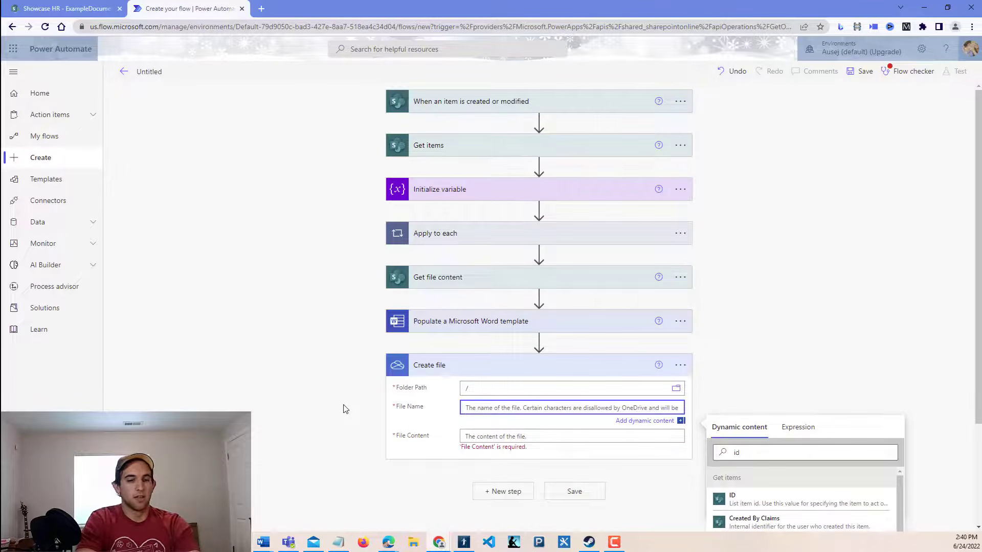
text(injvoi)
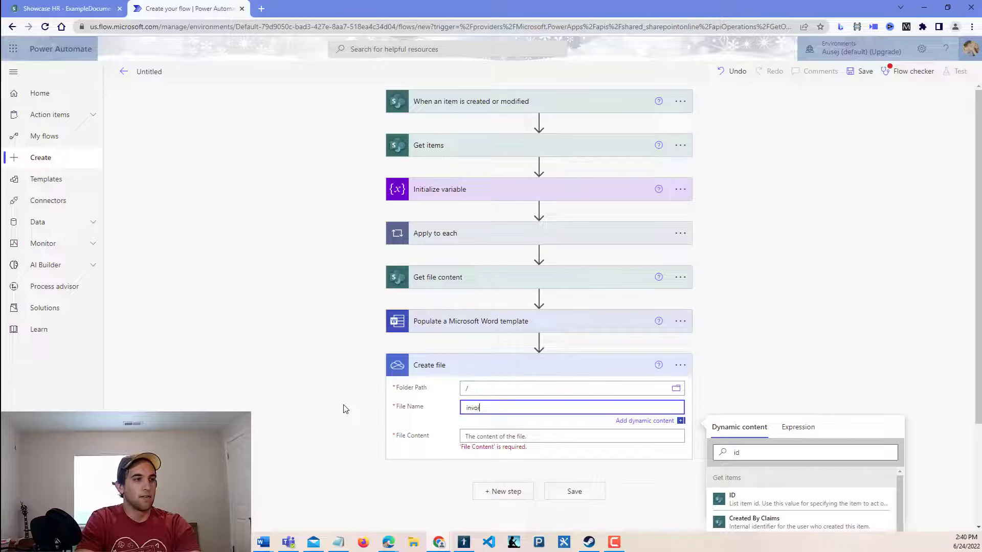
text(ce.docx)
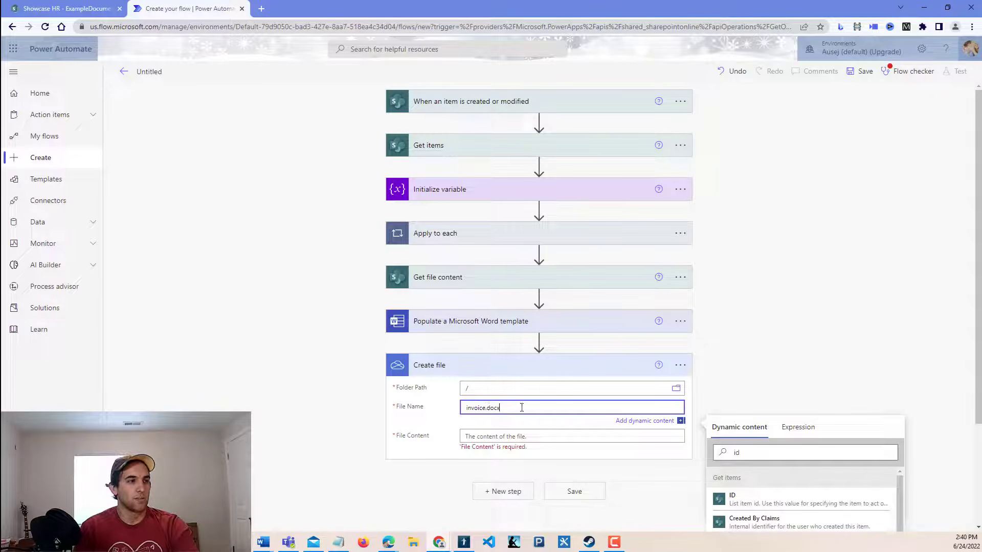
drag(521, 408, 402, 408)
key(ctrl+v)
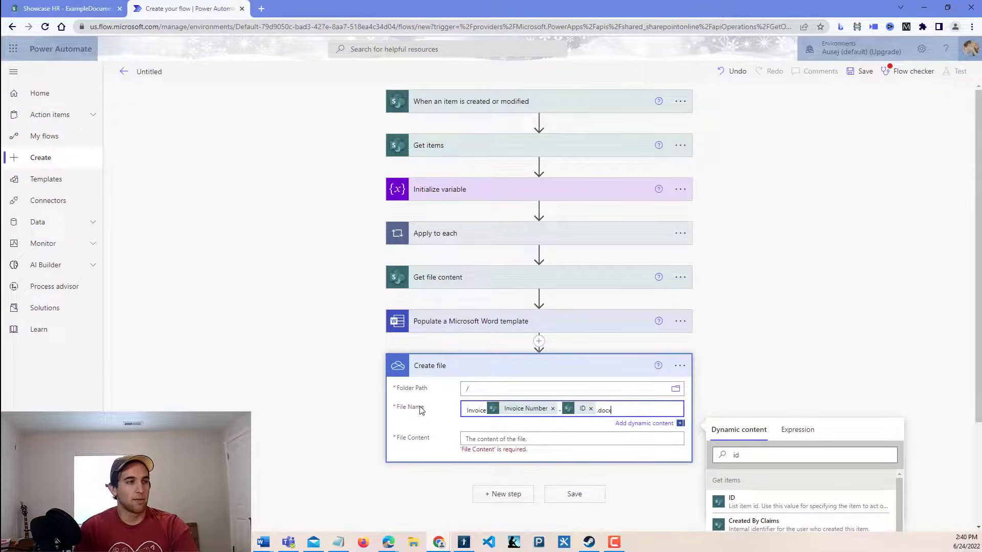
click(442, 420)
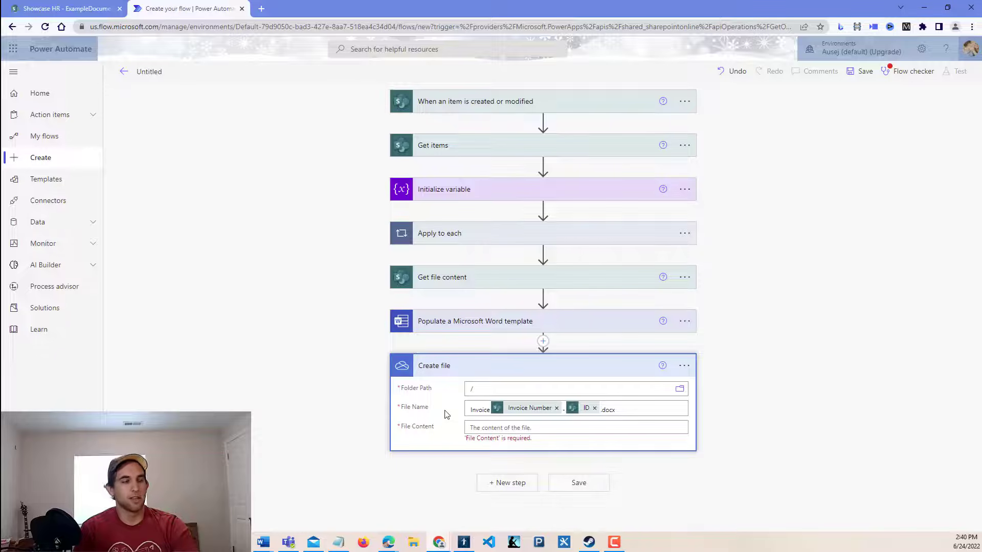
Set the Create file action's File Content to the Microsoft Word document output of Populate a Microsoft Word template
click(473, 427)
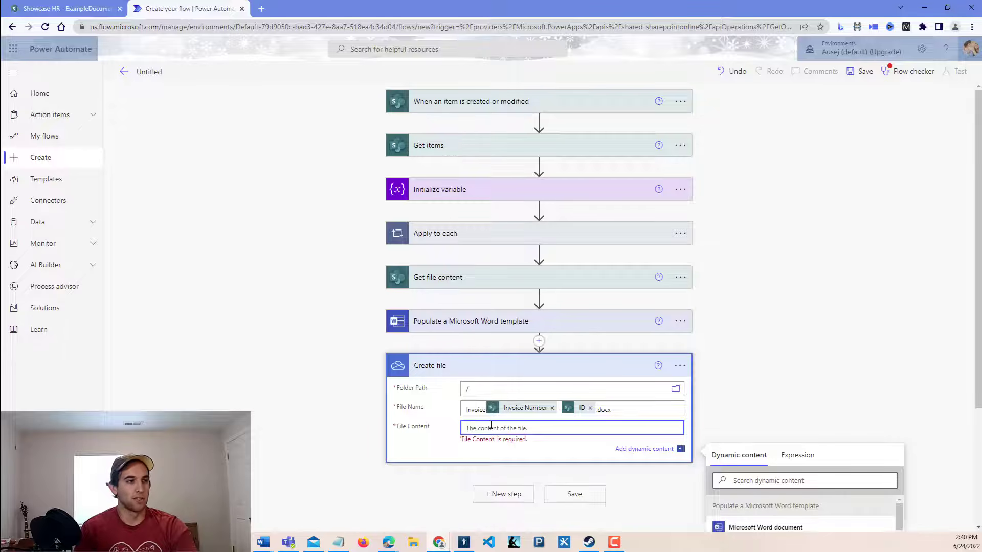
scroll(430, 426, down, 3)
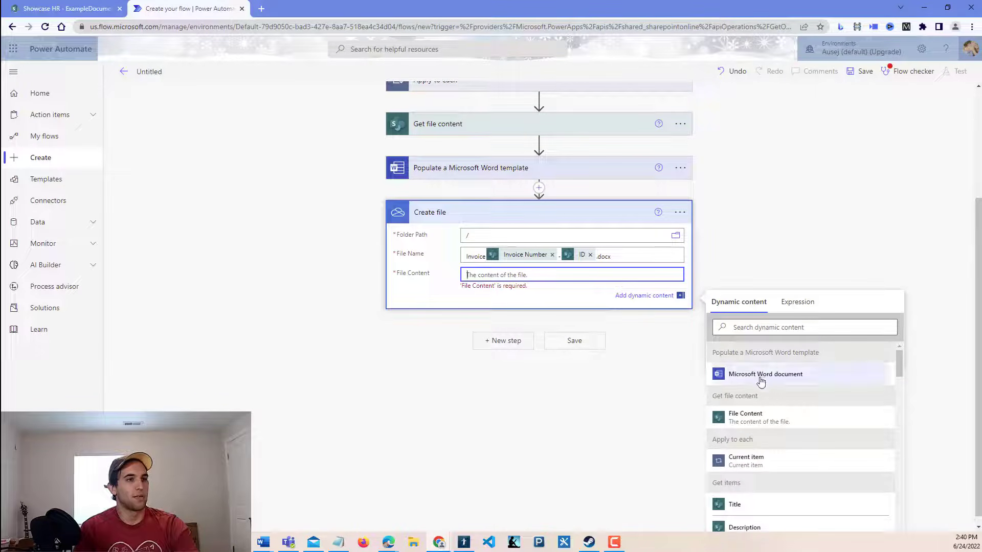
click(791, 376)
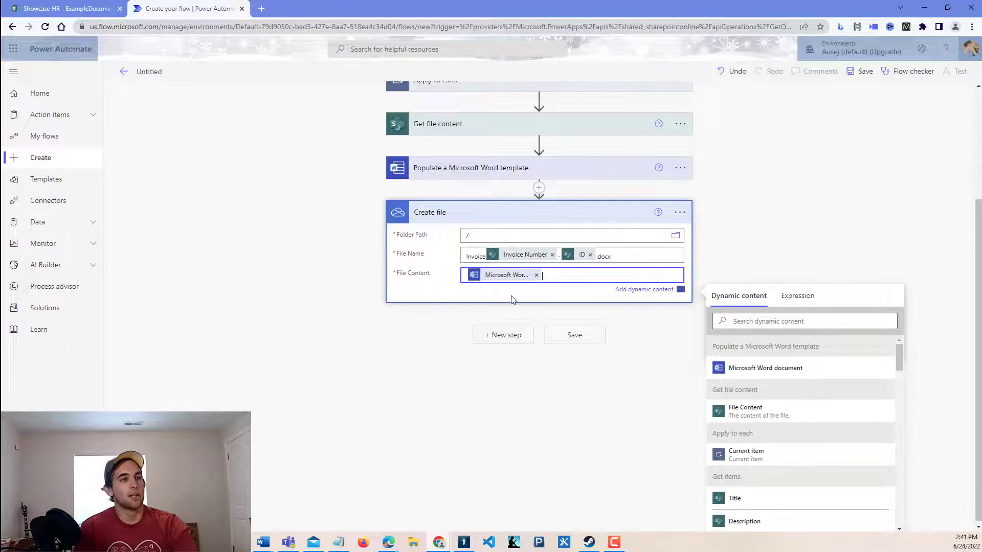
Add a OneDrive for Business Convert file (preview) action using the Id from Create file, with PDF as the target type
click(502, 335)
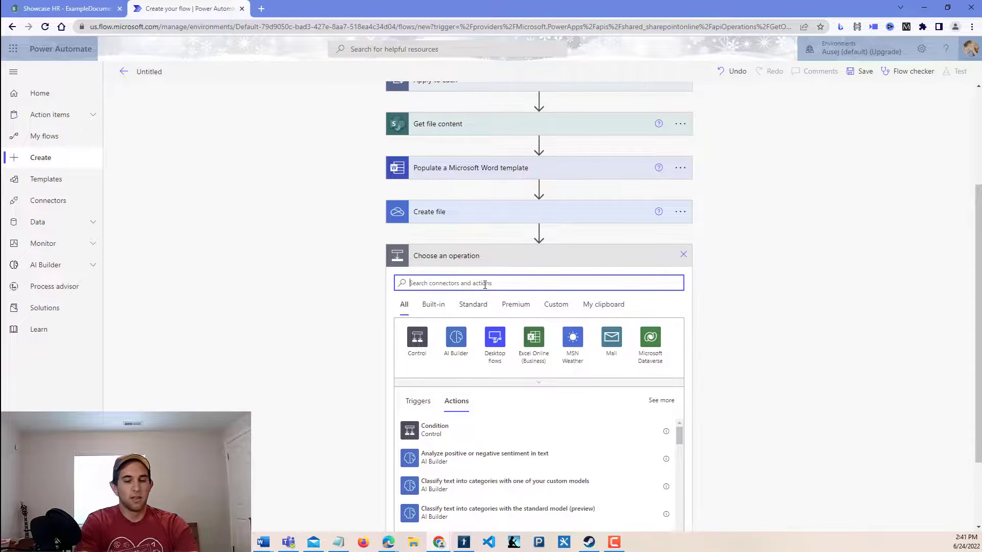
text(convert)
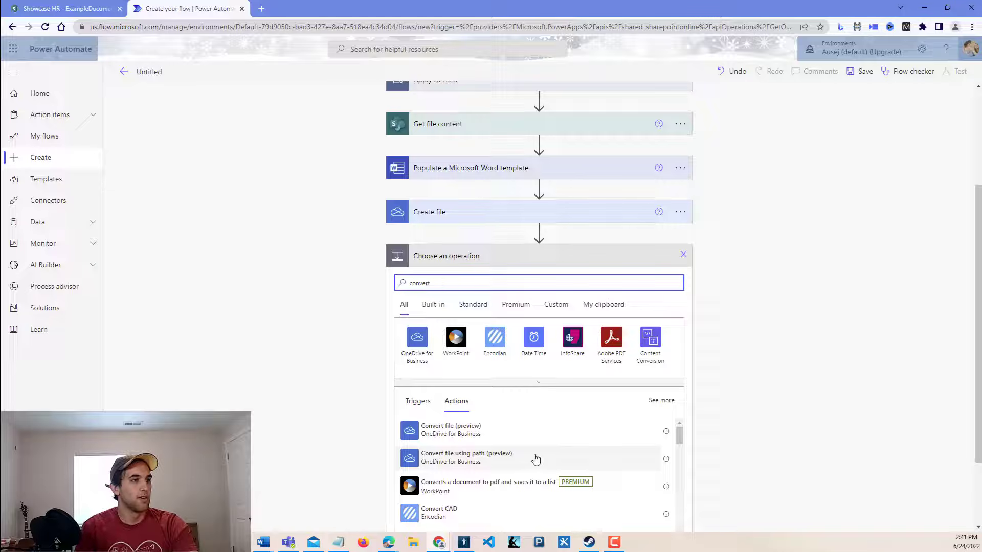
click(533, 435)
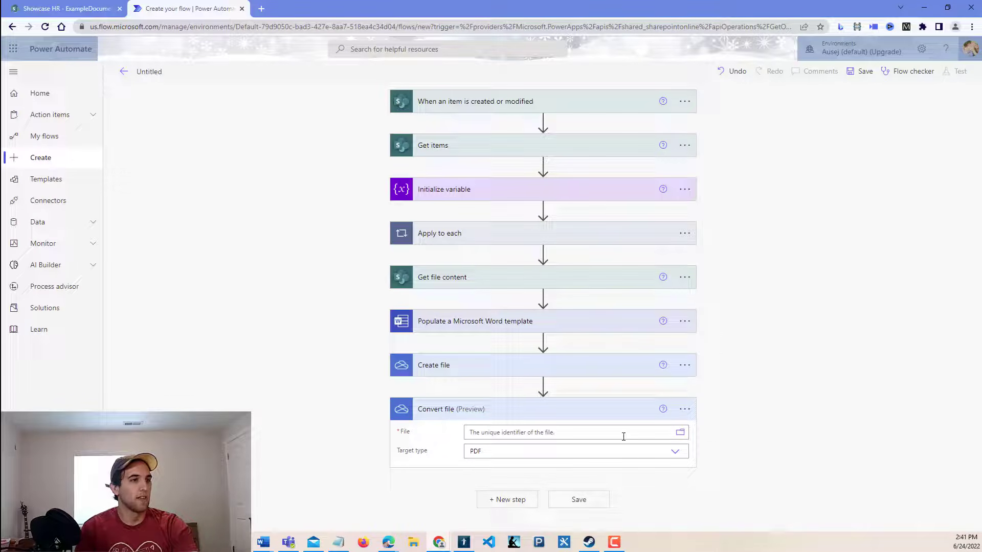
click(560, 431)
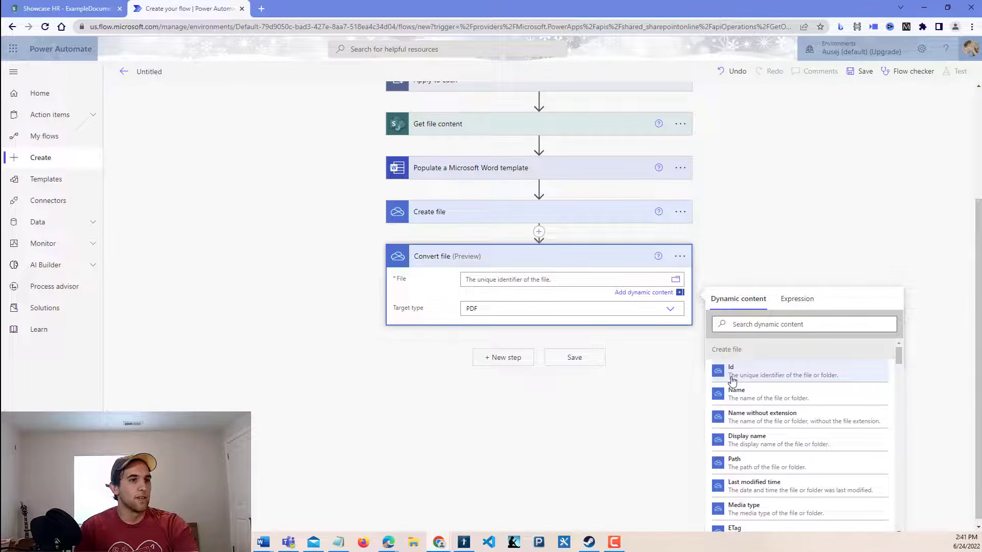
click(839, 376)
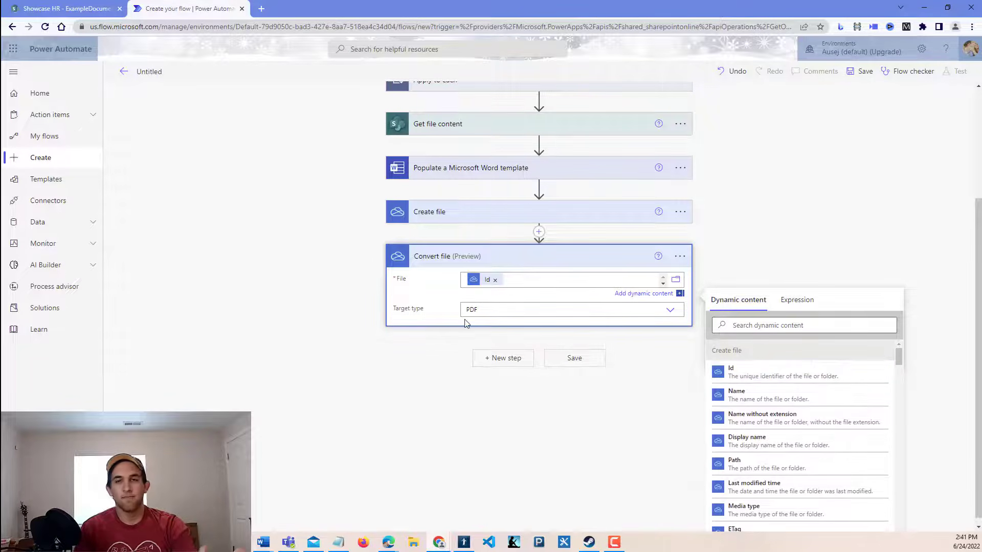
click(670, 309)
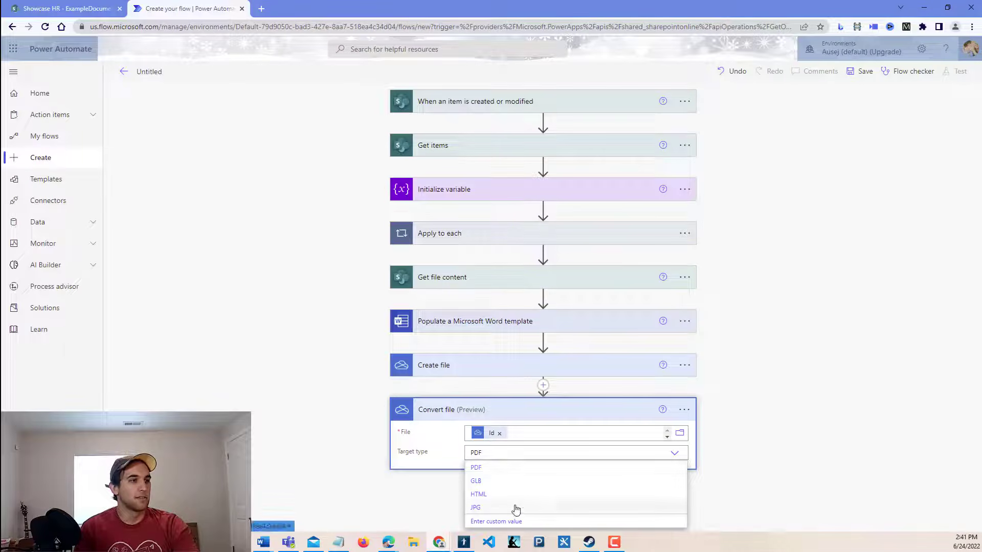
click(505, 468)
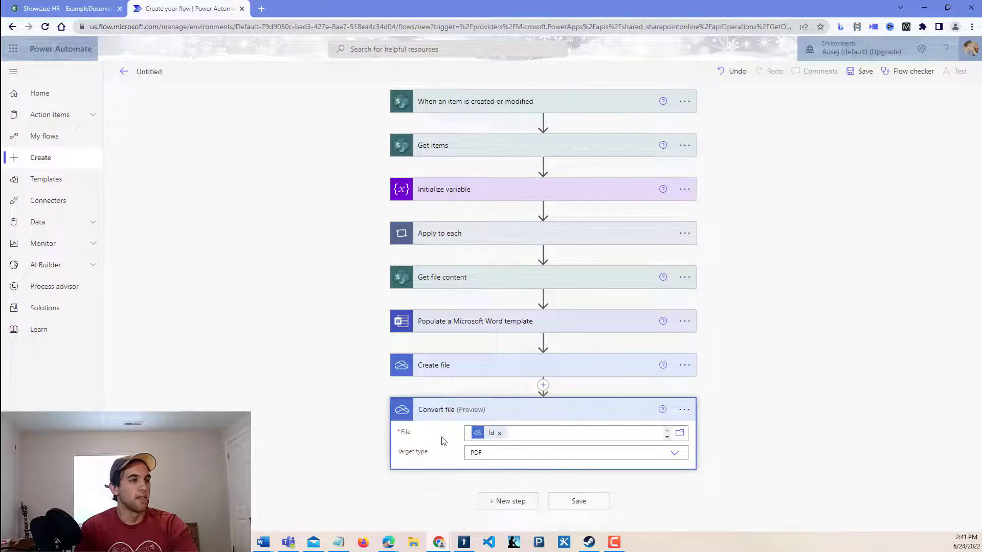
Add an Office 365 Outlook Send an email (V2) action after Convert file
click(505, 502)
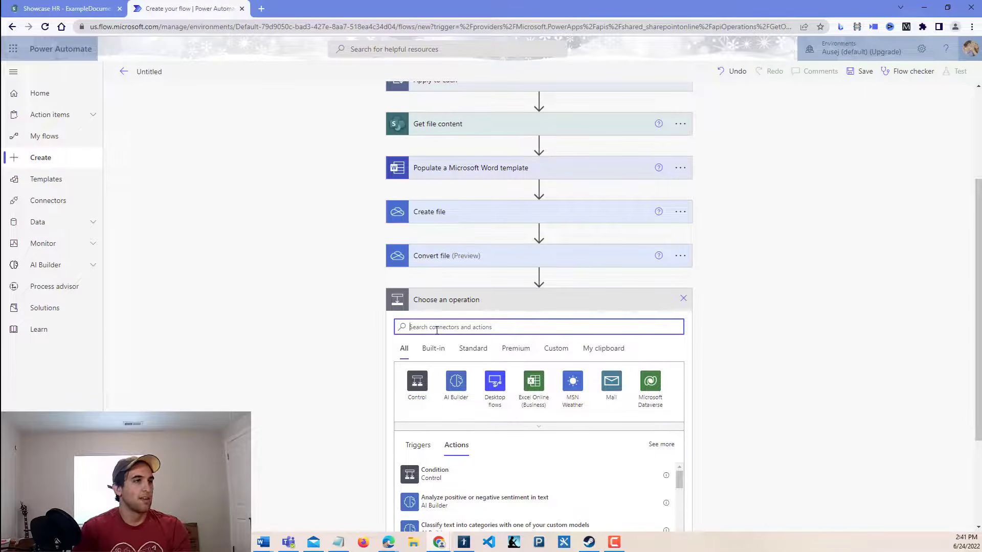
text(send)
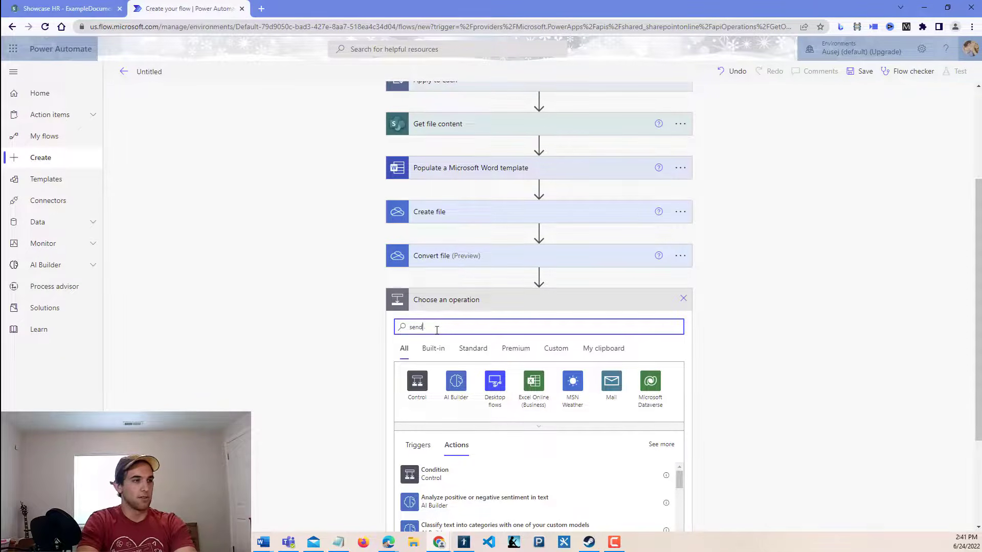
text( email)
scroll(460, 409, down, 2)
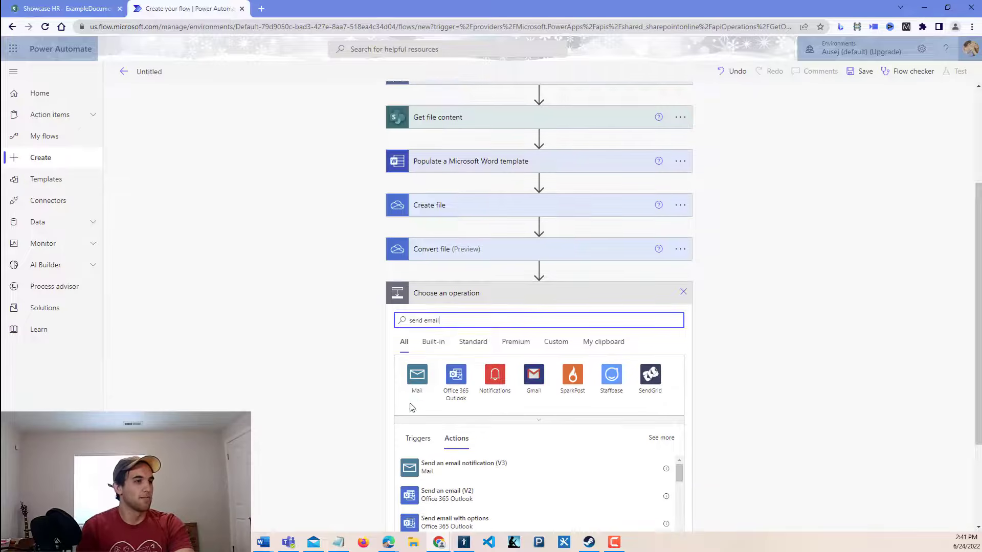
click(500, 407)
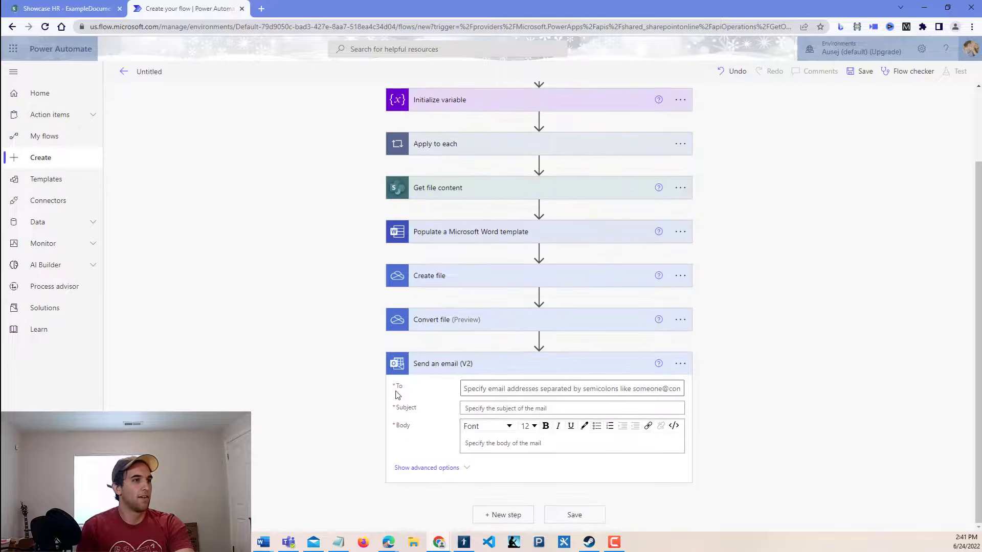
Search for the recipient by name and choose the suggested person as the email's To address
click(620, 390)
text(b)
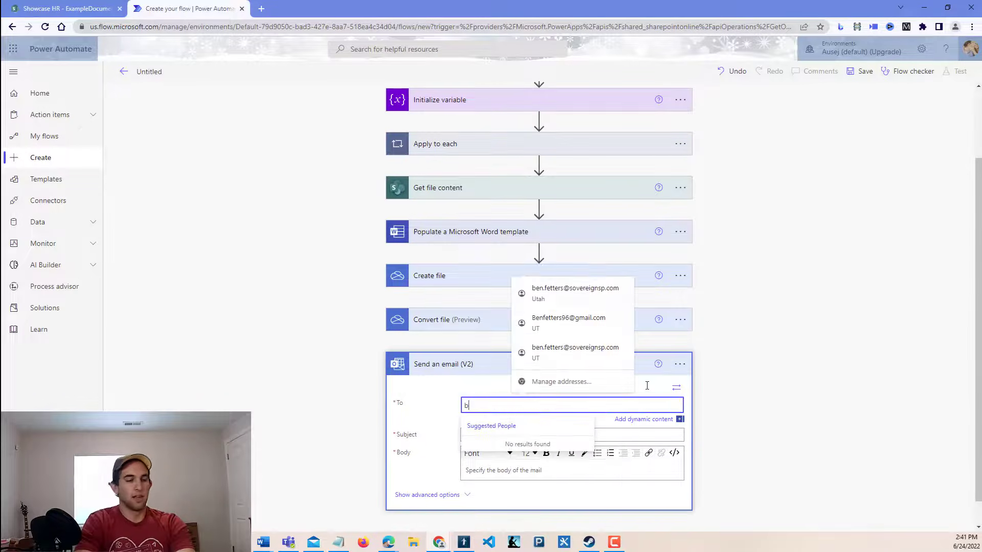
text(en.)
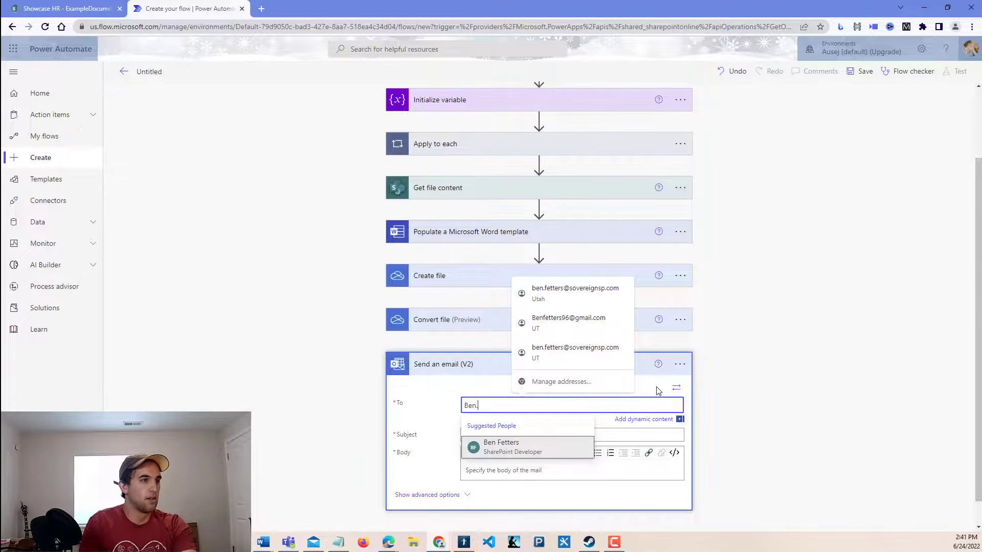
click(552, 451)
Set the email's subject to New PDF! and its body to Here's a new Invoice for ya!
click(516, 435)
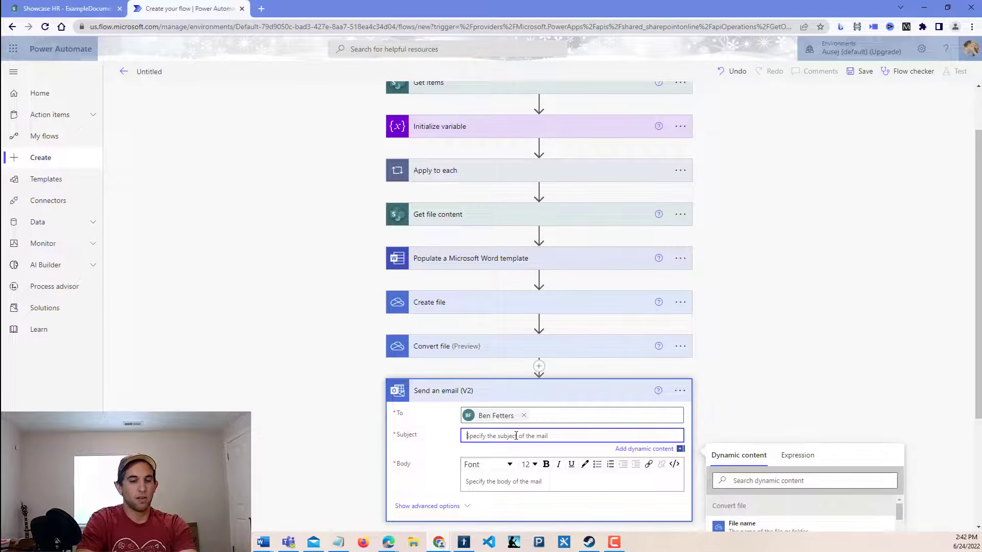
text(New PDF!)
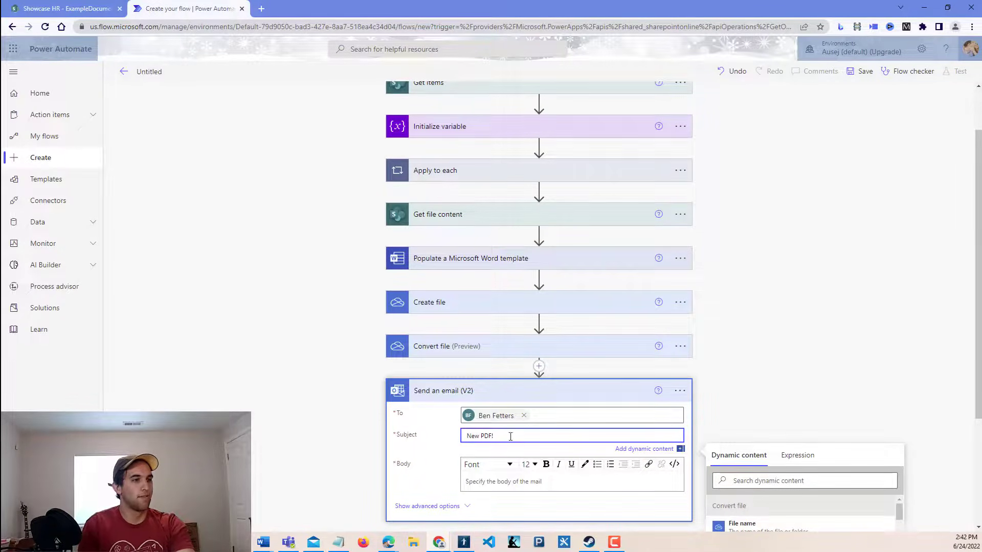
click(492, 482)
text(Here's a new Invoice for ya!)
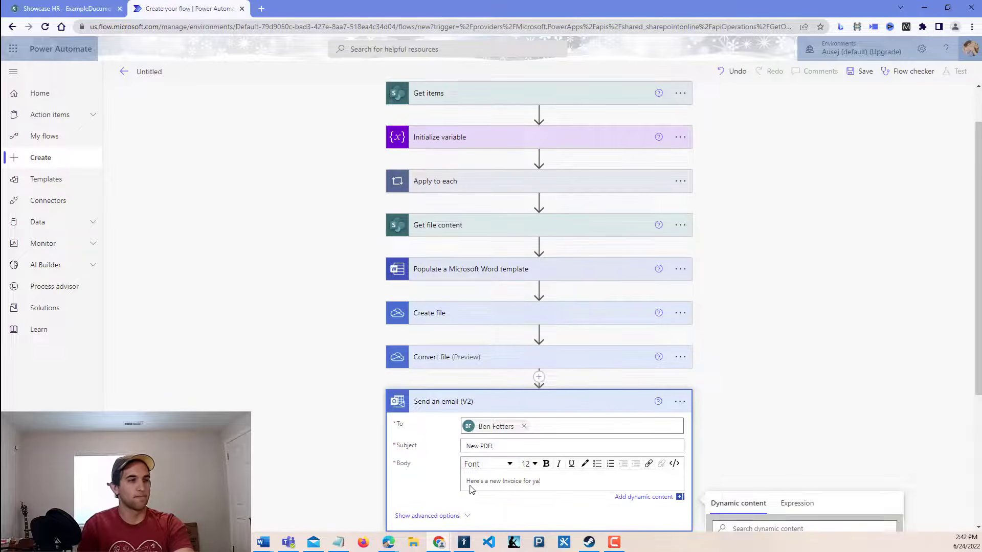
click(449, 491)
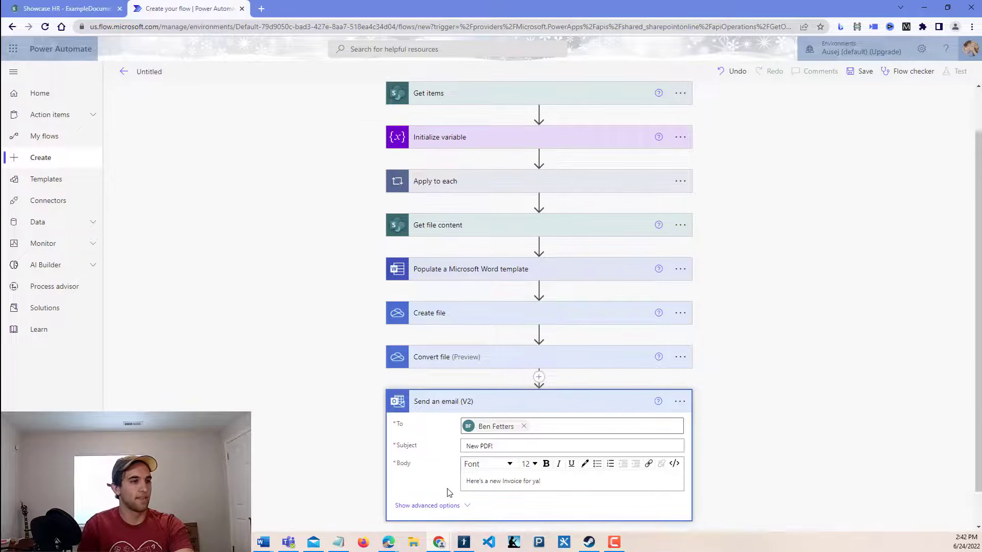
Show the advanced options of the Send an email (V2) action and set Importance to Normal
scroll(454, 460, down, 1)
click(460, 471)
scroll(438, 433, down, 4)
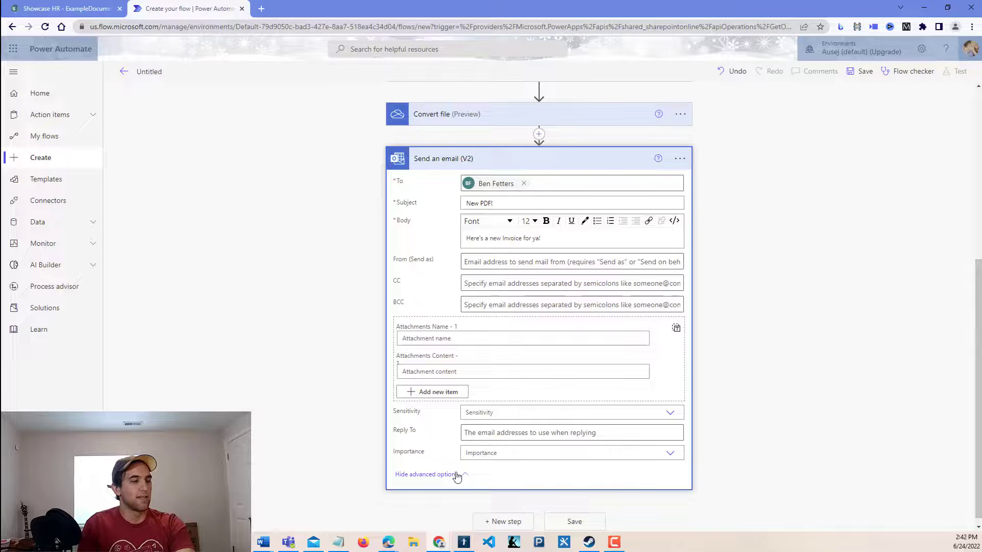
click(669, 454)
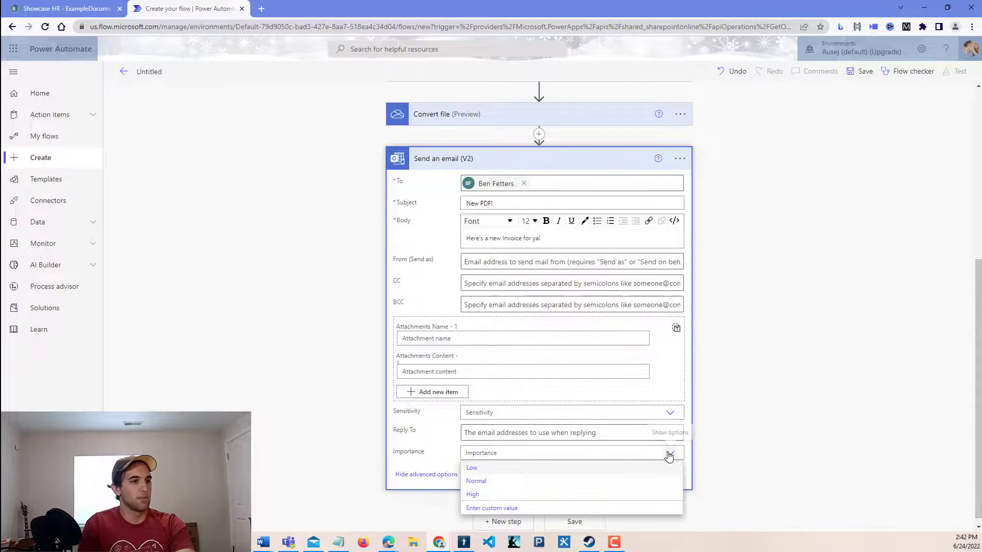
click(475, 482)
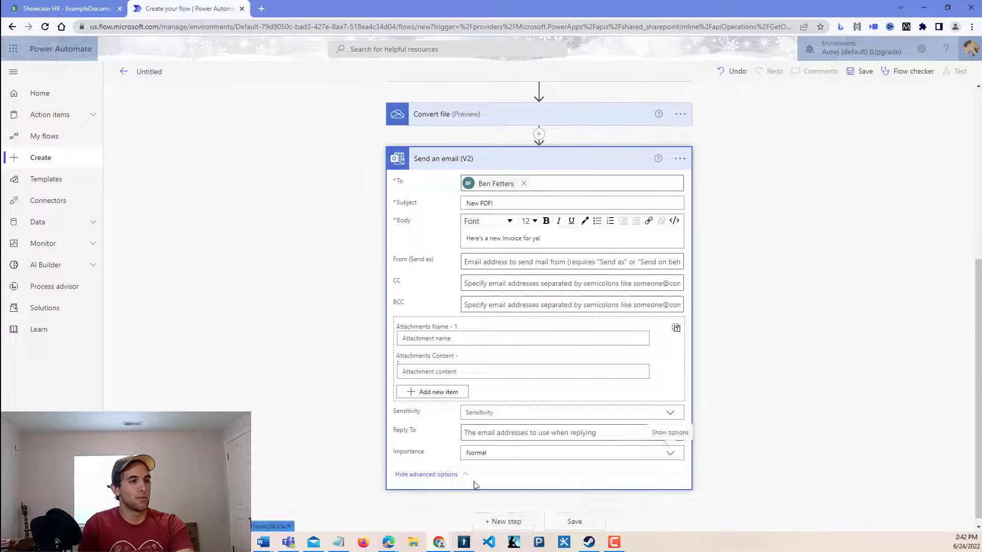
Name the email attachment Invoice followed by the dynamic Invoice Number and the .pdf extension
click(449, 338)
text(IN)
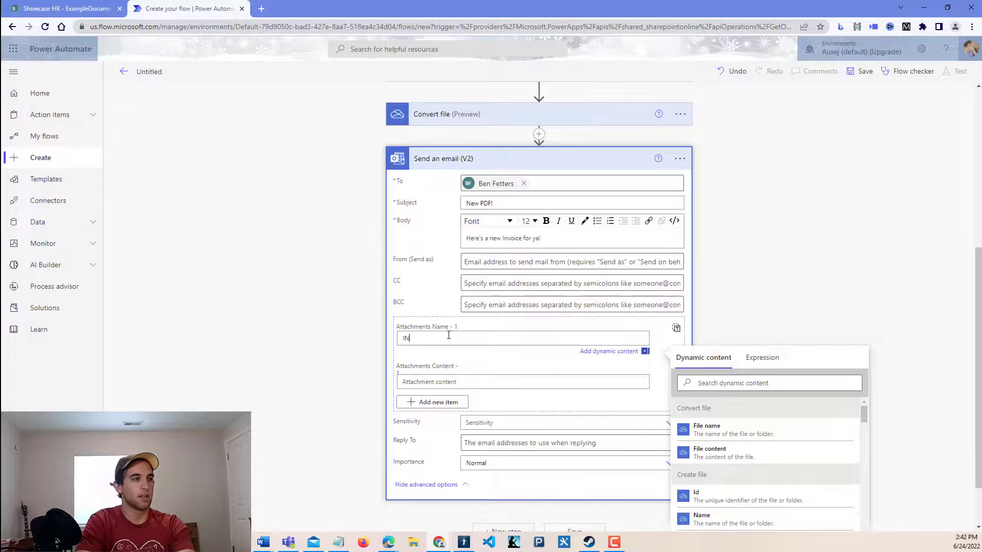
text(nvoice)
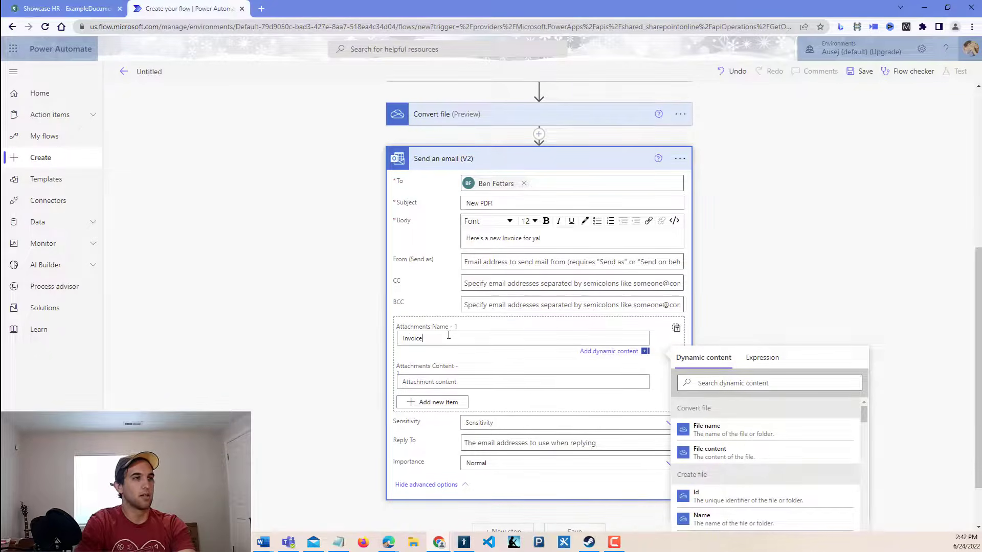
scroll(588, 389, up, 1)
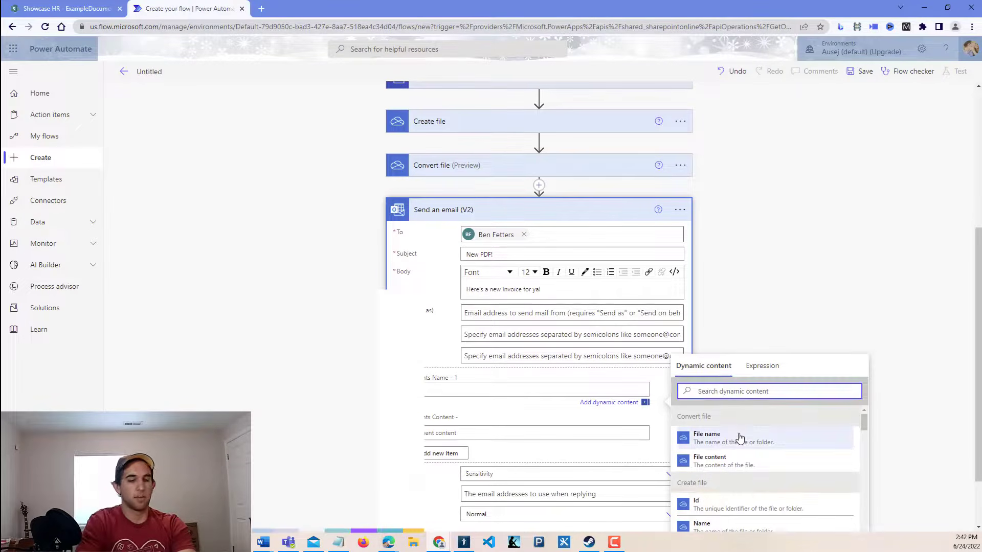
text(invoic)
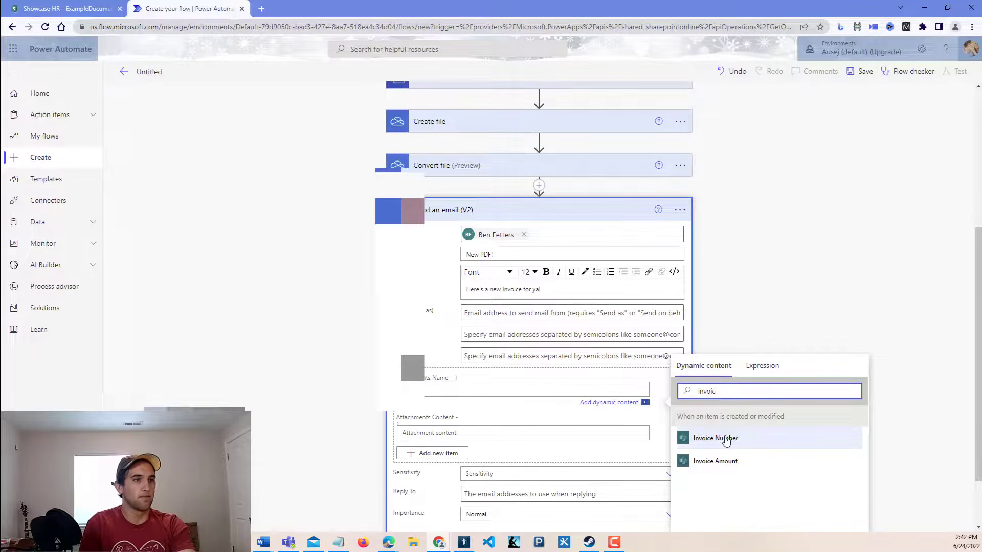
click(726, 442)
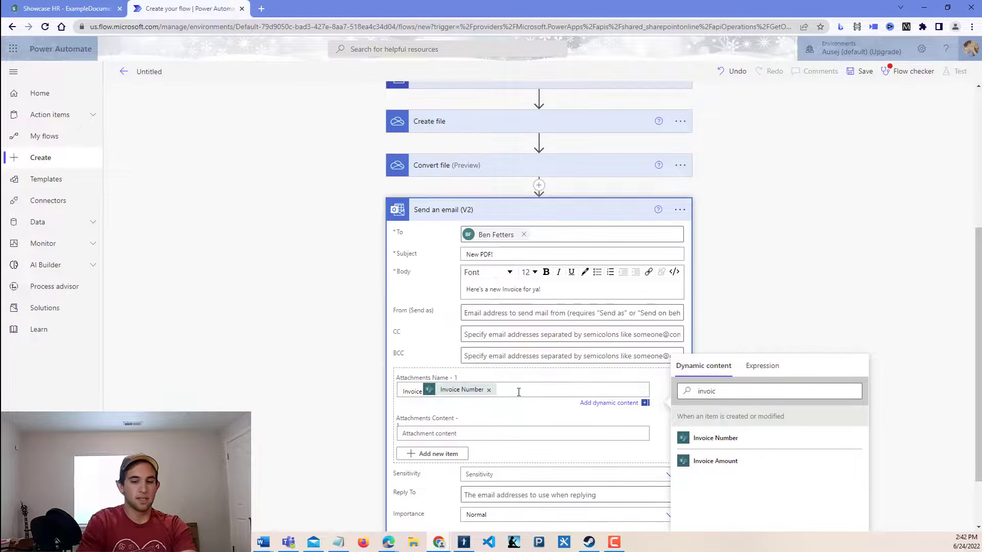
Set the attachment content to the File content from Convert file and collapse the email action
click(434, 434)
scroll(424, 405, down, 2)
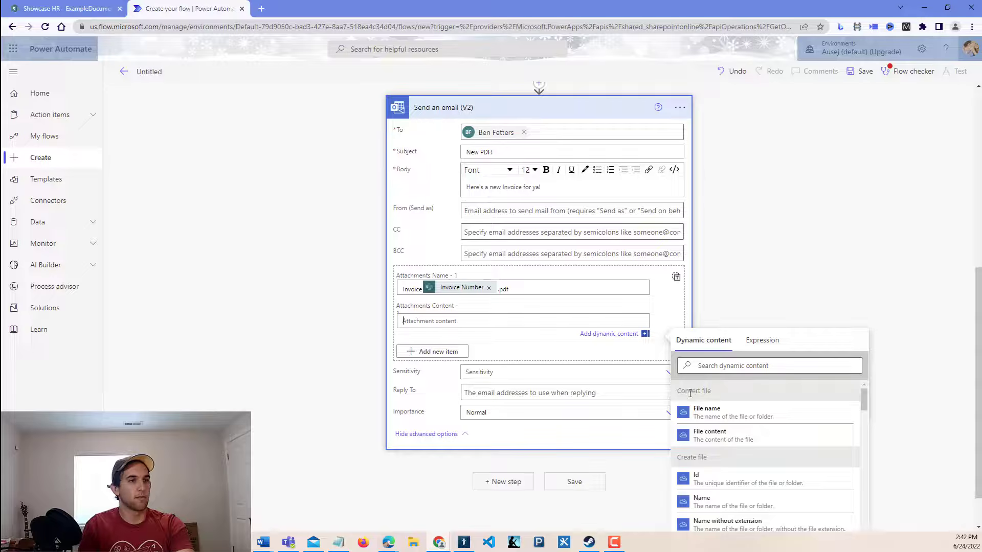
click(711, 435)
click(437, 339)
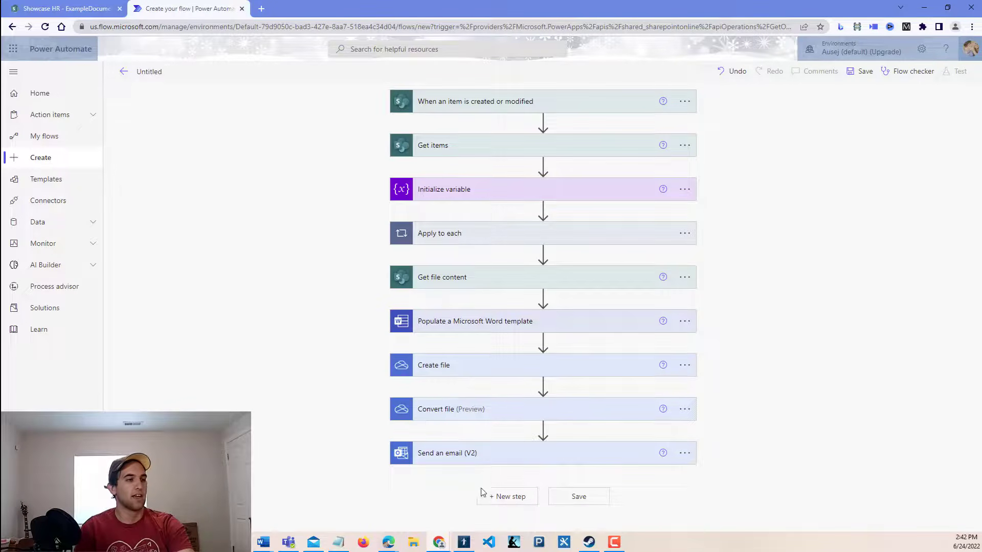
Add a OneDrive for Business Delete file action after Send an email (V2)
click(500, 497)
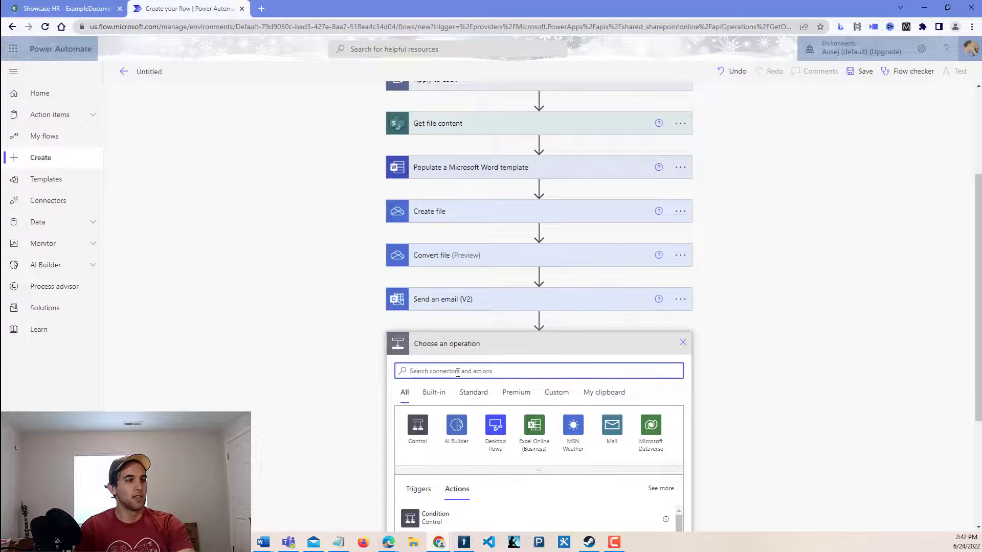
text(delete file)
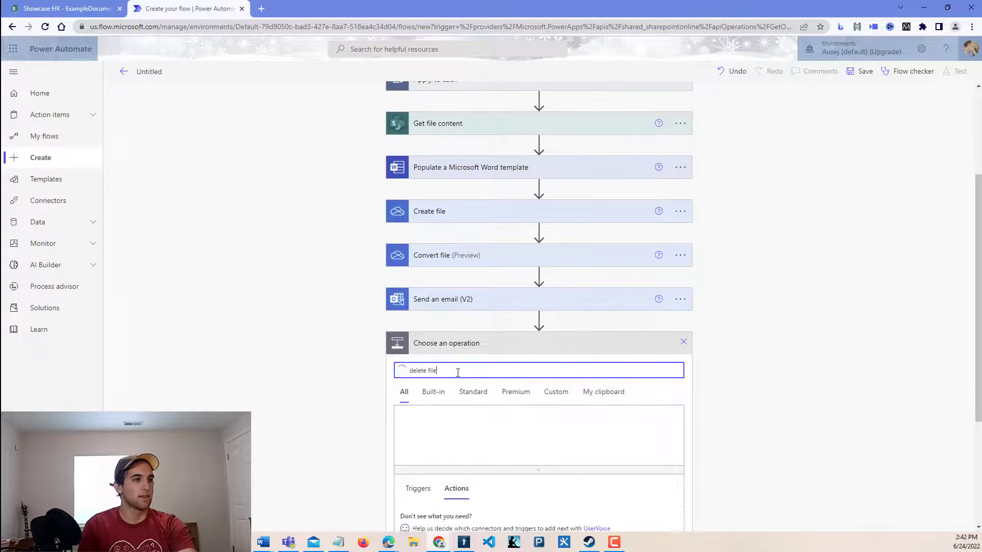
scroll(358, 423, down, 2)
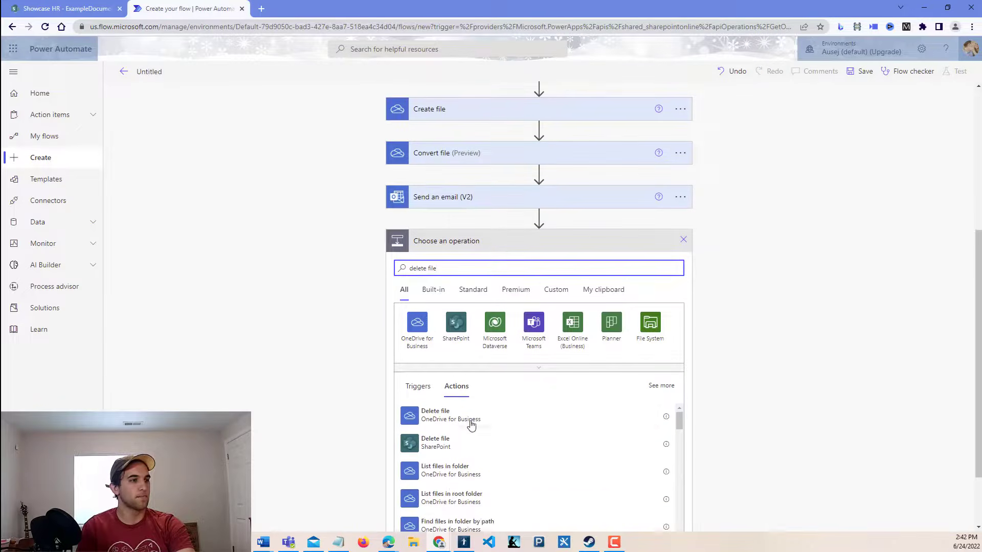
click(468, 417)
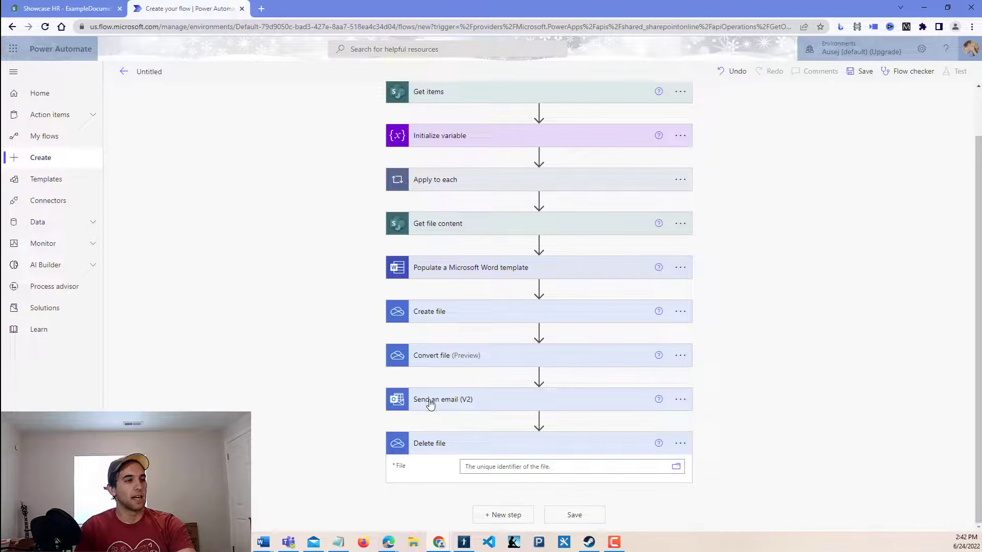
drag(432, 453, 441, 375)
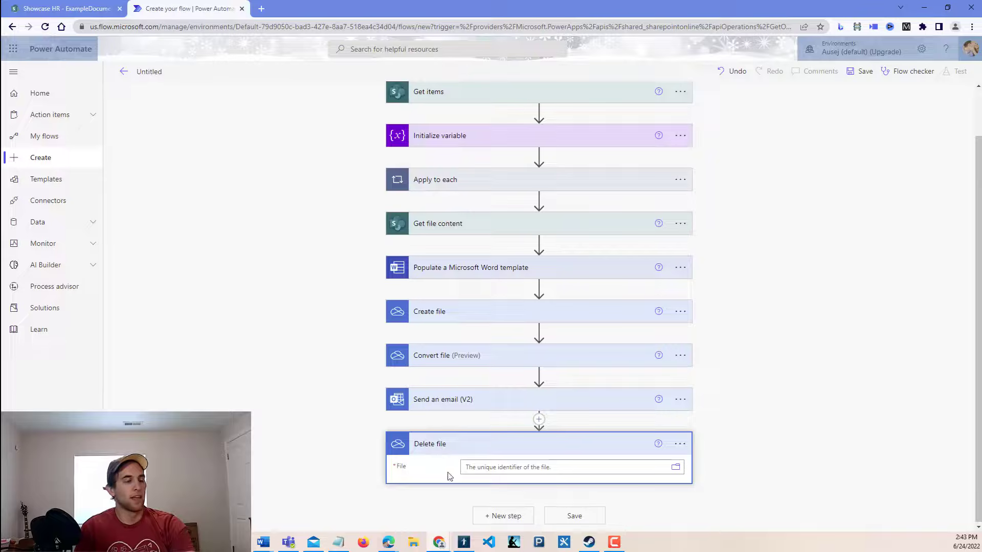
Set the Delete file action's File to the Id from Create file, collapse the action and save the flow
click(647, 469)
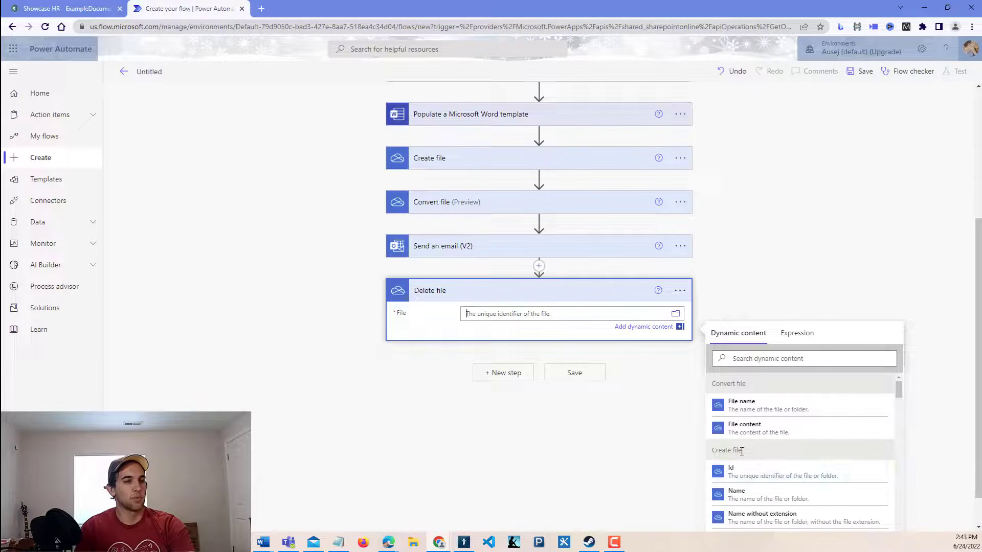
click(736, 471)
scroll(435, 384, up, 2)
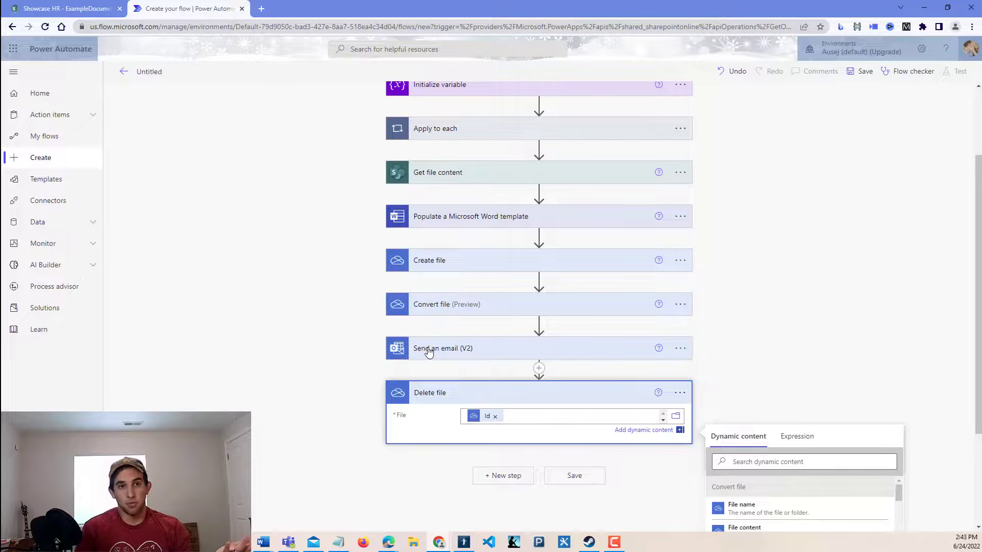
click(425, 426)
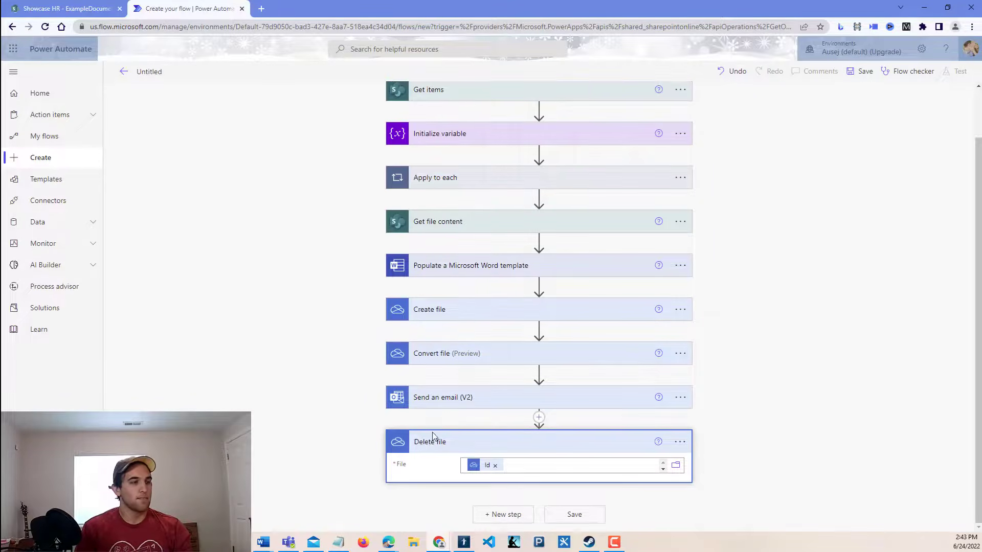
click(435, 441)
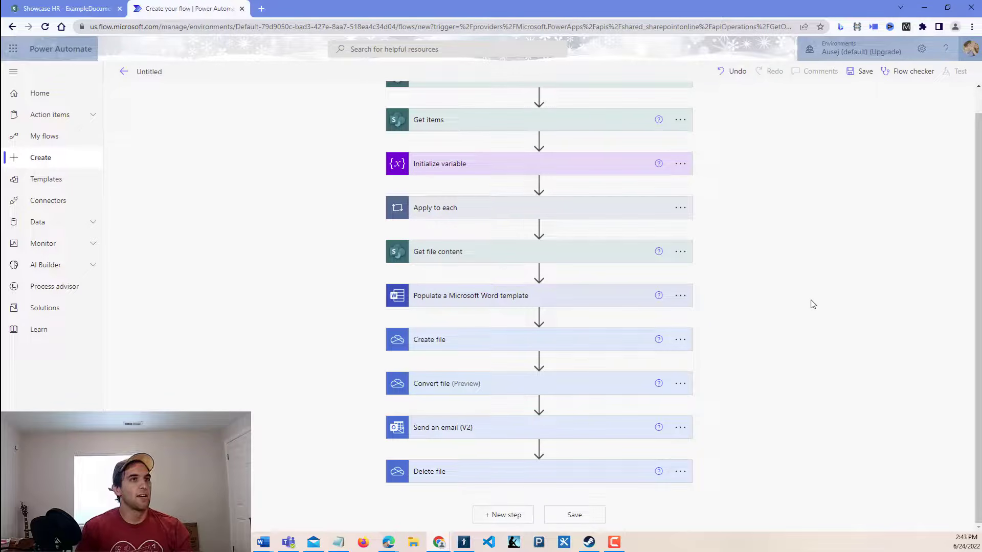
click(861, 75)
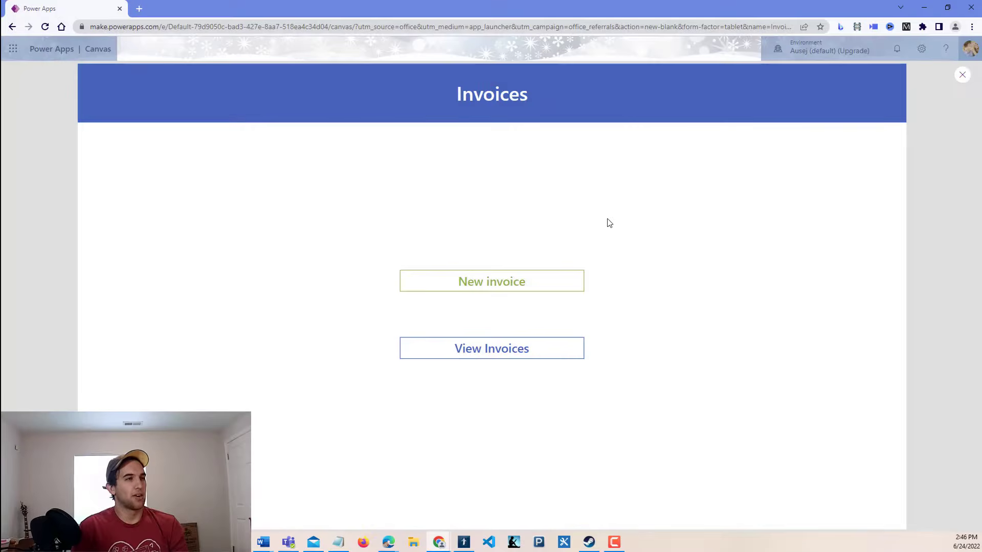
Start a new invoice in the Power Apps Invoices app with invoice number 777 and client Trees R US
click(519, 285)
click(203, 140)
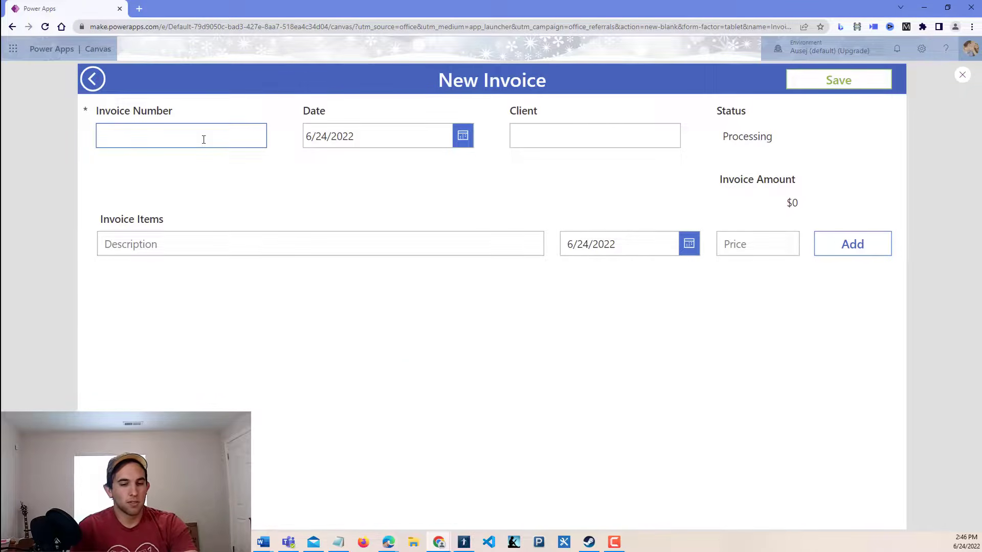
text(777)
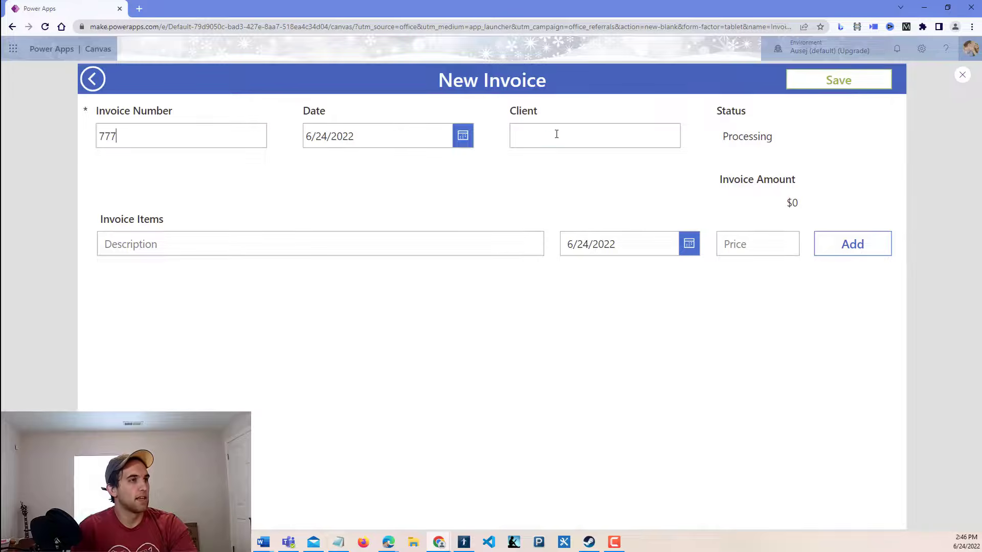
click(557, 134)
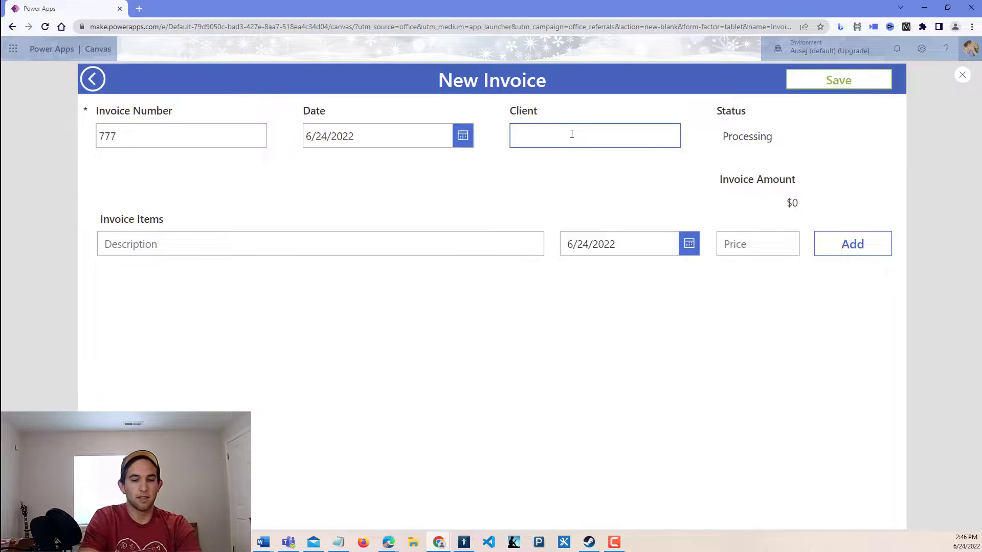
text(Trees R U)
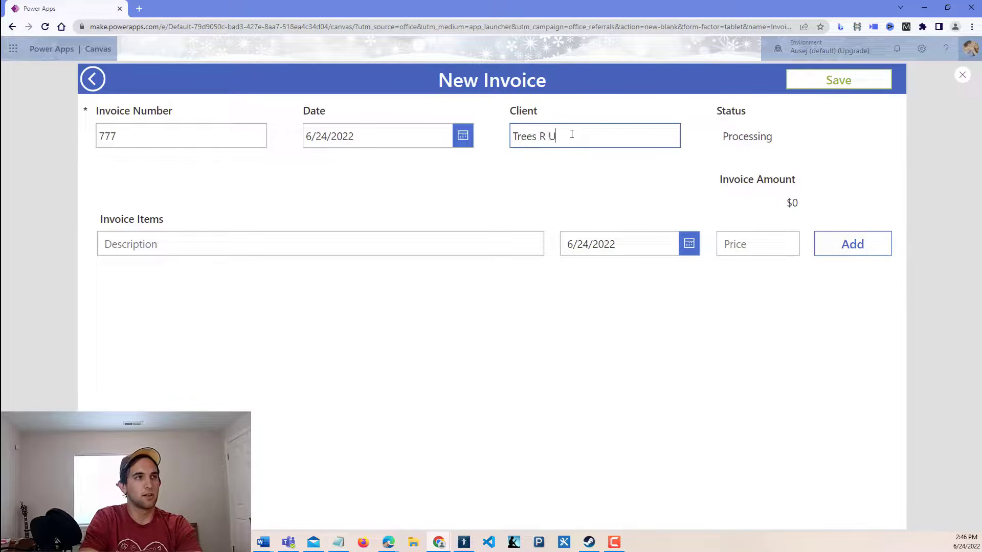
text(S)
Add an invoice item described as New Tree with a price of 500
click(175, 246)
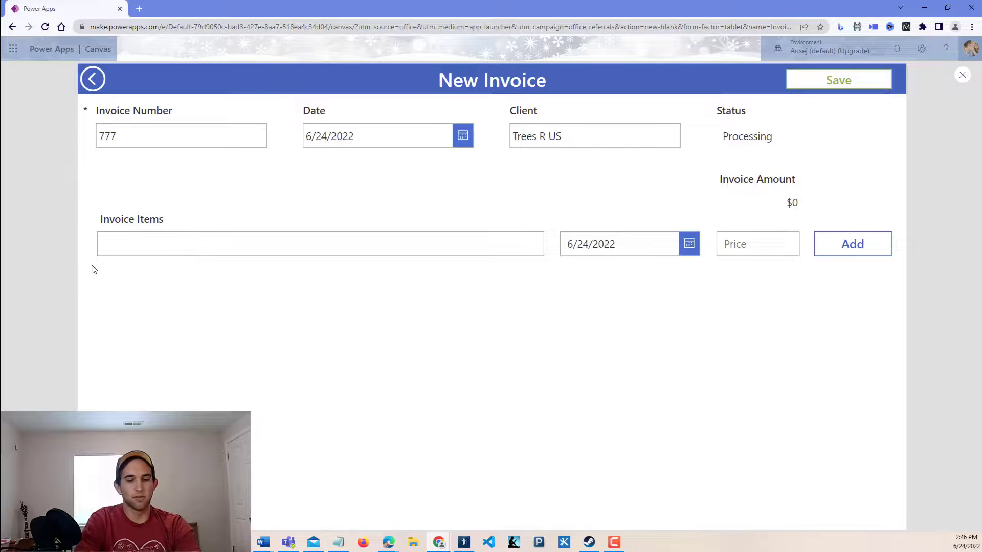
text(New Tree)
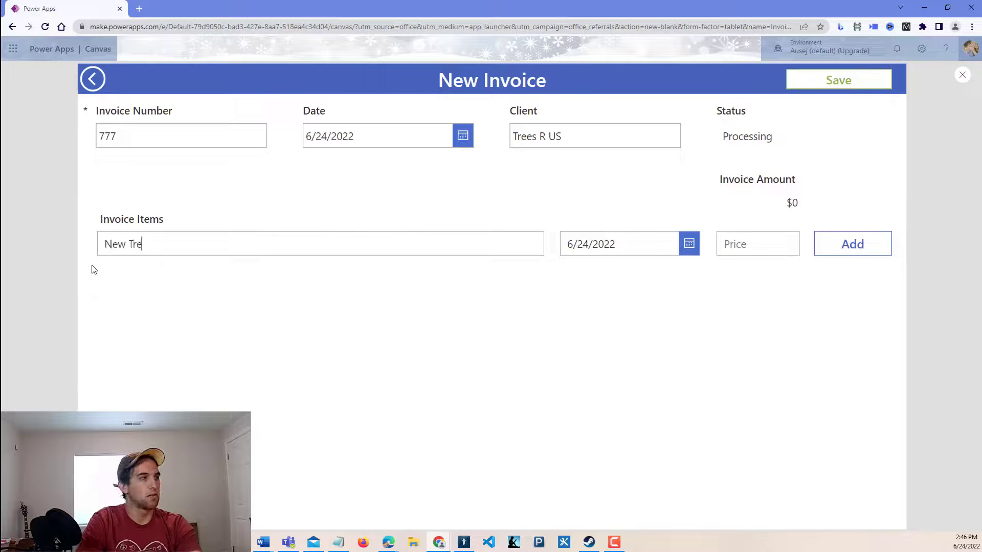
key(Tab)
key(Tab)
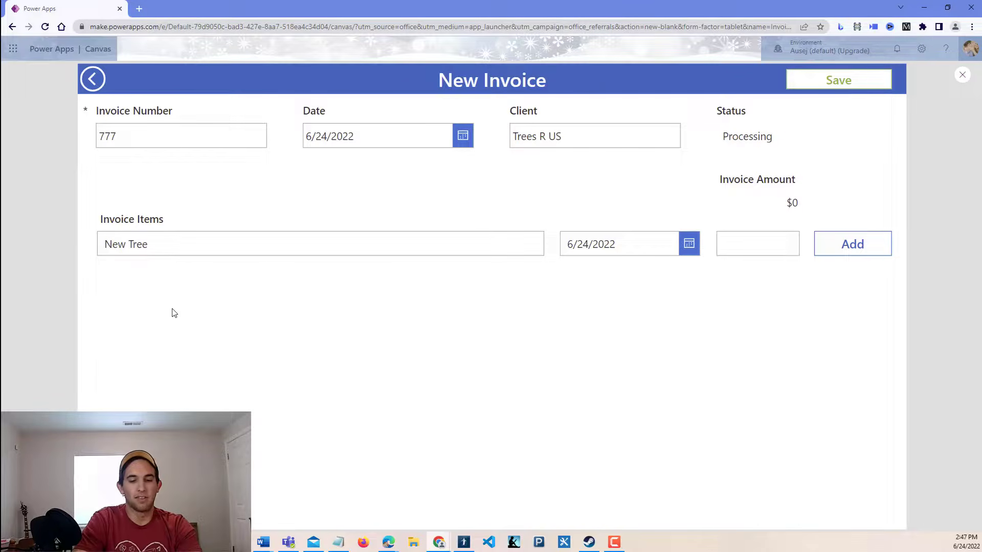
text(500)
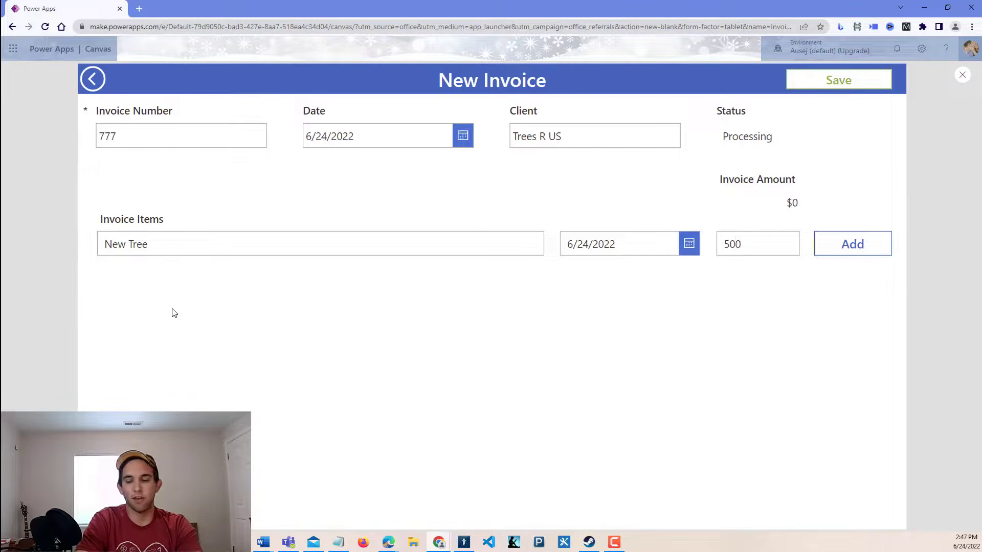
key(Return)
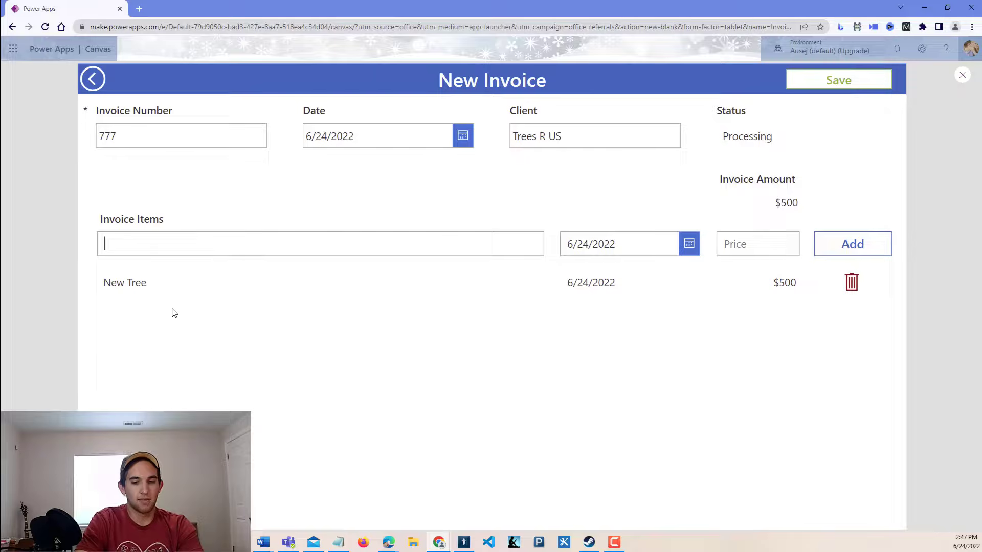
Add an invoice item described as Tree installation with a price of 40
text(Tree i)
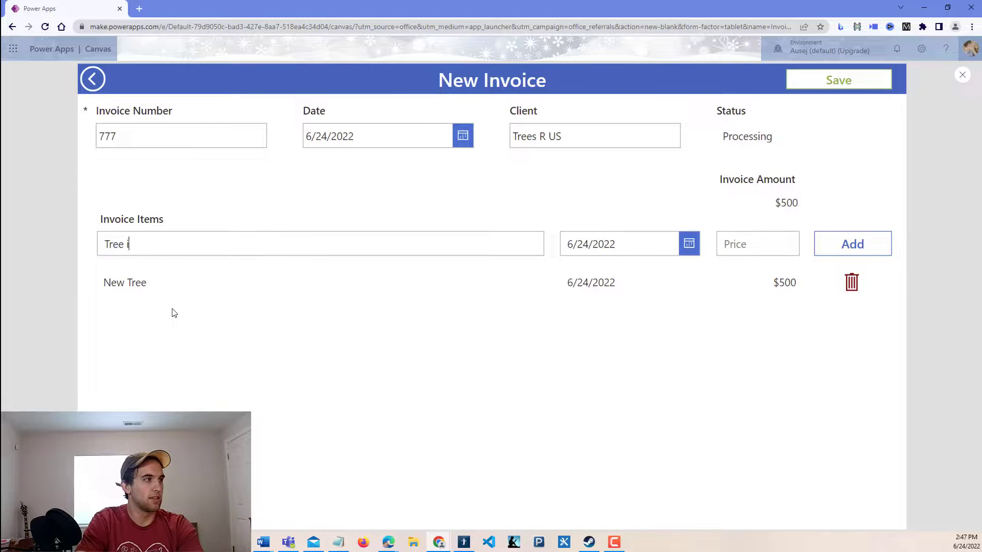
text(nstallation)
key(Tab)
key(Tab)
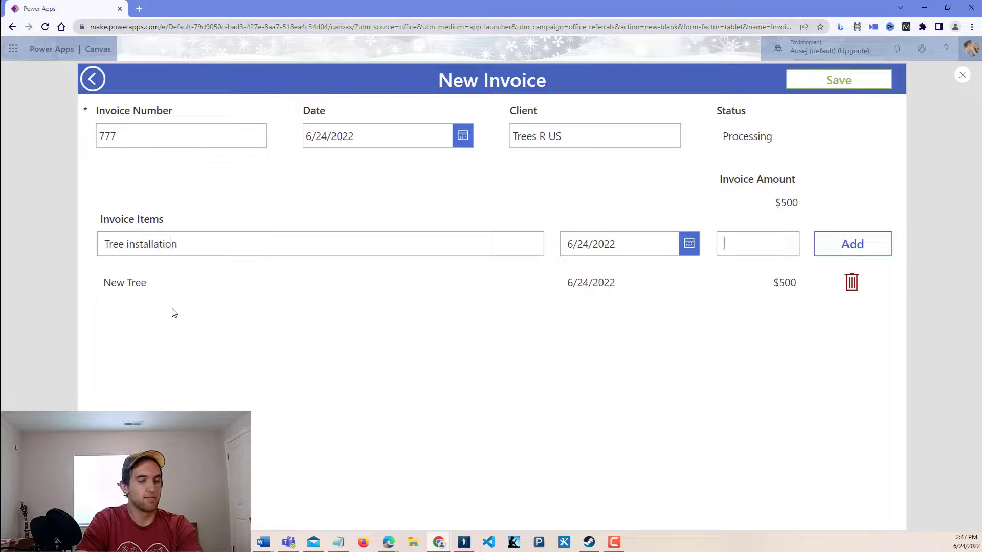
text(40)
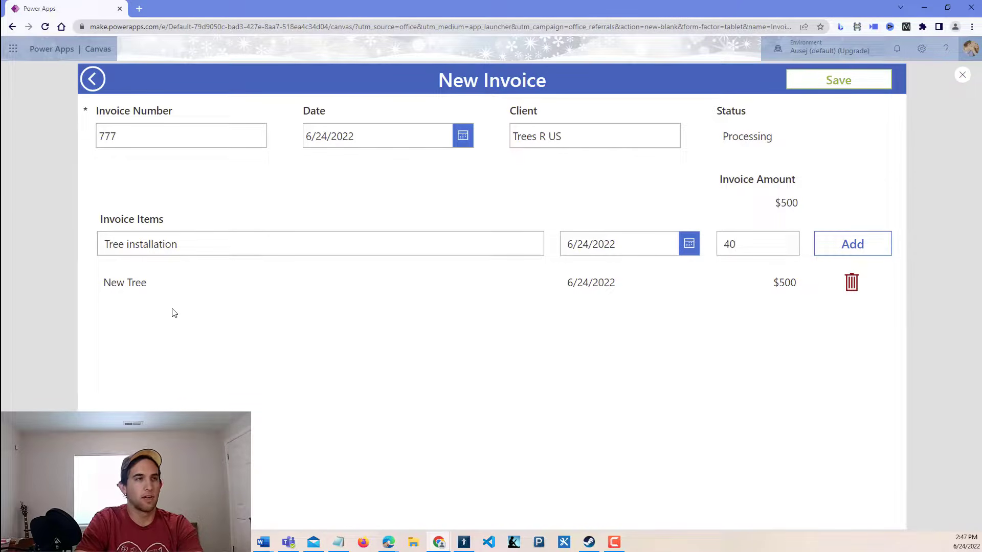
key(Tab)
key(Return)
Add an invoice item described as Watering the tree with a price of 10 and save the invoice
text(Watering the tr)
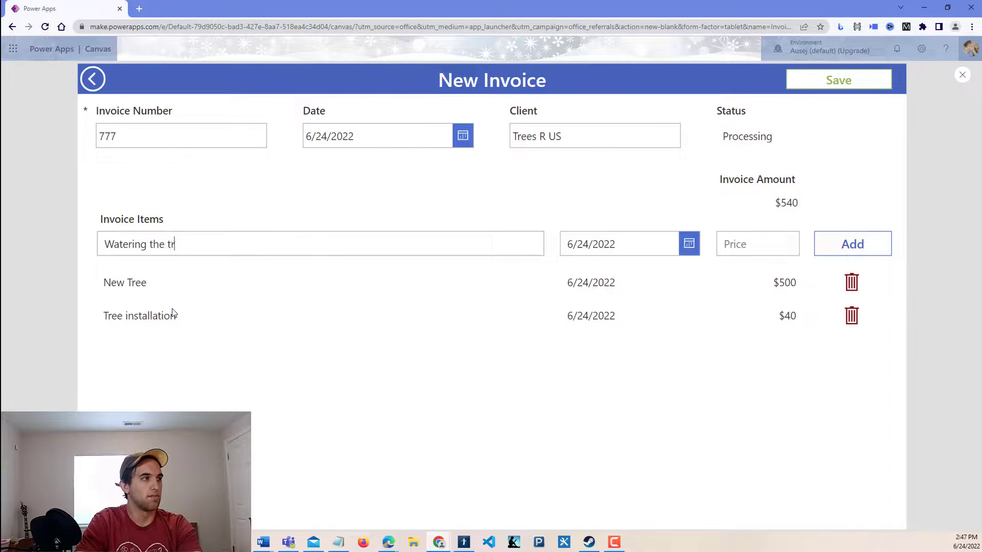
text(ee)
key(Tab)
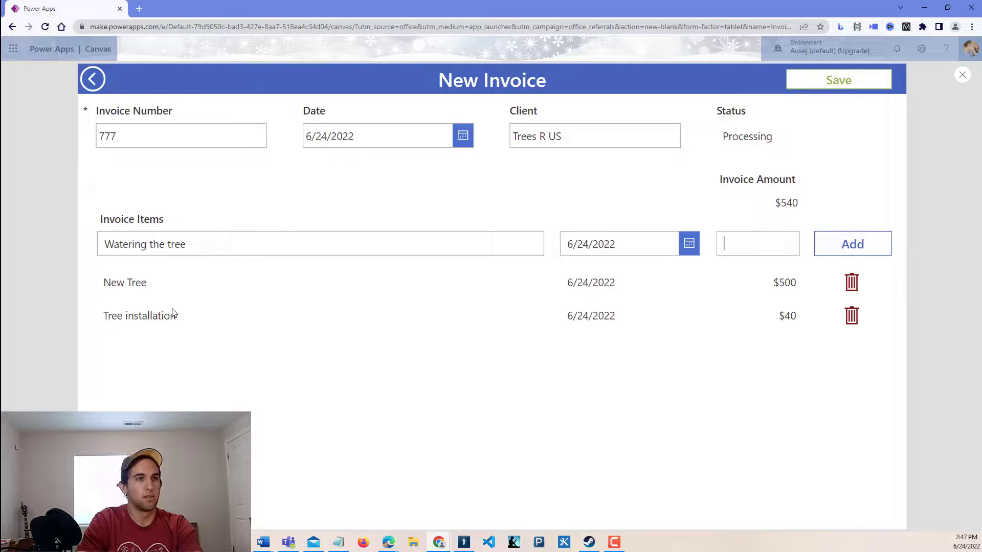
text(10)
key(Tab)
key(Return)
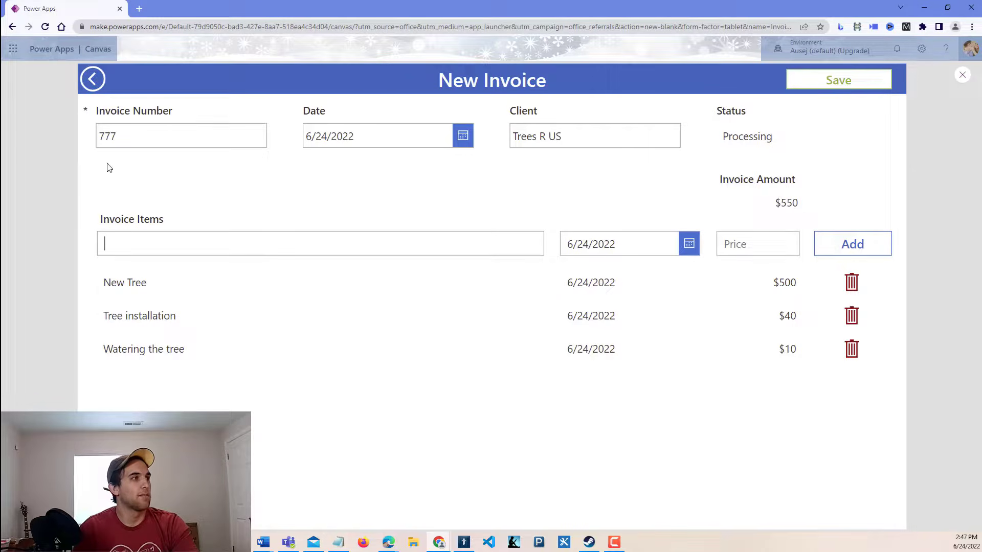
click(833, 84)
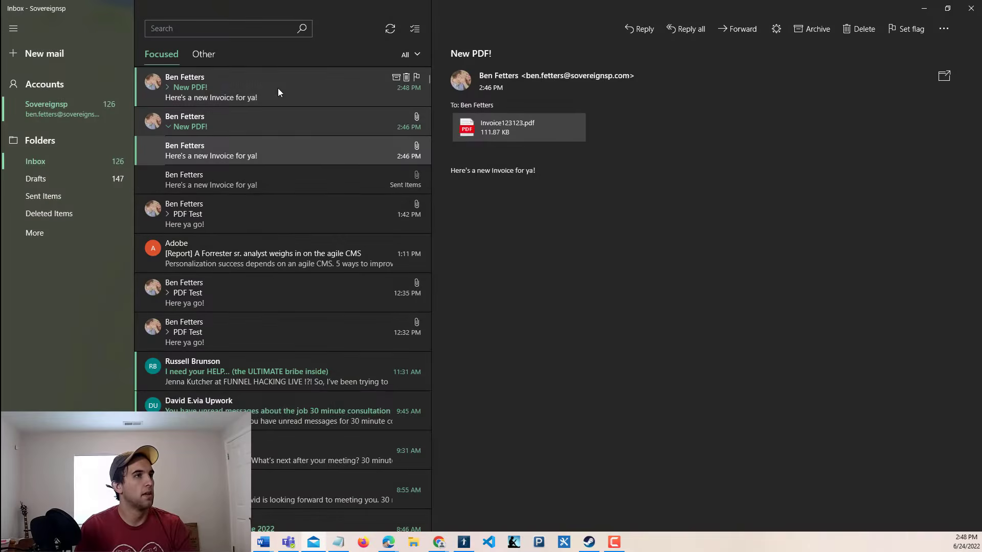
In the Mail app, open the newest New PDF! email and view its attached invoice PDF
click(278, 88)
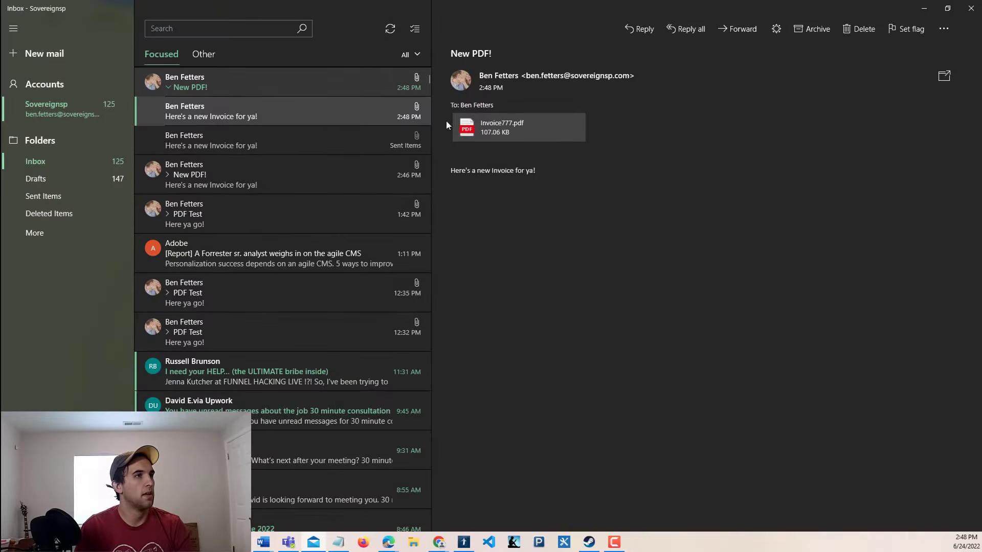
click(514, 133)
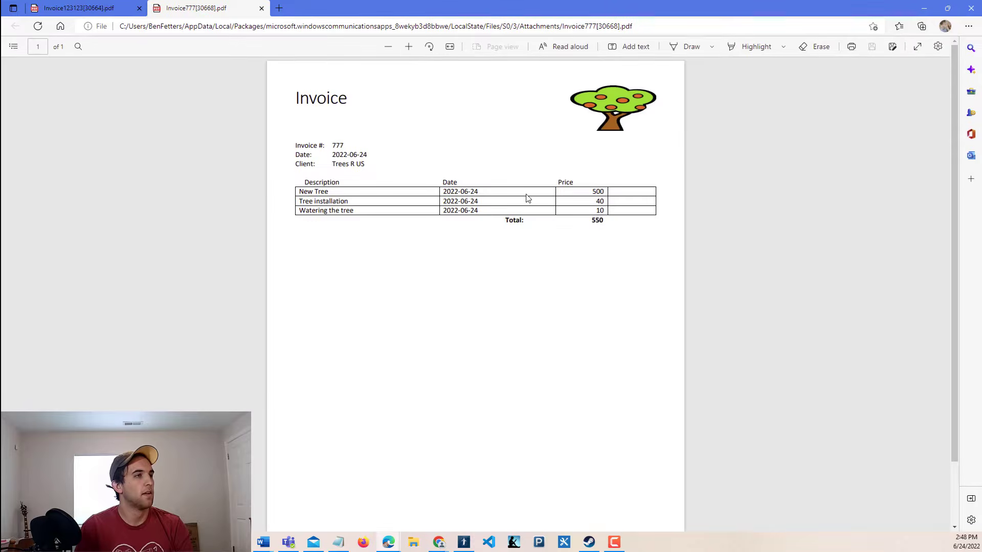